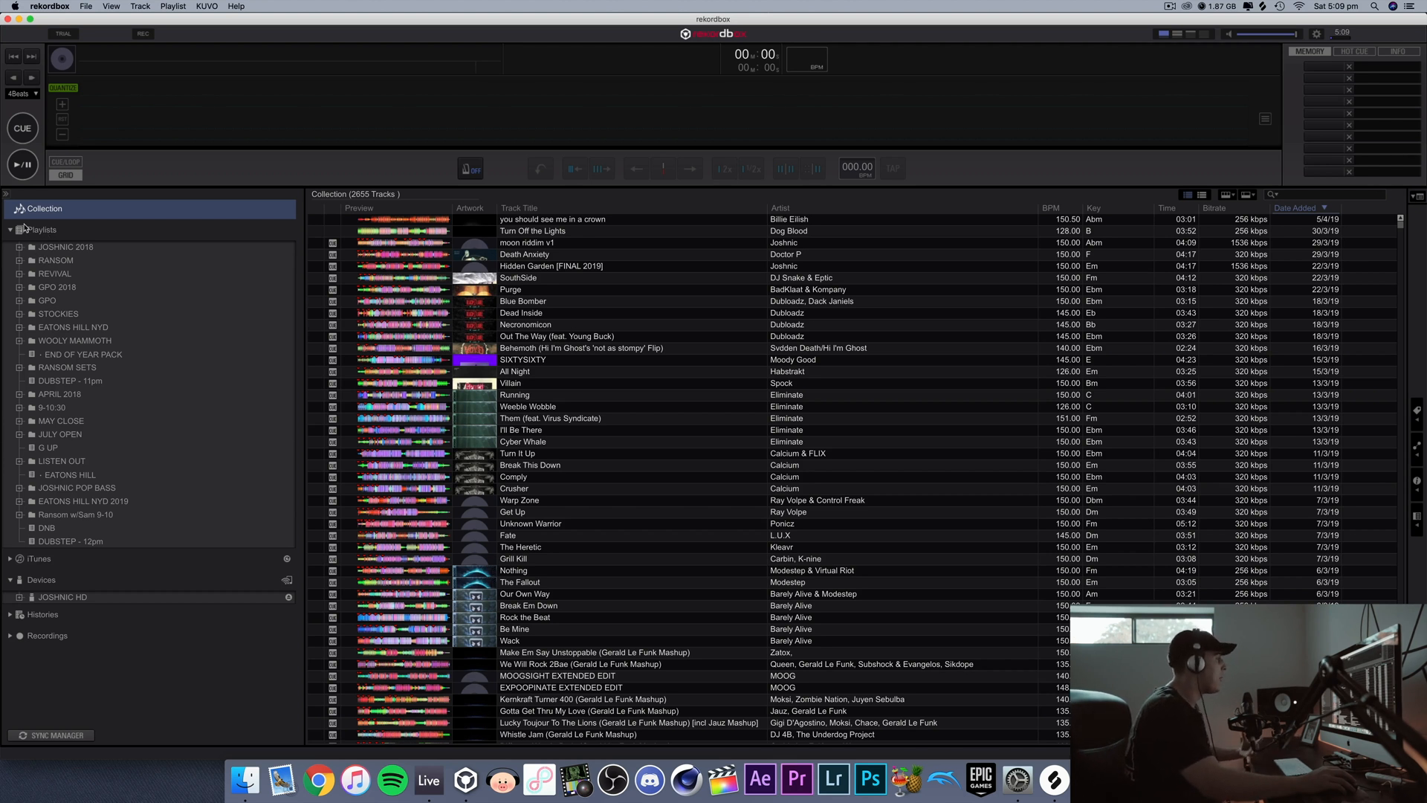
Step: Look through the RANSOM playlist folder and its BORGORE subfolder, and collapse the RANSOM folder again
{"action": "left_click", "coordinate": [34, 245]}
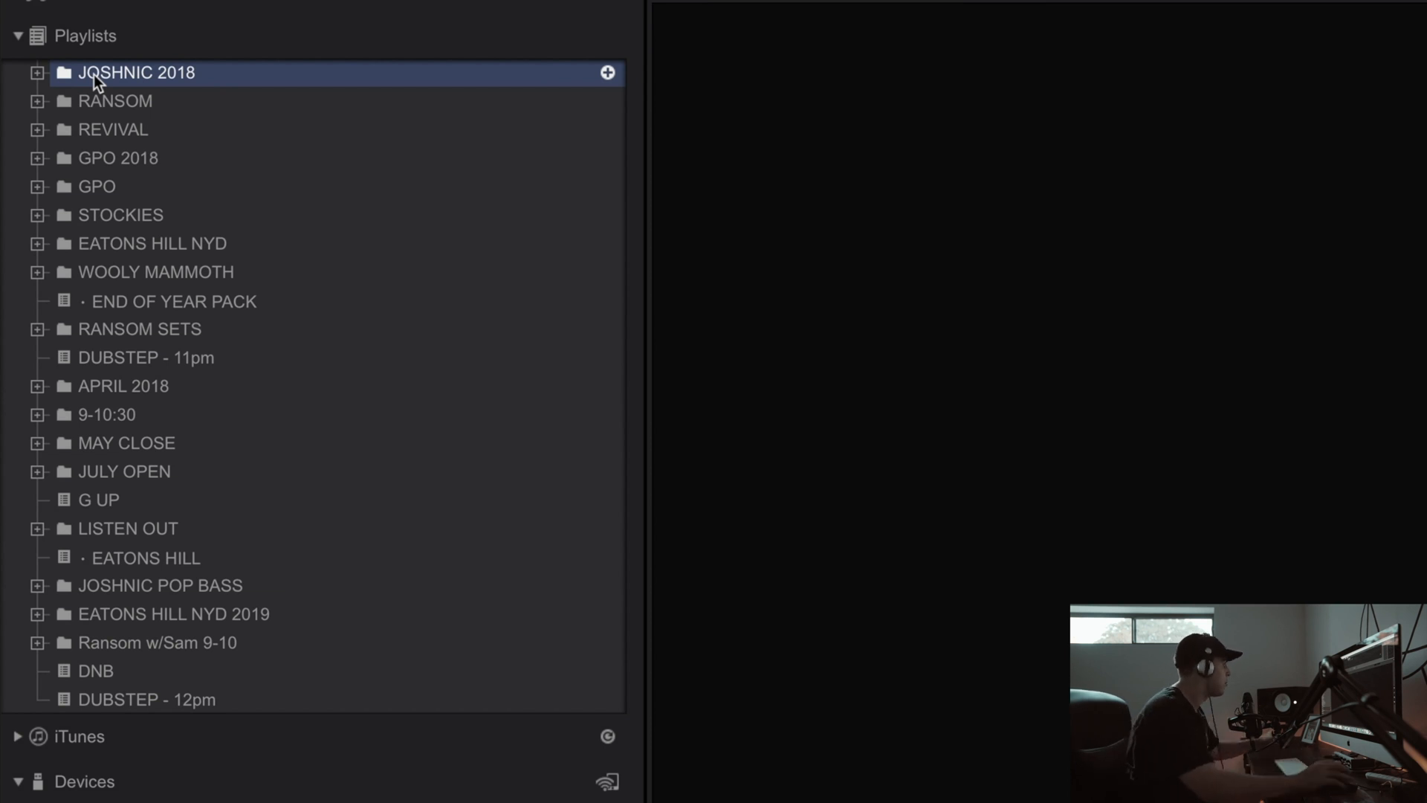
{"action": "left_click", "coordinate": [77, 98]}
{"action": "left_click", "coordinate": [37, 101]}
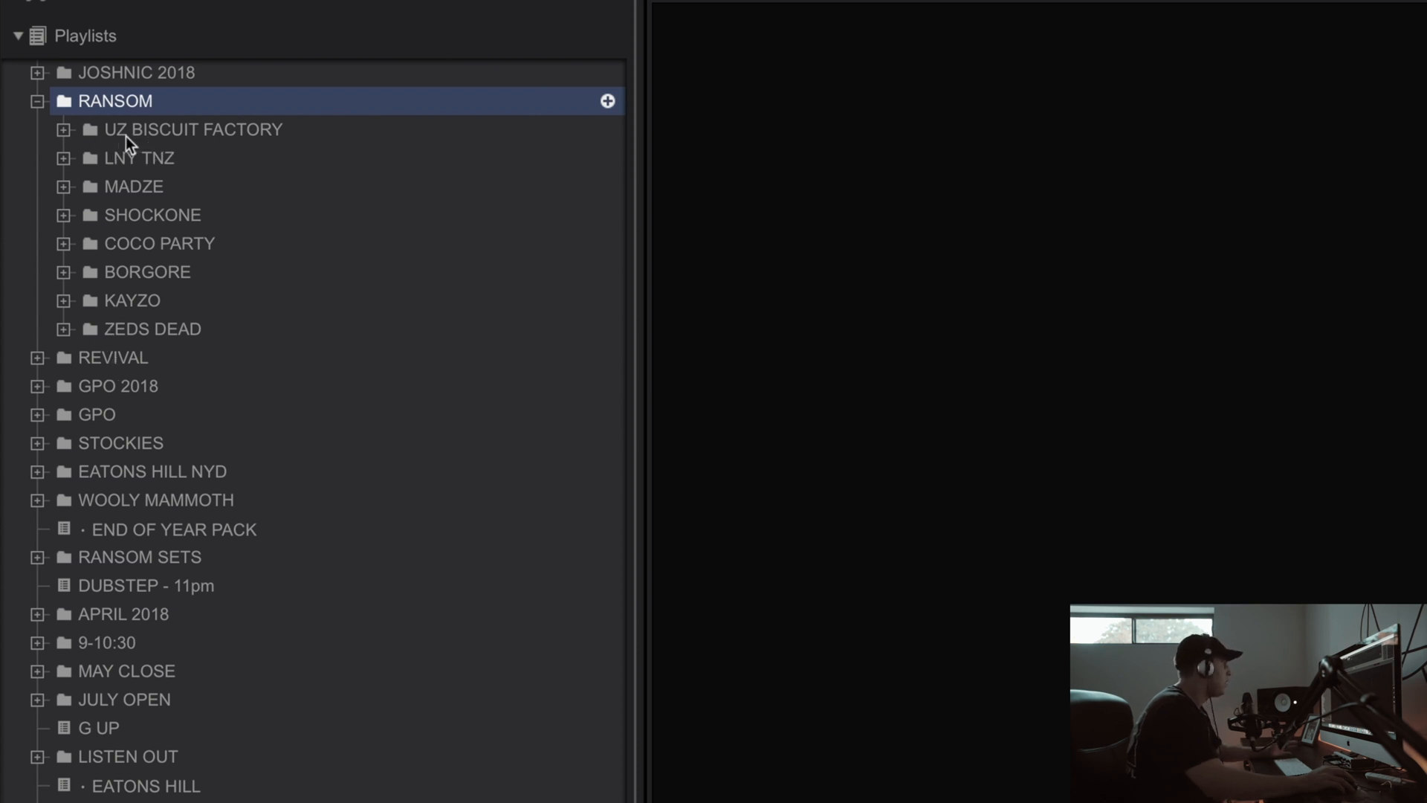
{"action": "double_click", "coordinate": [124, 281]}
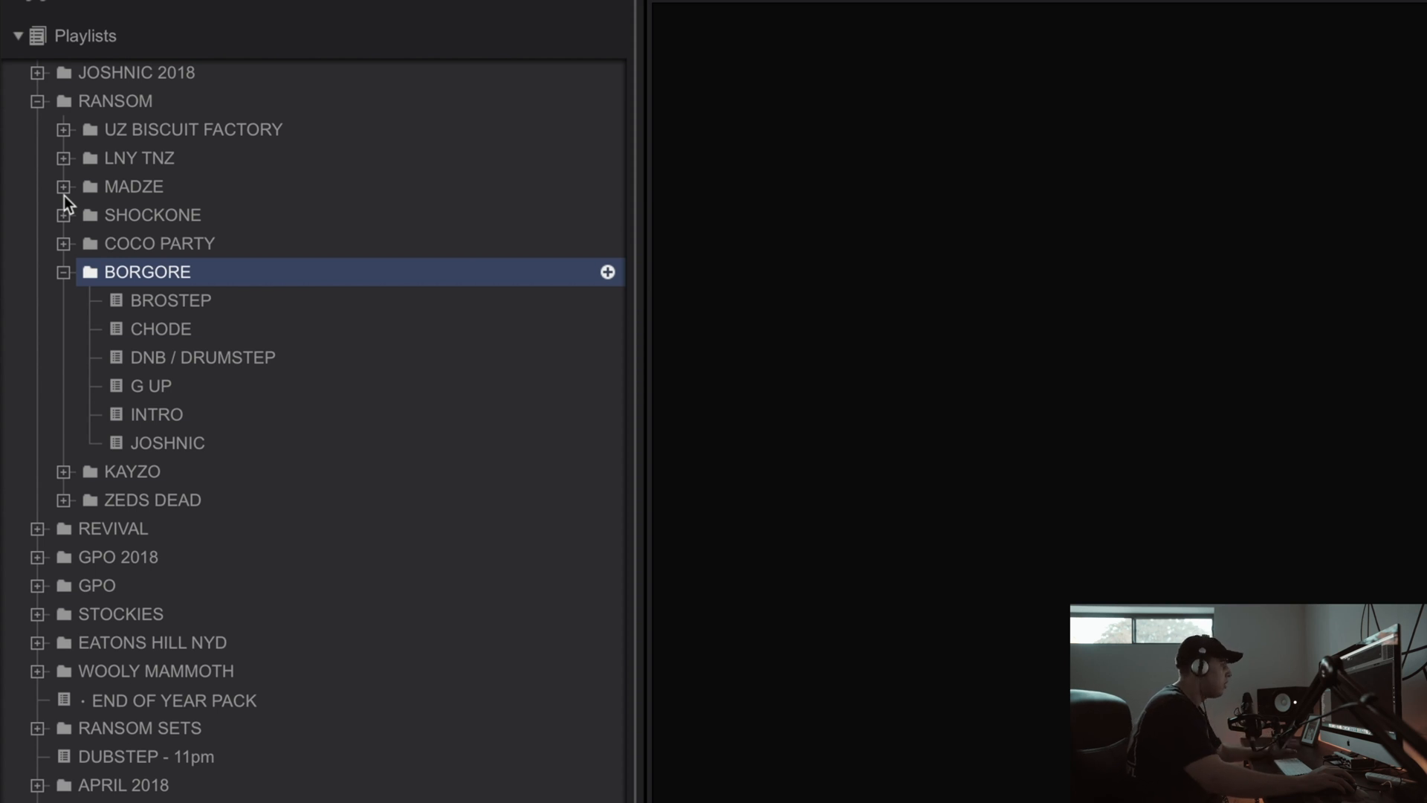
{"action": "left_click", "coordinate": [37, 101]}
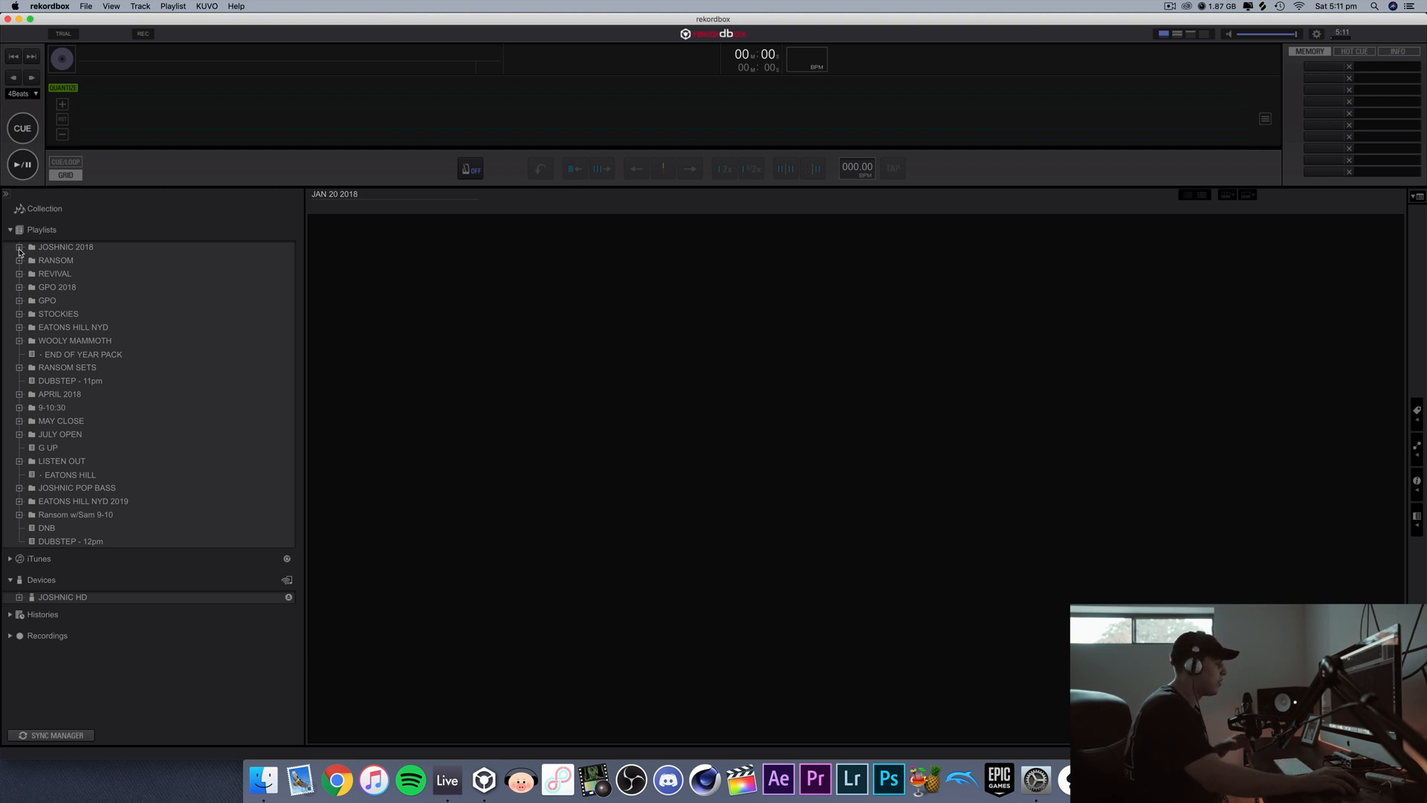
Step: Expand the JOSHNIC 2018 folder and view its 128, DNB JUMP UP, DUBSTEP, RIDDUMB and G UP playlists
{"action": "left_click", "coordinate": [20, 247]}
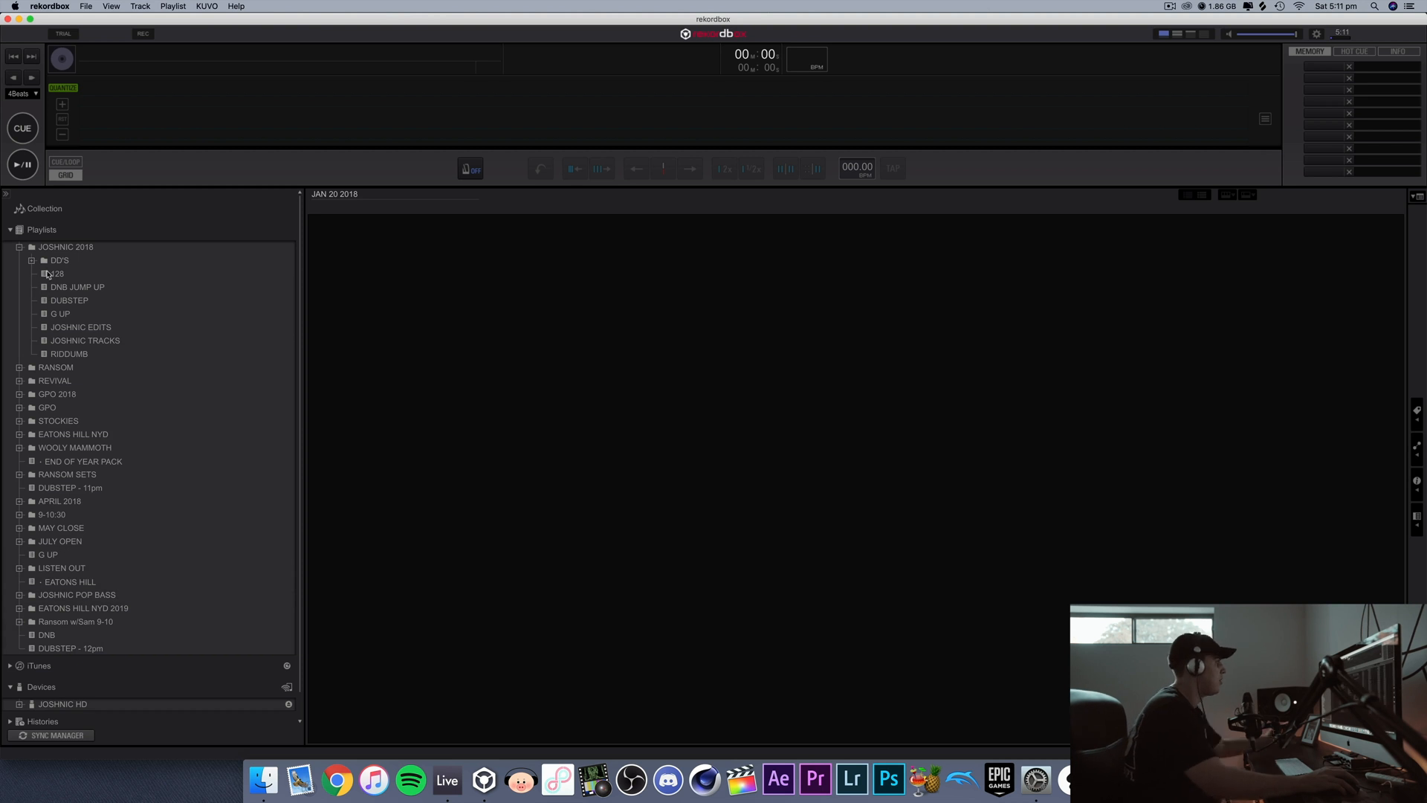
{"action": "left_click", "coordinate": [47, 274]}
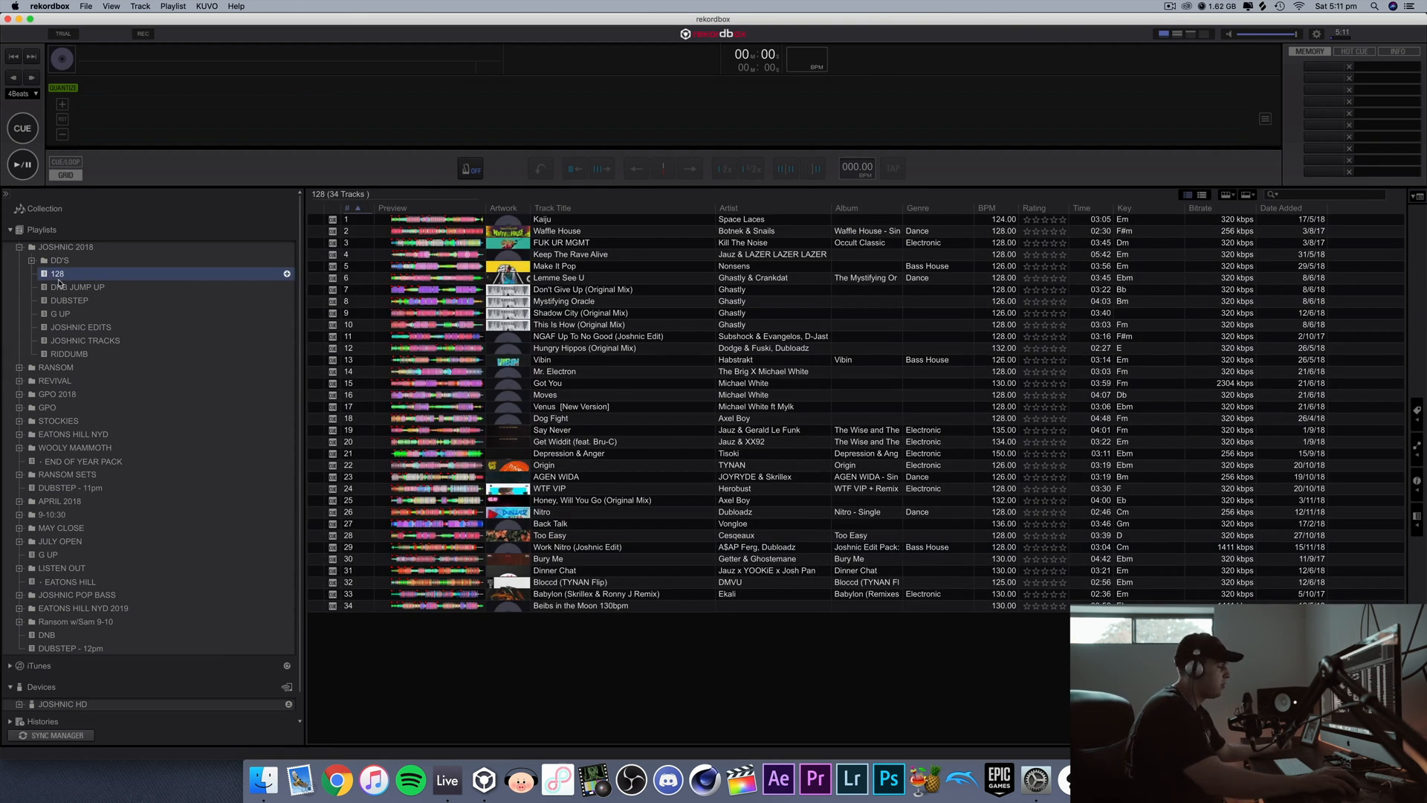
{"action": "left_click", "coordinate": [59, 287]}
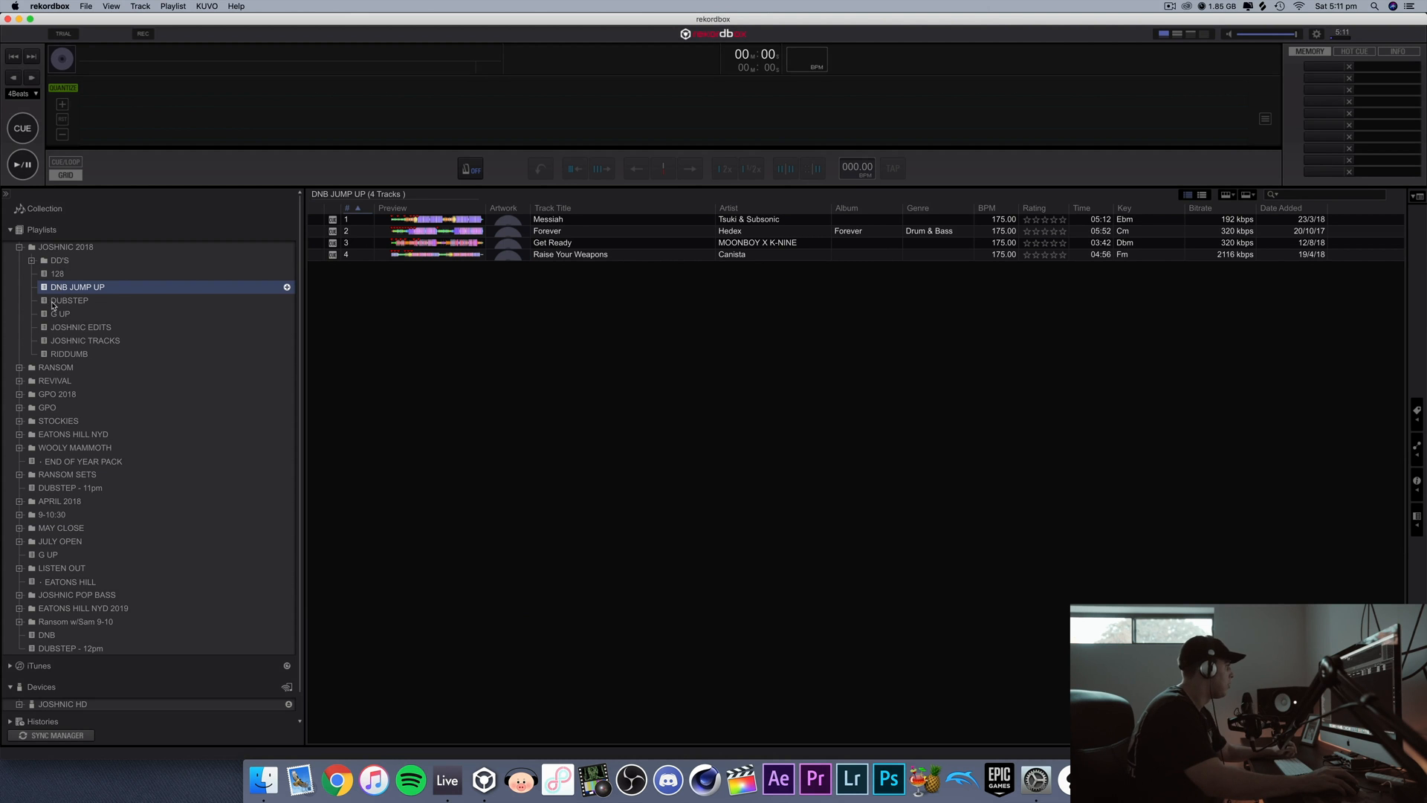
{"action": "left_click", "coordinate": [53, 303]}
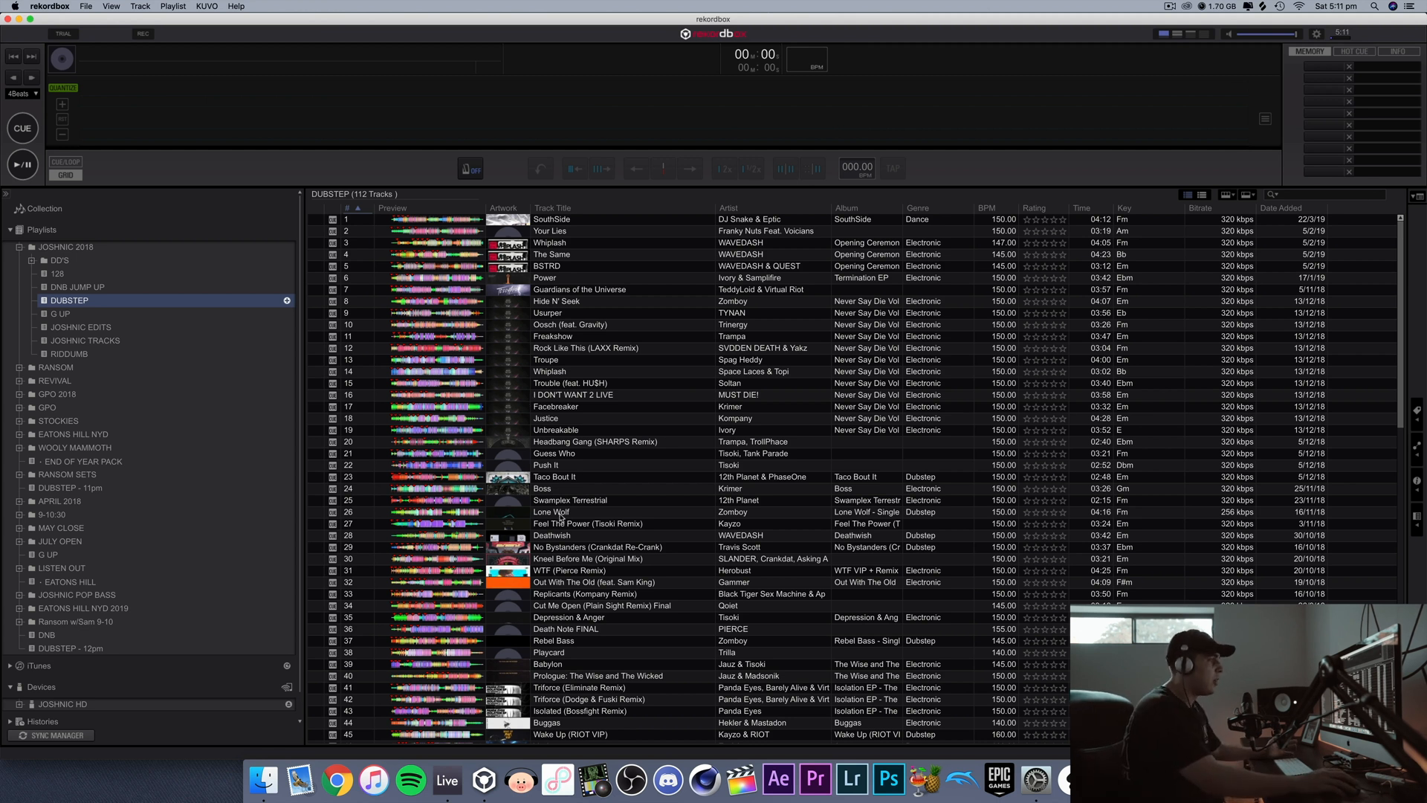
{"action": "left_click", "coordinate": [77, 354]}
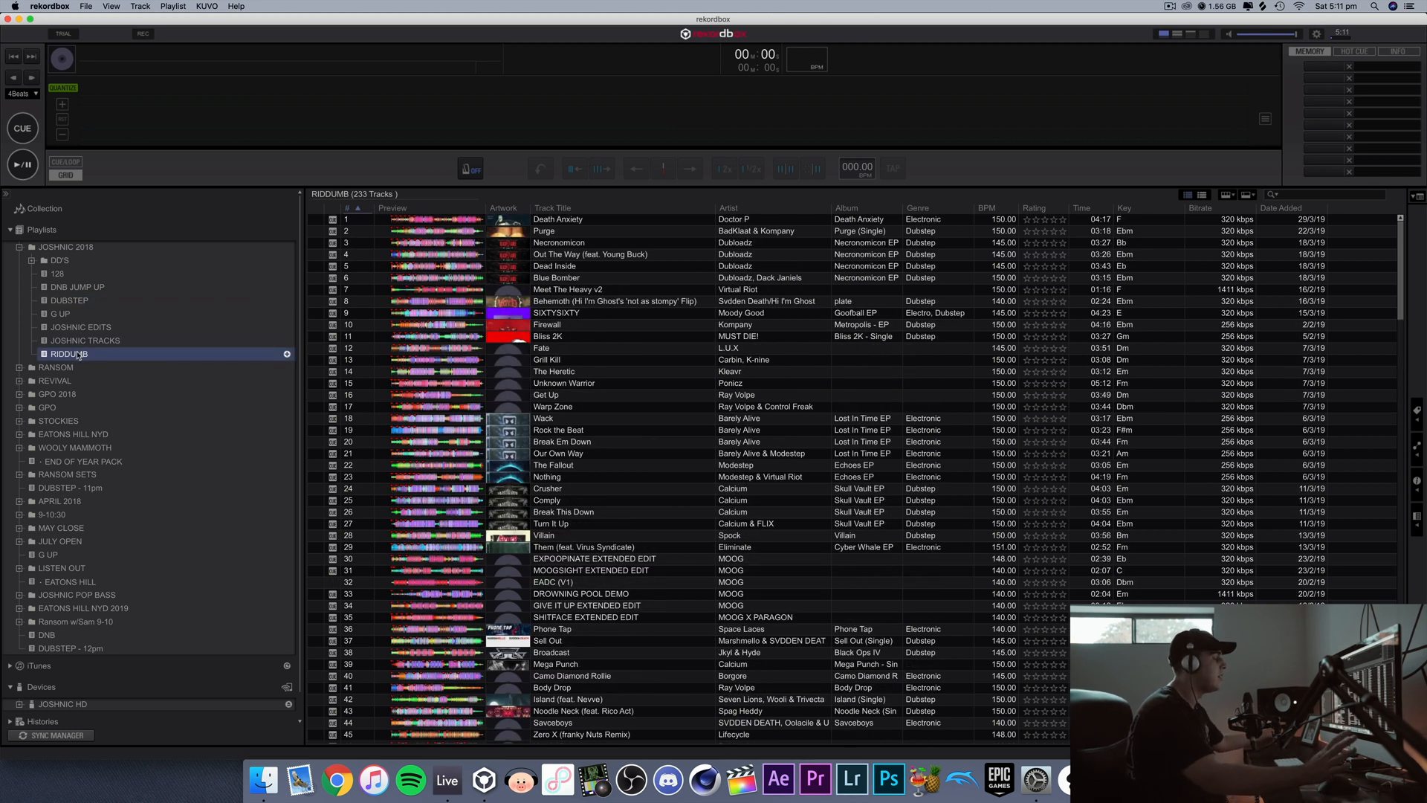
{"action": "left_click", "coordinate": [62, 314]}
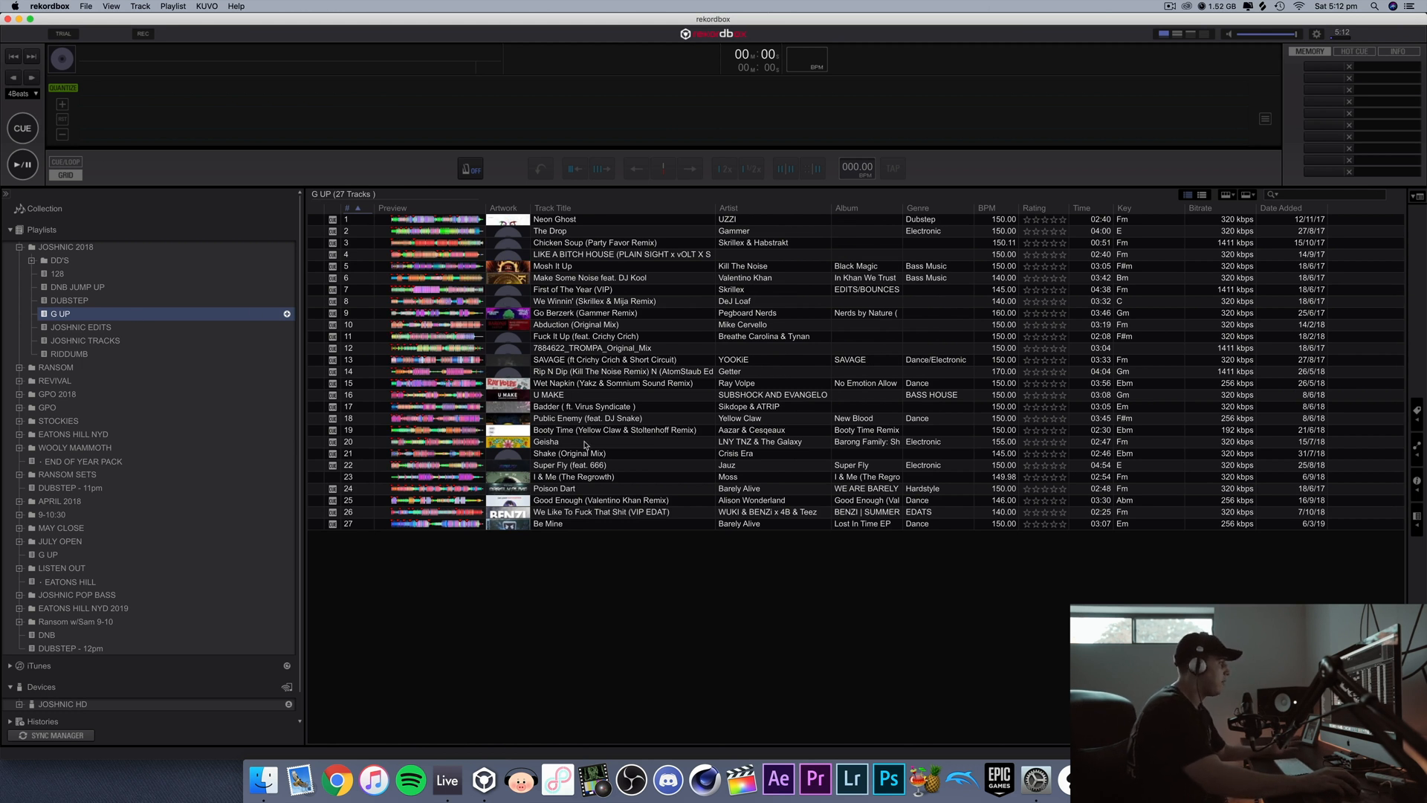
Step: Load the track "Be Mine" from the G UP playlist, preview it briefly from about 52 seconds in, and pause it
{"action": "double_click", "coordinate": [562, 526]}
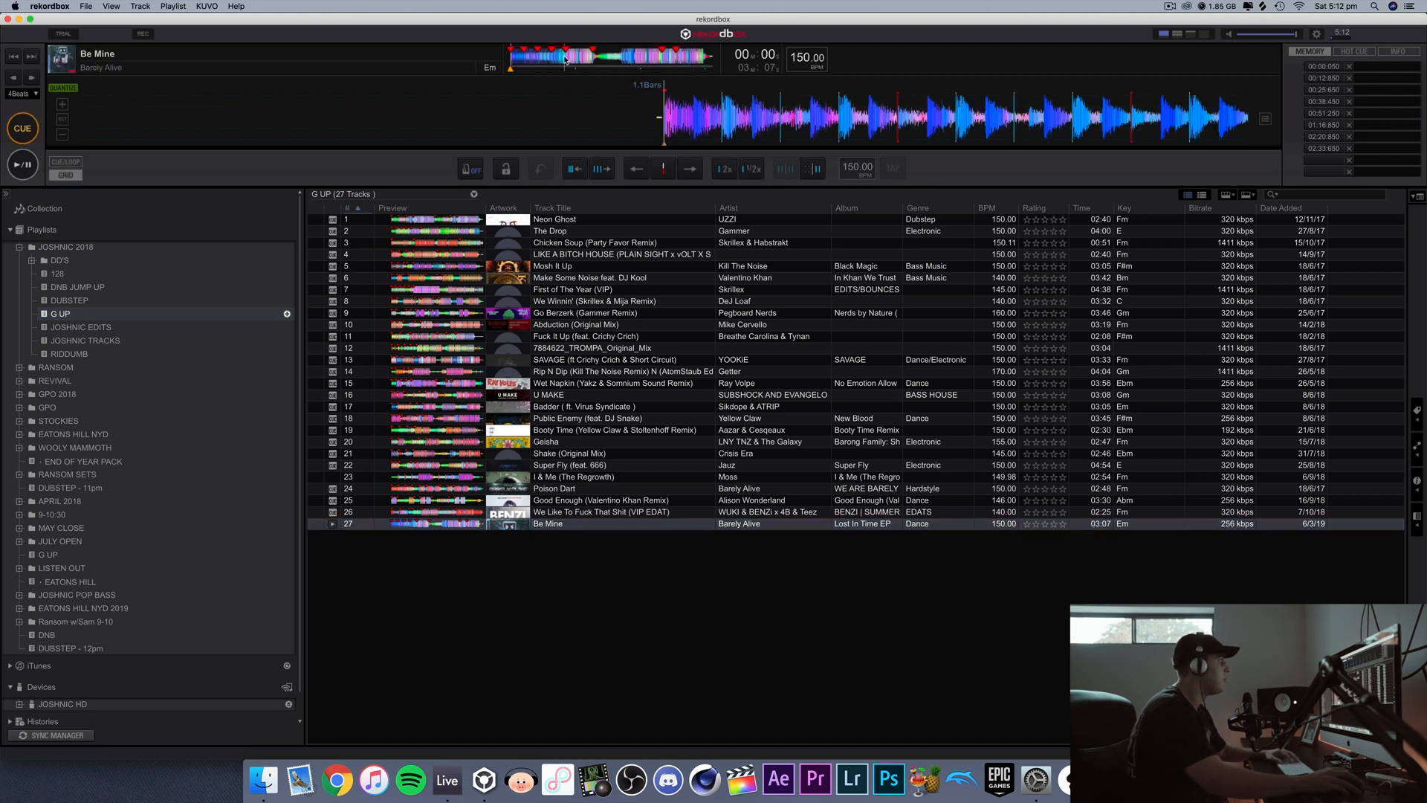
{"action": "left_click", "coordinate": [564, 59]}
{"action": "key", "text": "space"}
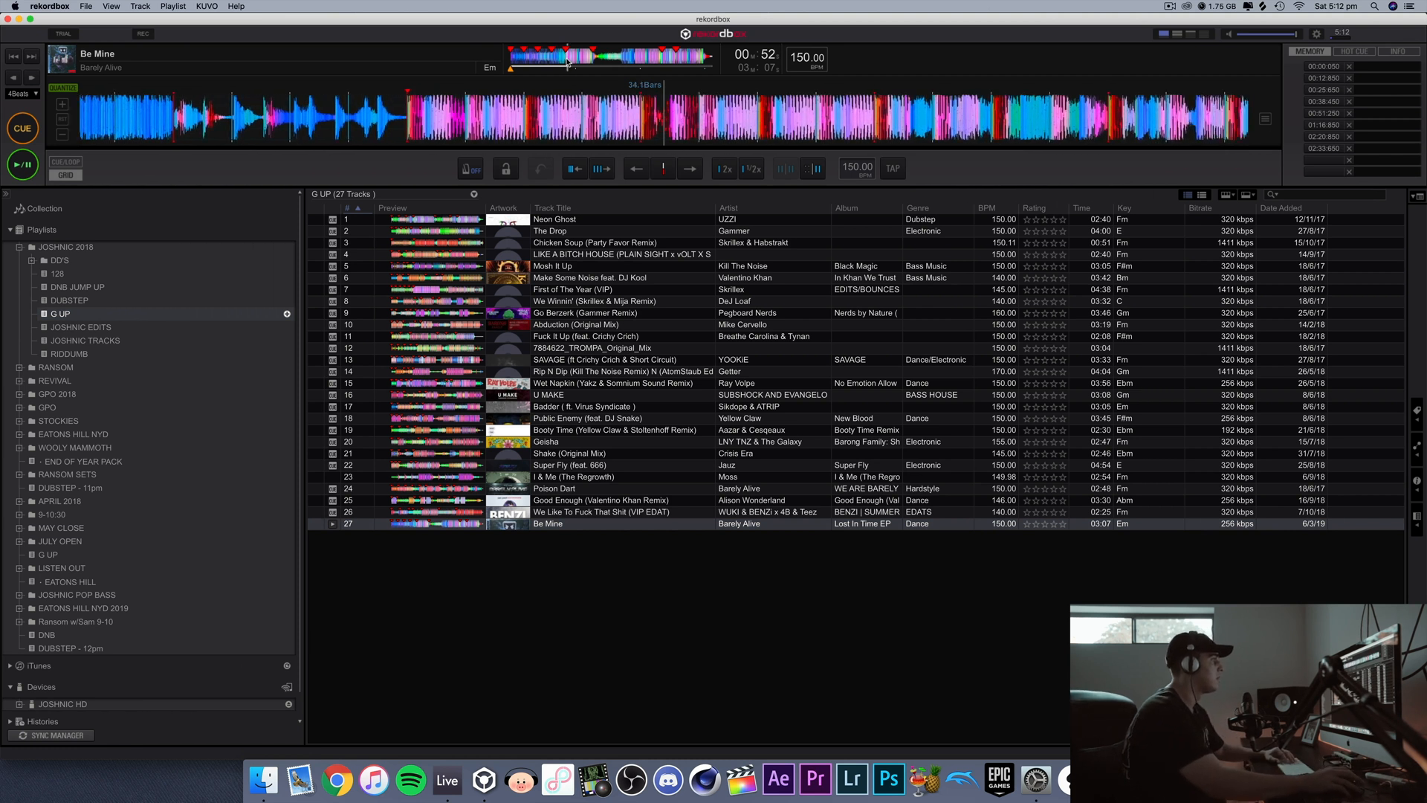
{"action": "key", "text": "space"}
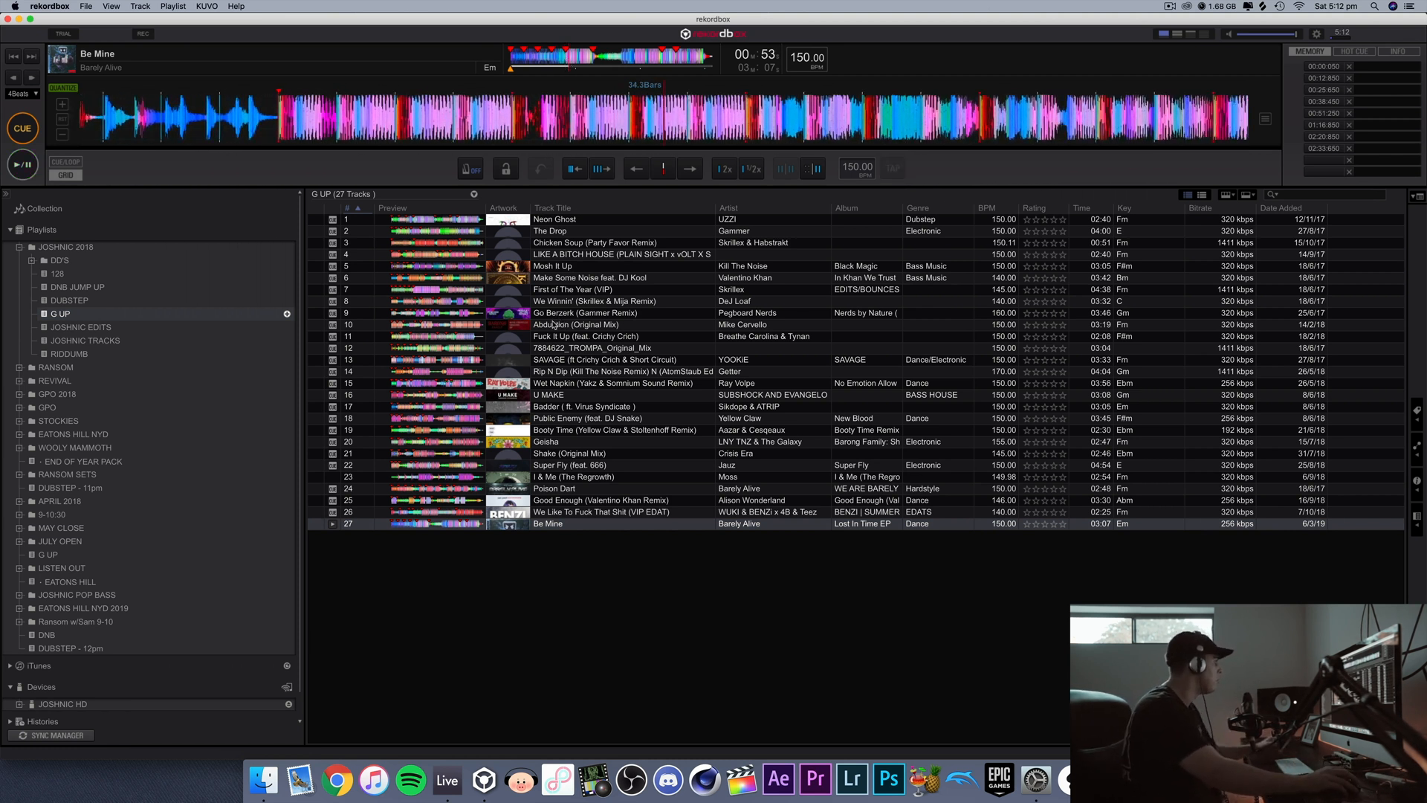
Step: View the JOSHNIC EDITS, JOSHNIC TRACKS and RIDDUMB playlists in the JOSHNIC 2018 folder
{"action": "left_click", "coordinate": [82, 327]}
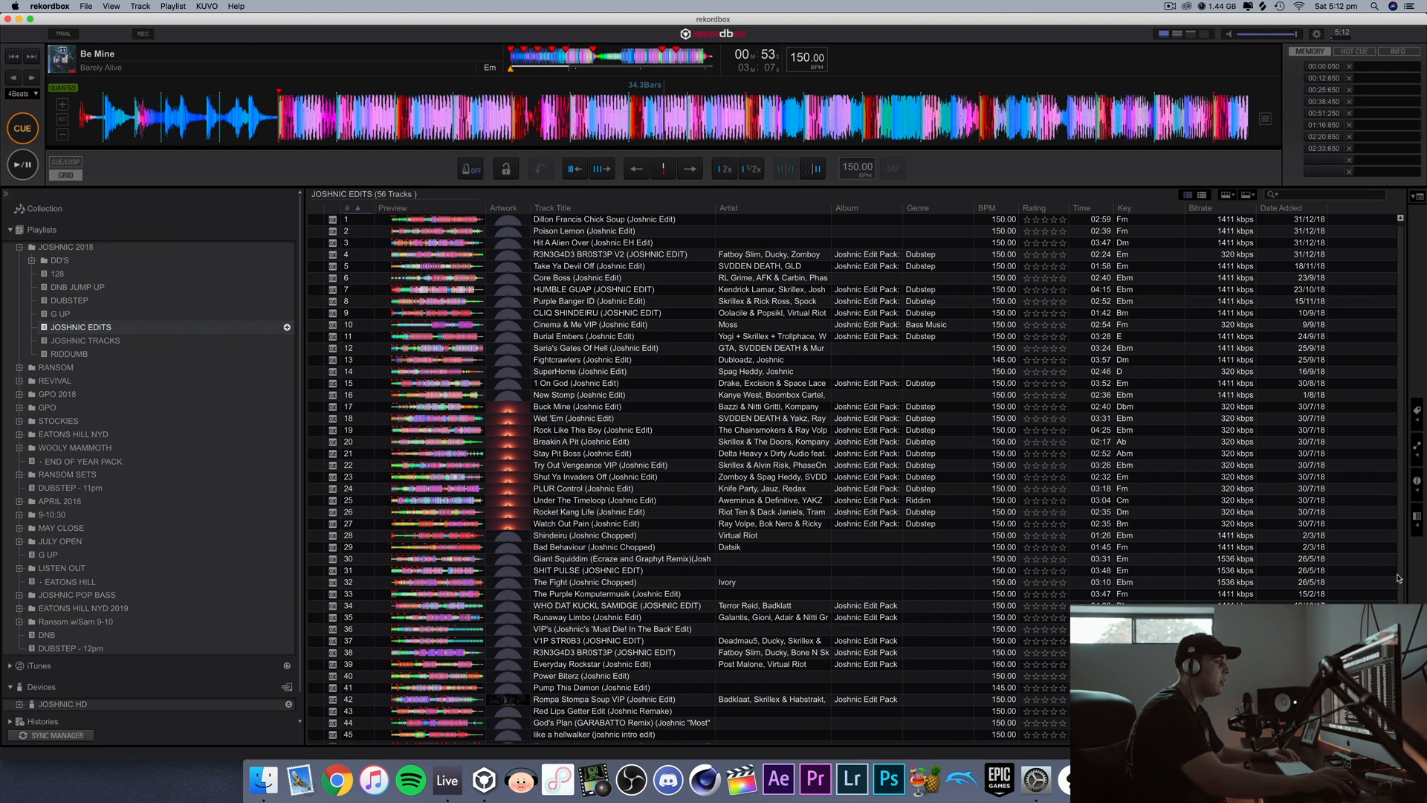
{"action": "left_click", "coordinate": [85, 341]}
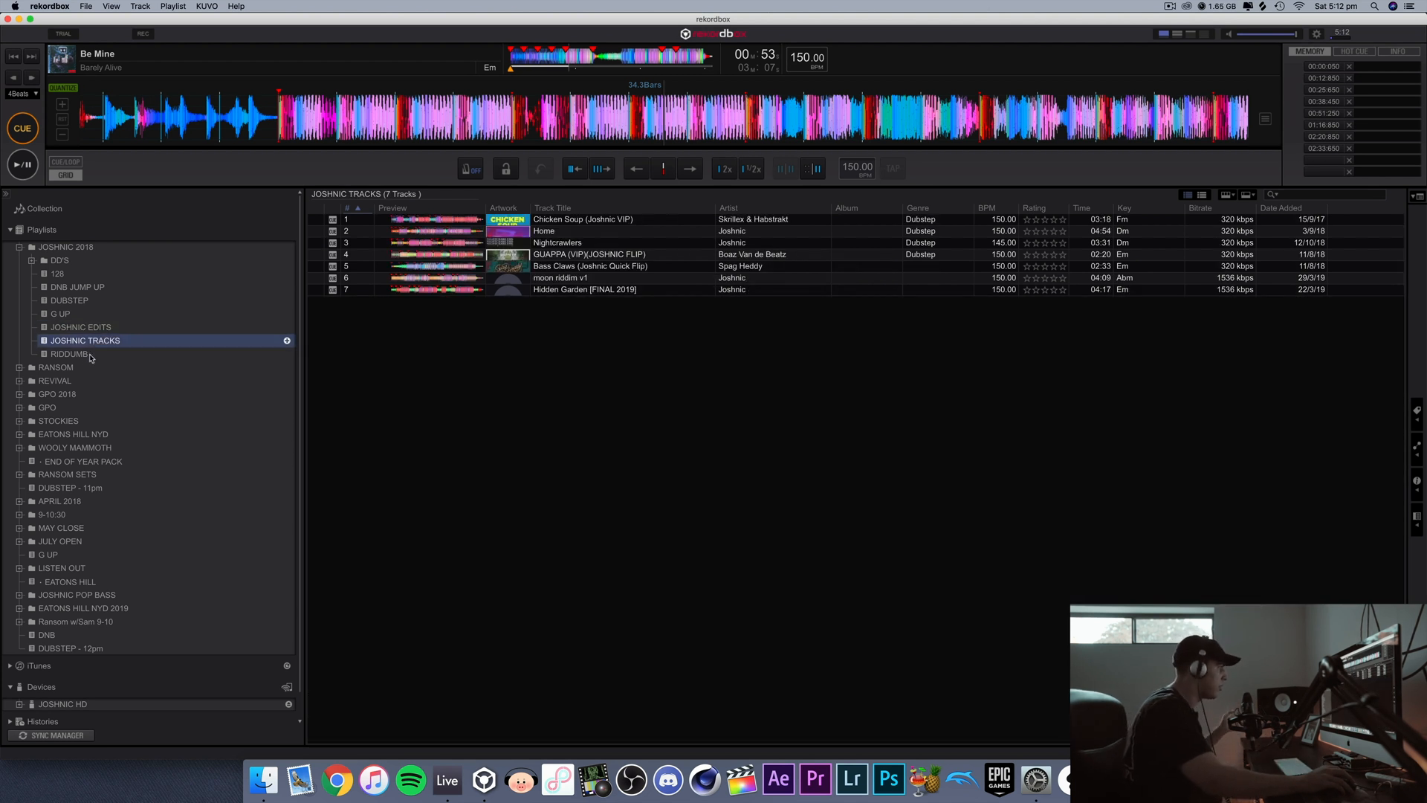
{"action": "left_click", "coordinate": [89, 354]}
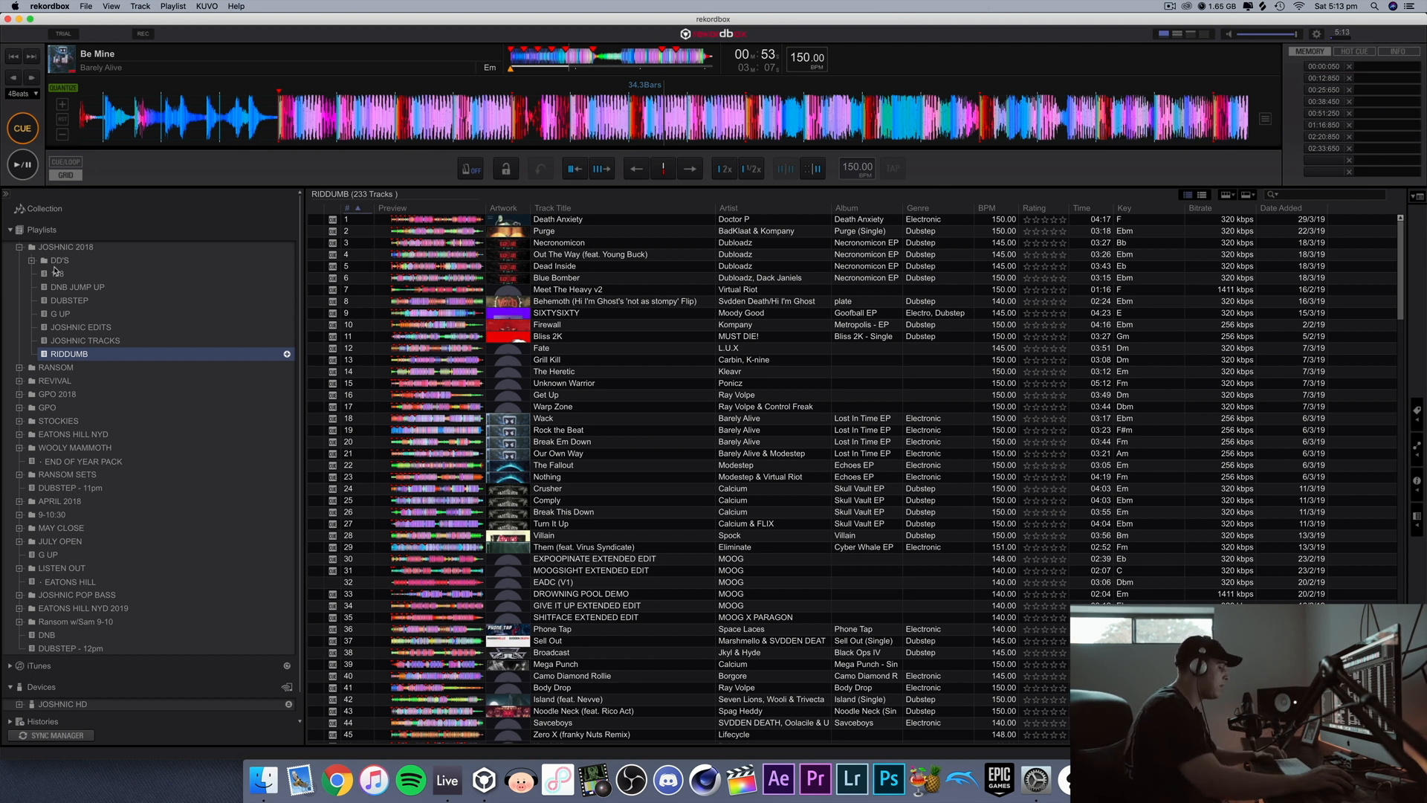
Step: Switch to iTunes and examine the JOSHNIC 2018 folder and the other music playlists
{"action": "left_click", "coordinate": [374, 778]}
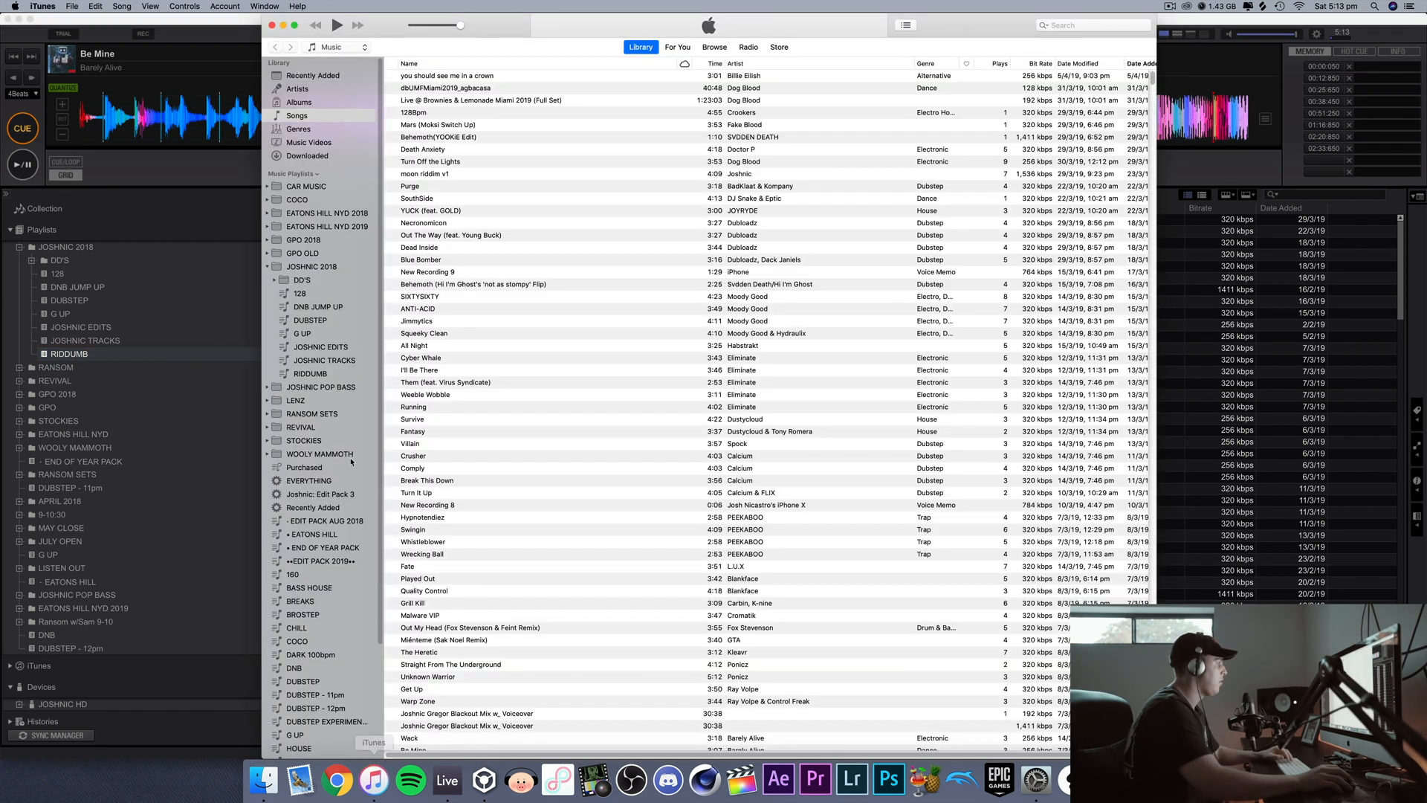
{"action": "left_click", "coordinate": [320, 494]}
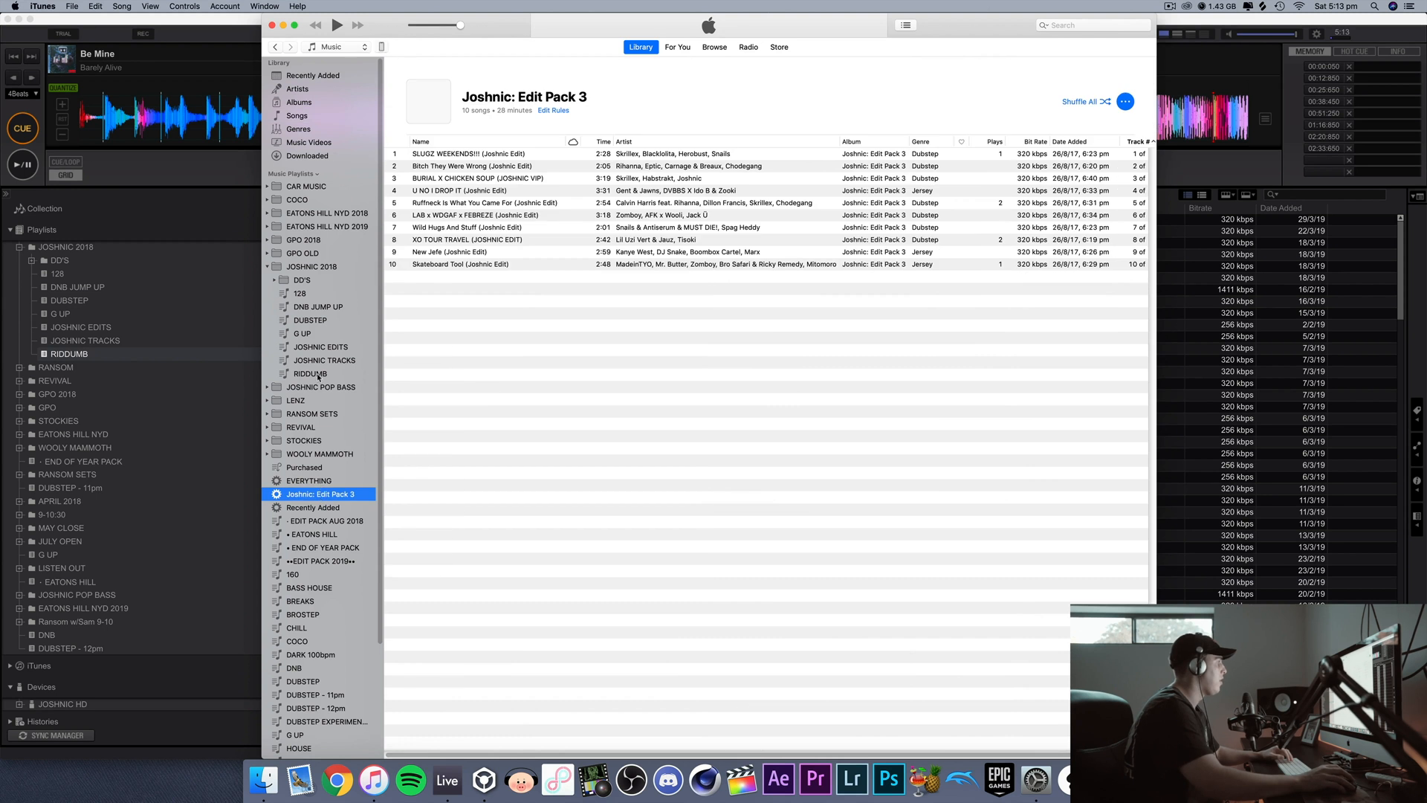
{"action": "left_click", "coordinate": [310, 373]}
{"action": "left_click", "coordinate": [310, 269]}
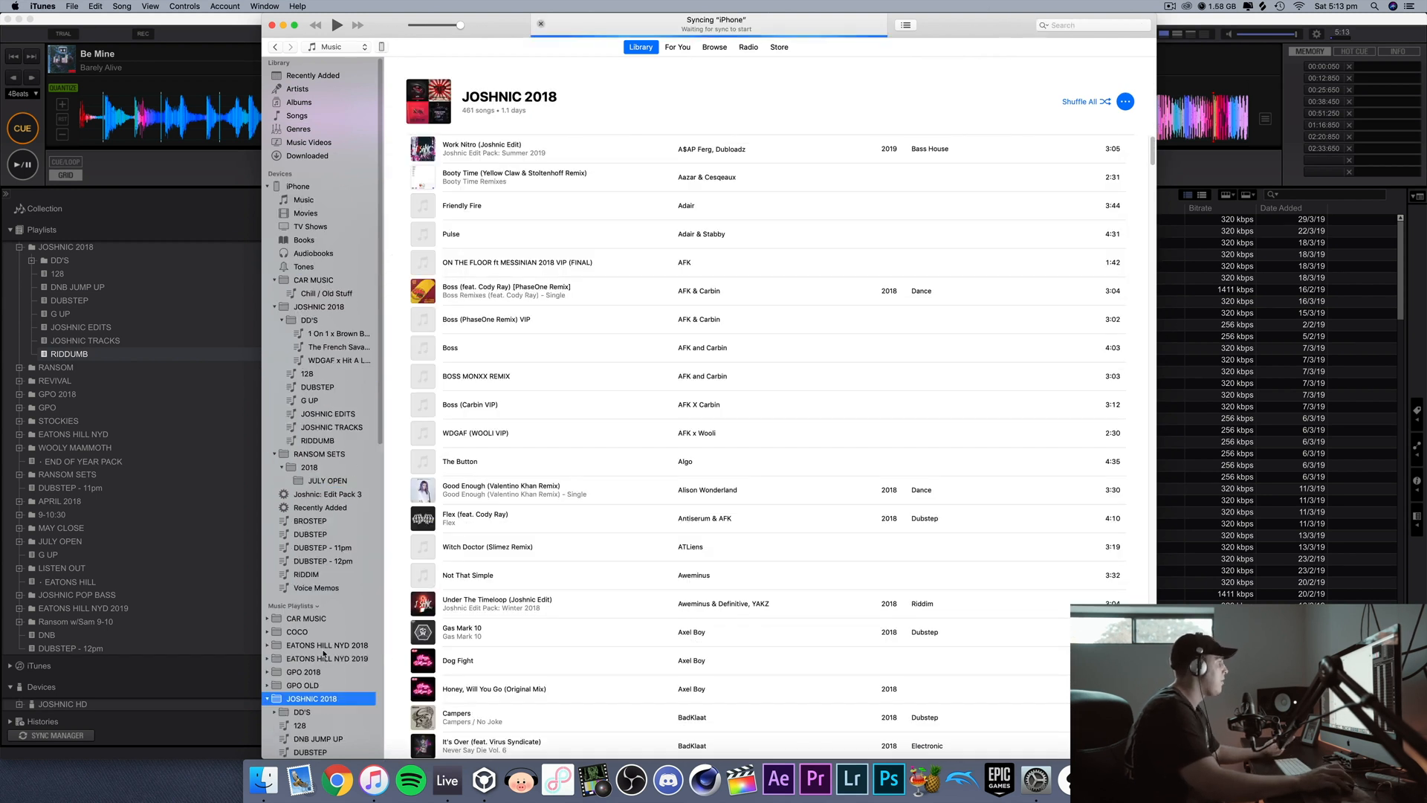
{"action": "scroll", "coordinate": [337, 640], "scroll_direction": "down", "scroll_amount": 4}
{"action": "scroll", "coordinate": [337, 639], "scroll_direction": "down", "scroll_amount": 10}
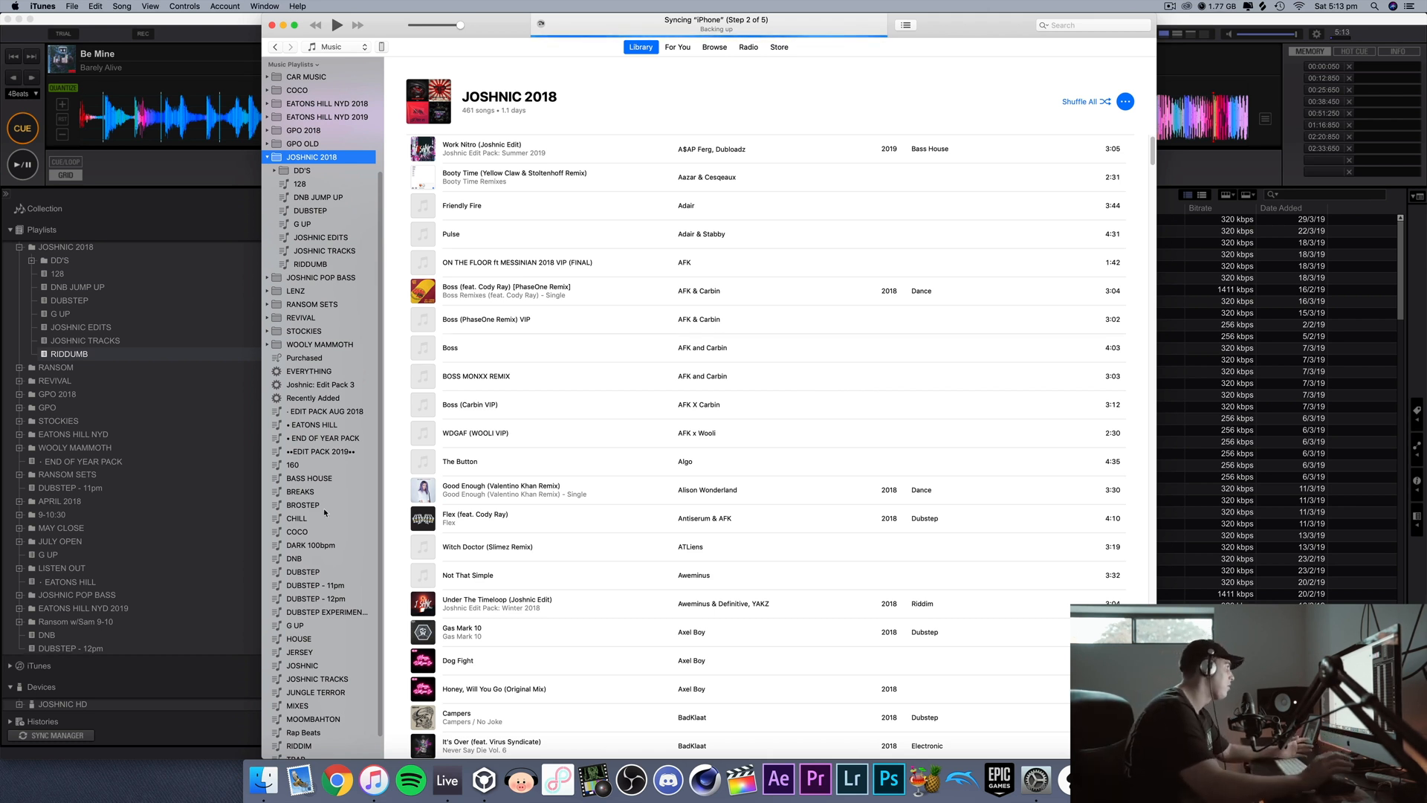
Step: Return to the rekordbox collection and check the iTunes library file path in the advanced database preferences
{"action": "left_click", "coordinate": [179, 209]}
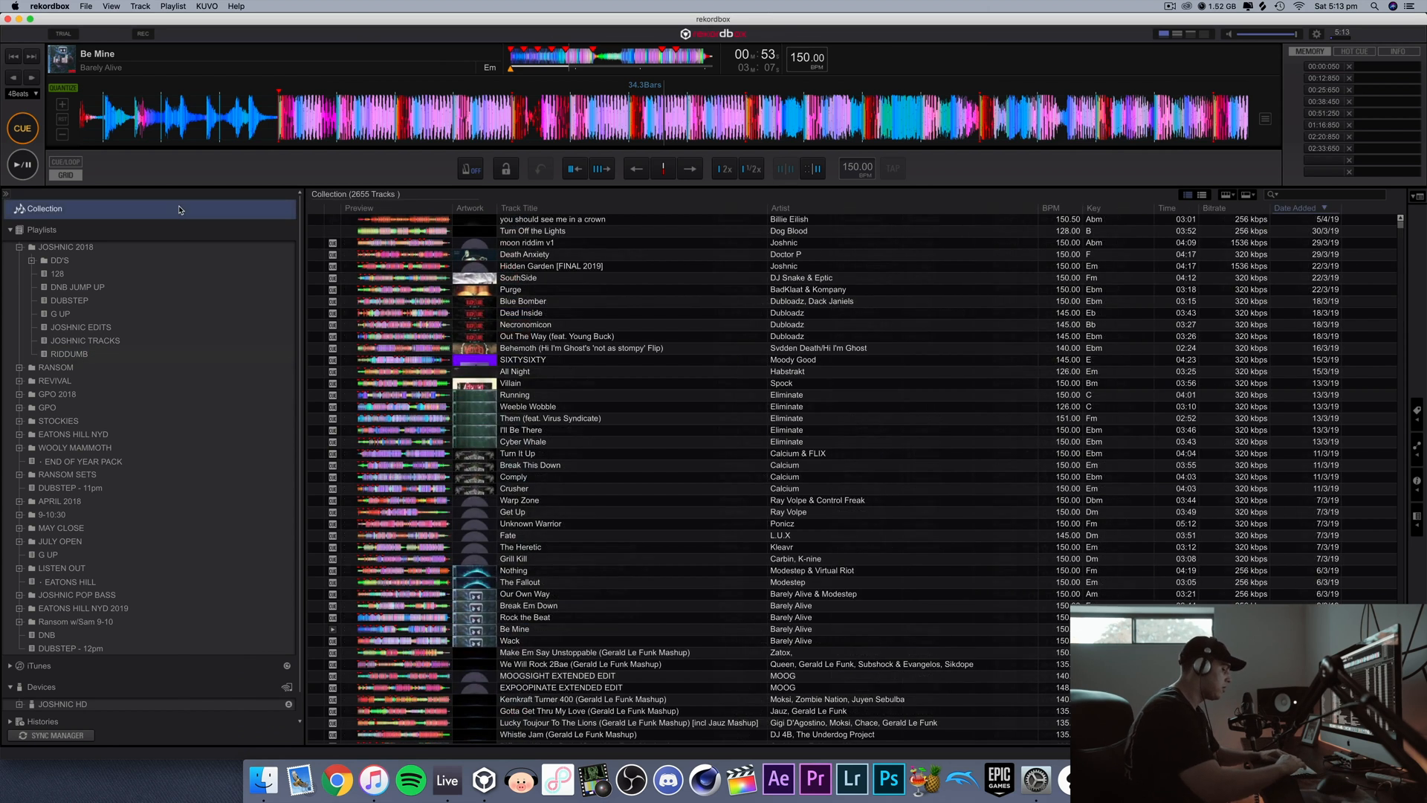
{"action": "key", "text": "super+comma"}
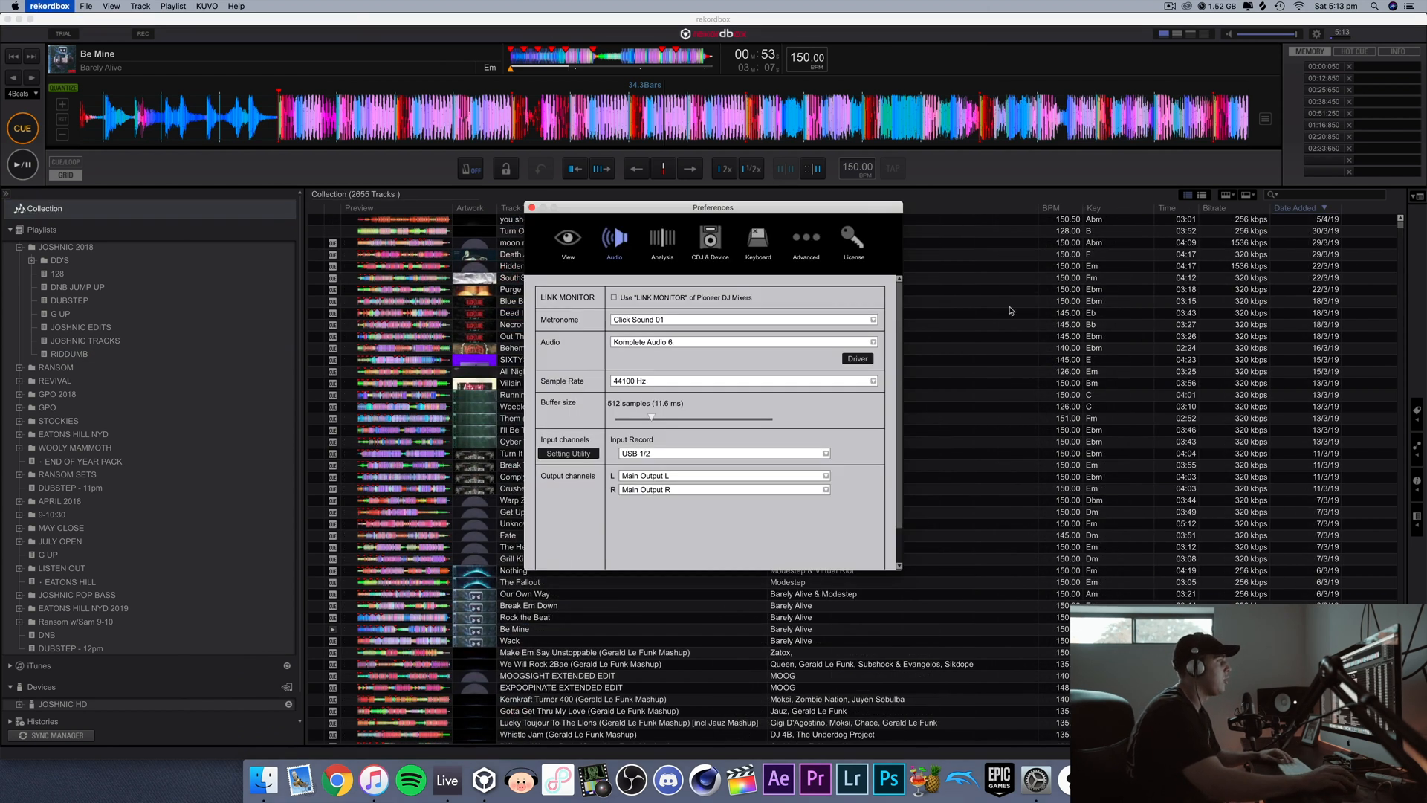
{"action": "left_click", "coordinate": [805, 241]}
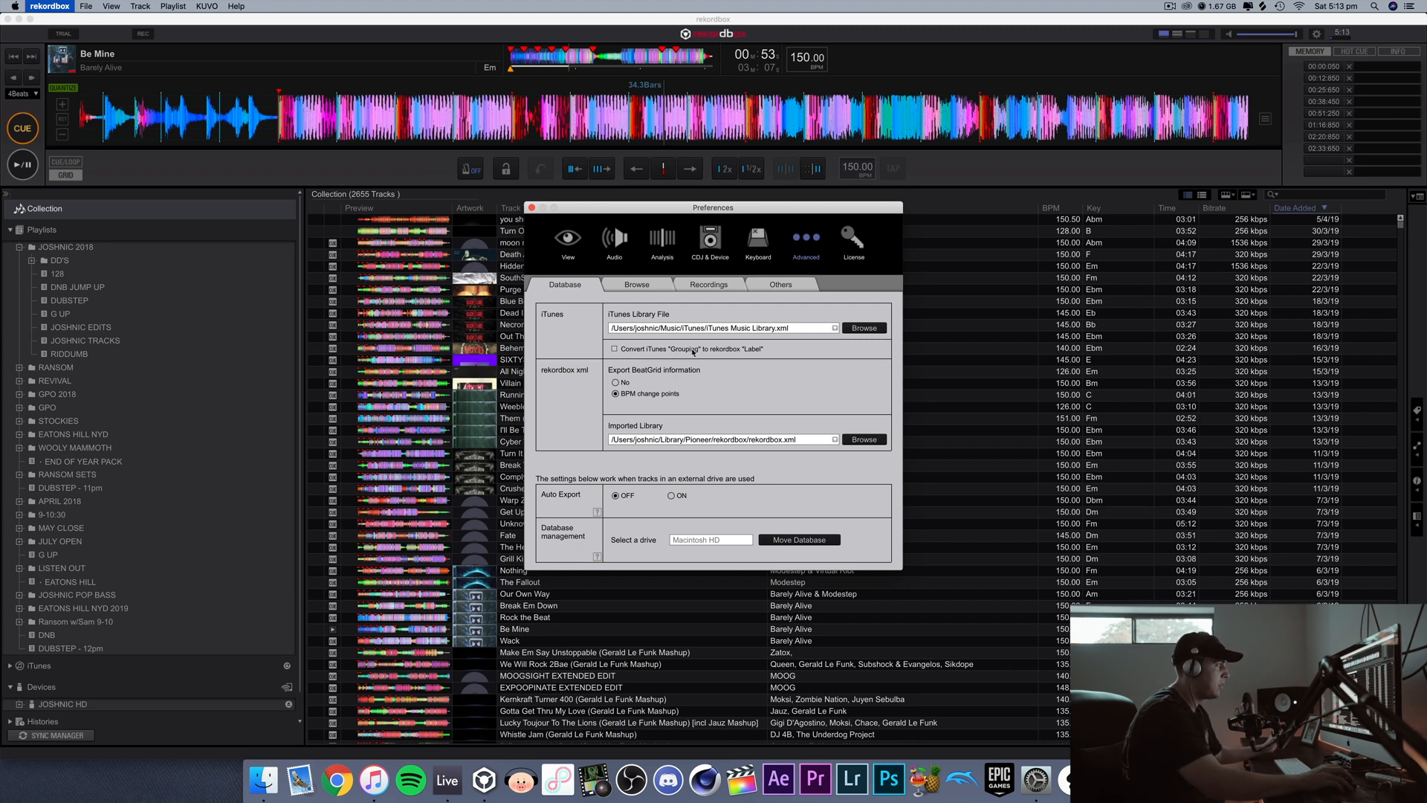
{"action": "left_click", "coordinate": [532, 208]}
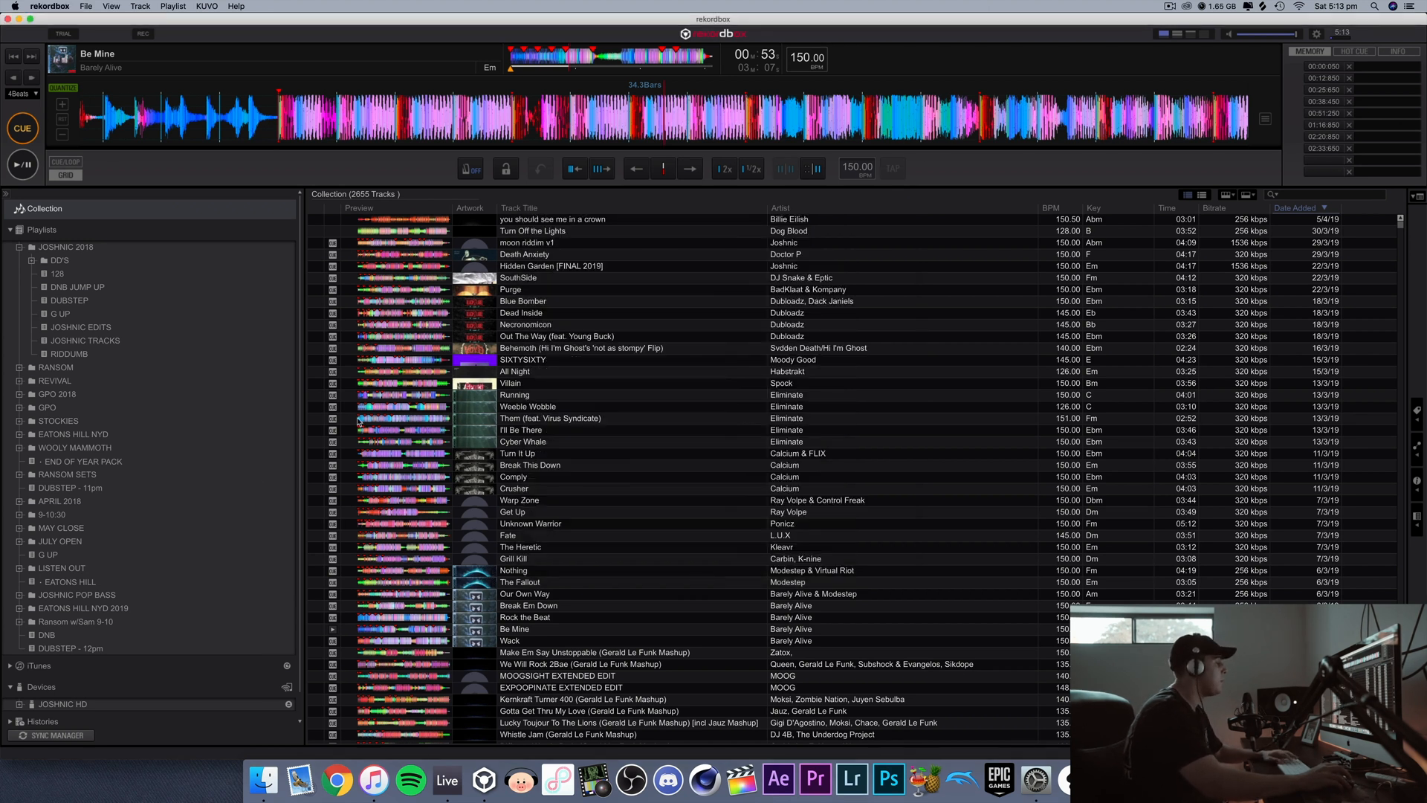
Step: Collapse rekordbox's own playlists and expand the playlists of the linked iTunes library
{"action": "key", "text": "super+Tab"}
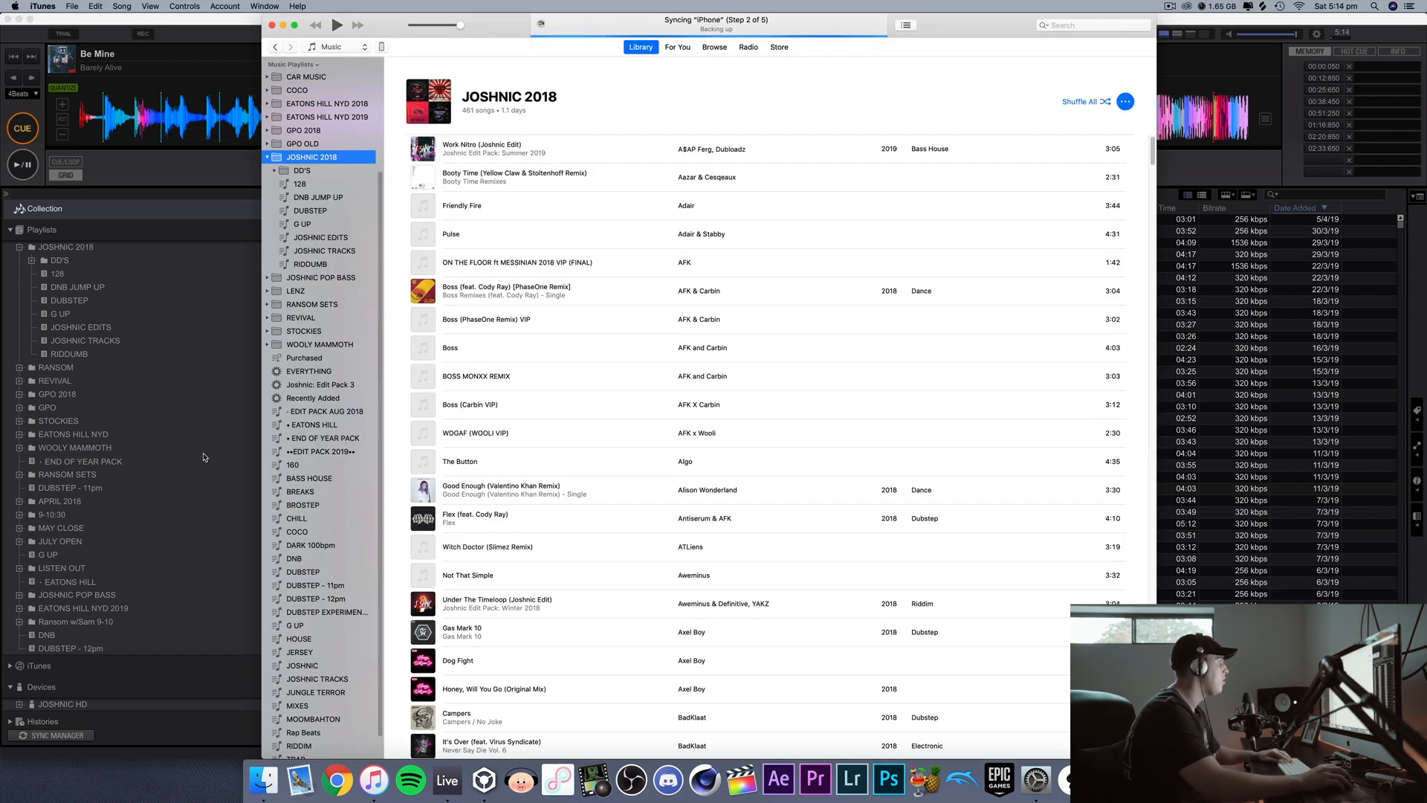
{"action": "left_click", "coordinate": [95, 224]}
{"action": "left_click", "coordinate": [9, 230]}
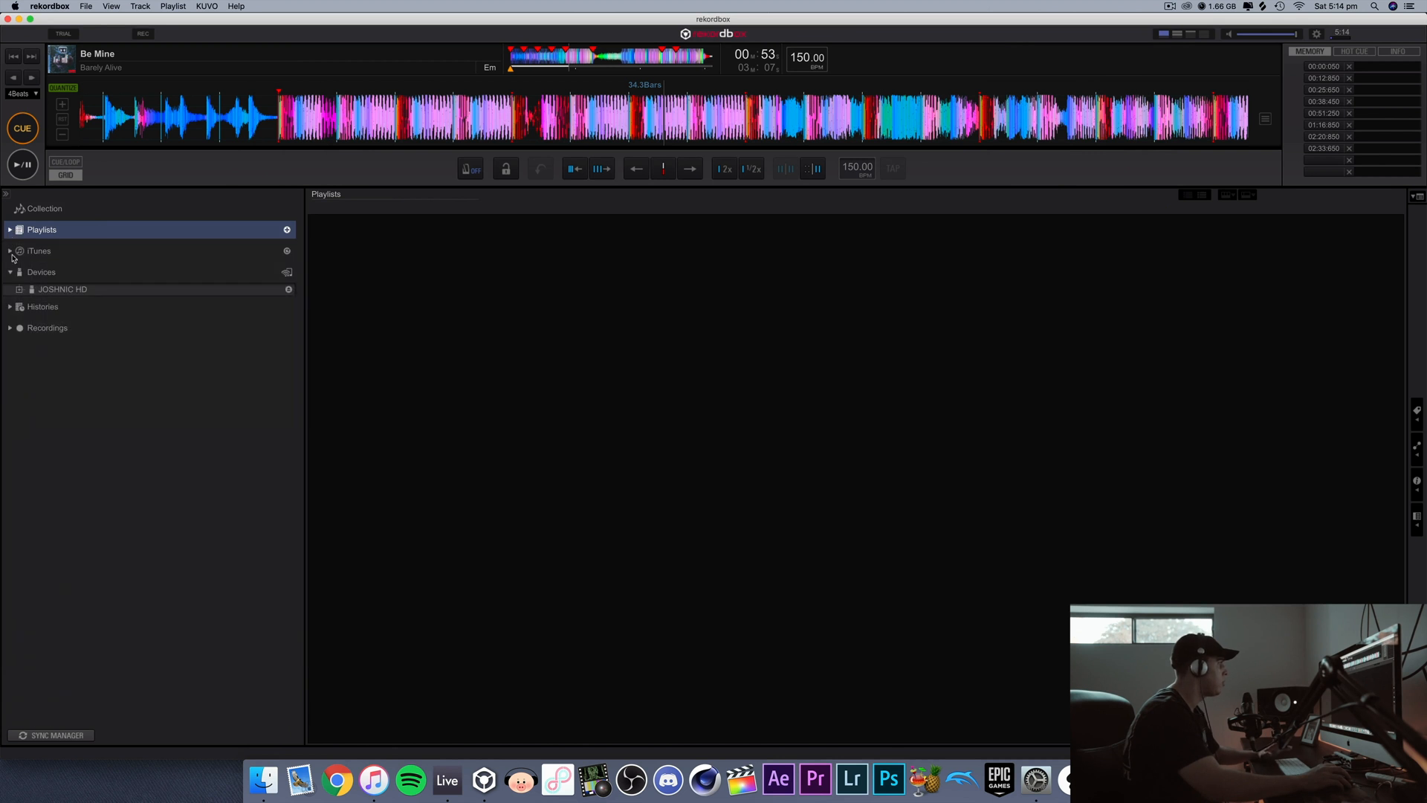
{"action": "left_click", "coordinate": [9, 251]}
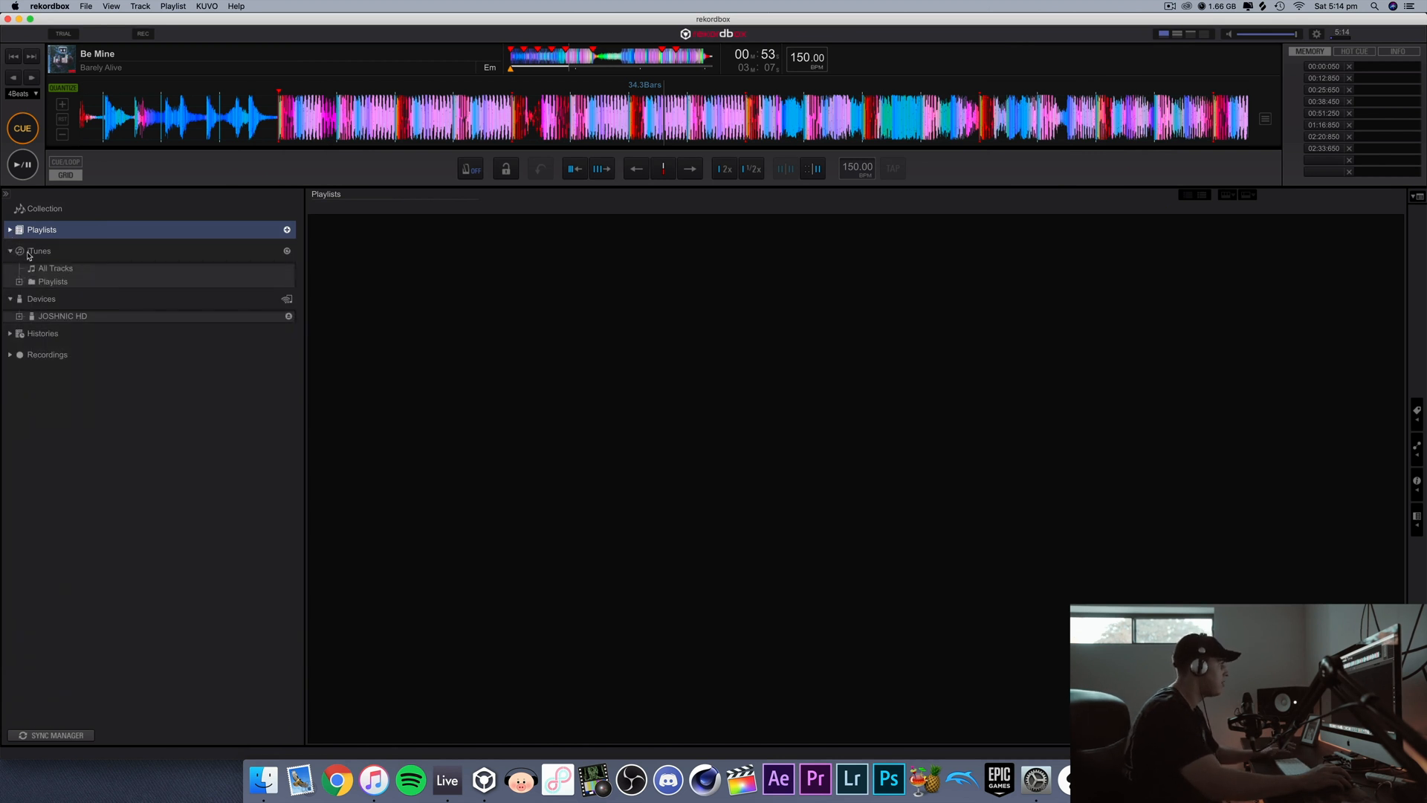
{"action": "left_click", "coordinate": [20, 282]}
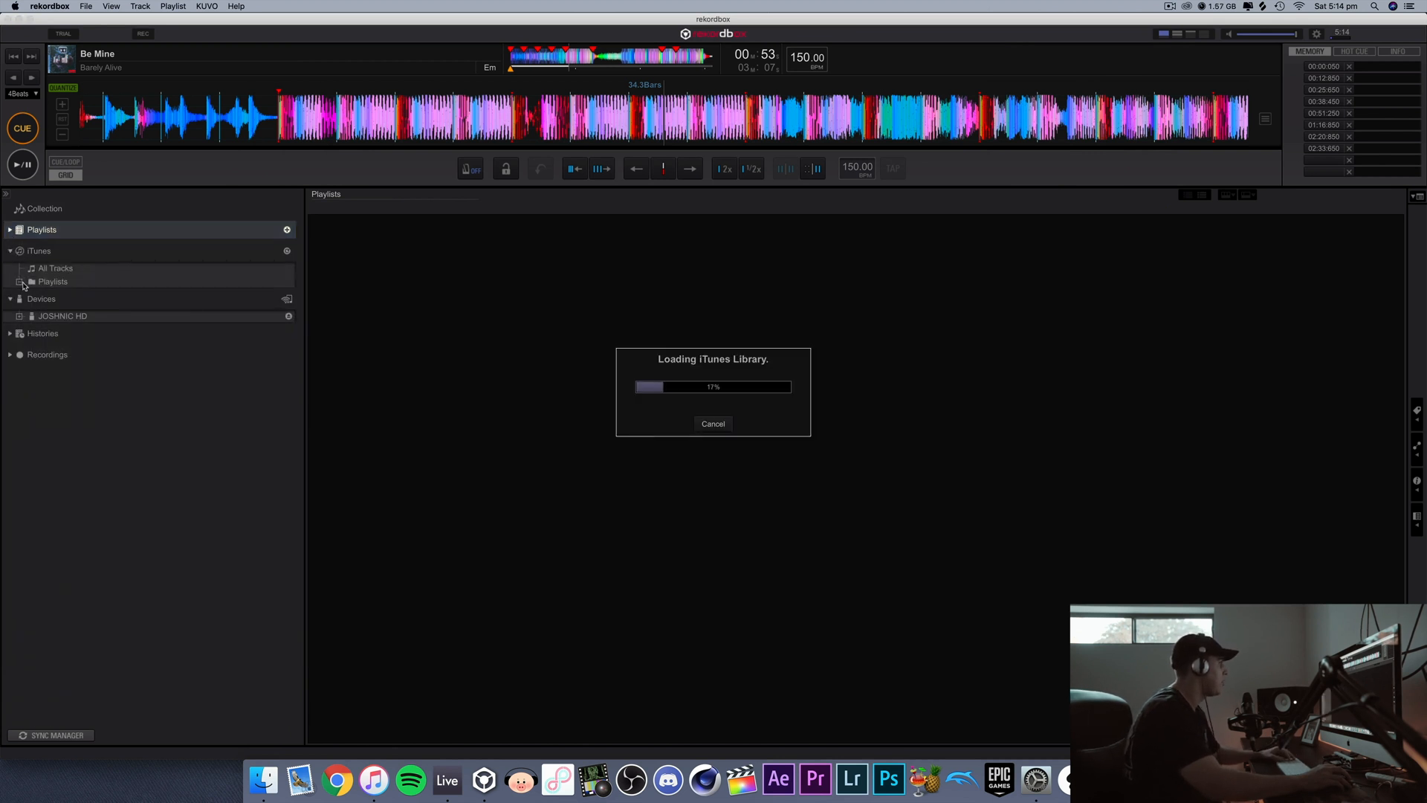
Step: Import the JOSHNIC 2018 folder from iTunes, replacing the existing lists of the same name, and refresh the iTunes library
{"action": "left_click", "coordinate": [92, 376]}
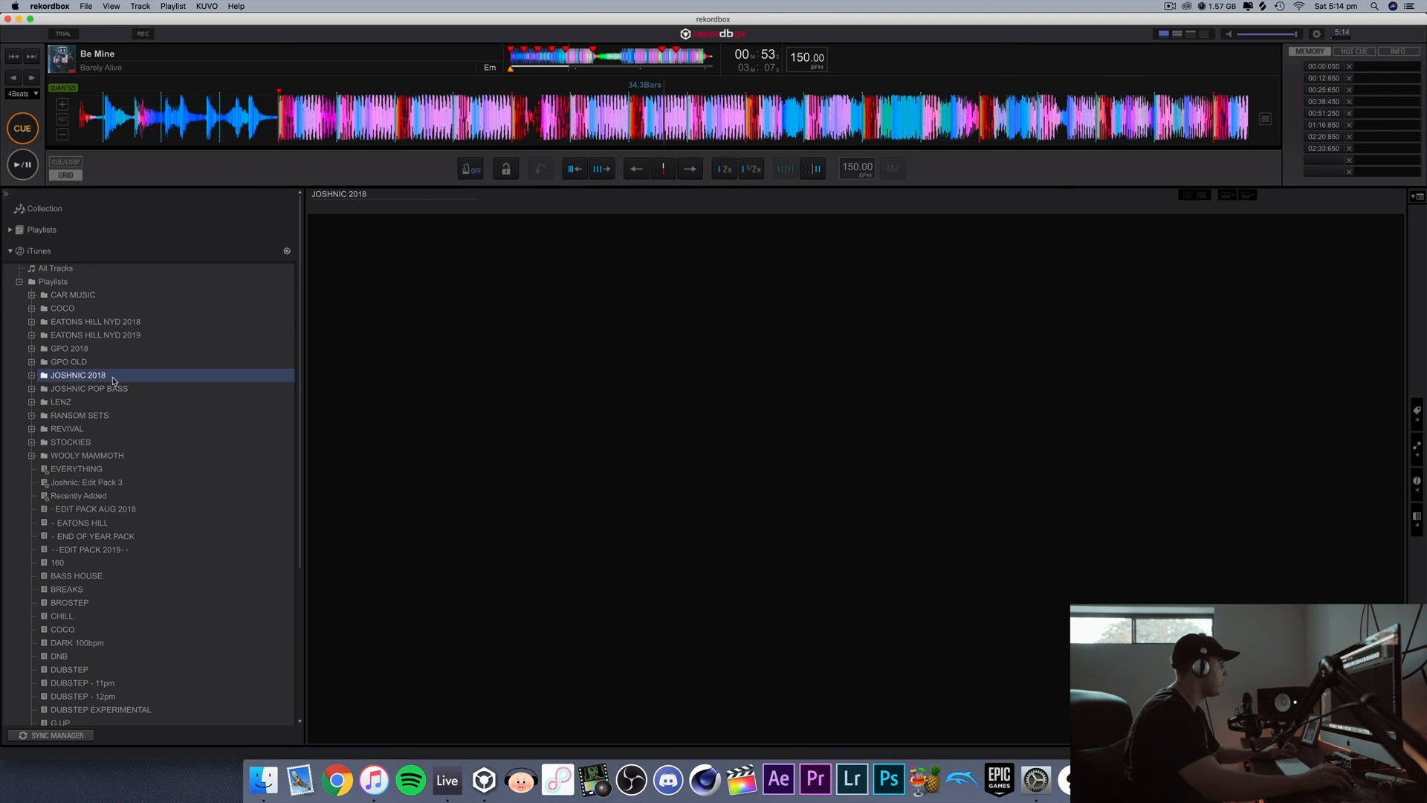
{"action": "right_click", "coordinate": [113, 381]}
{"action": "left_click", "coordinate": [138, 387]}
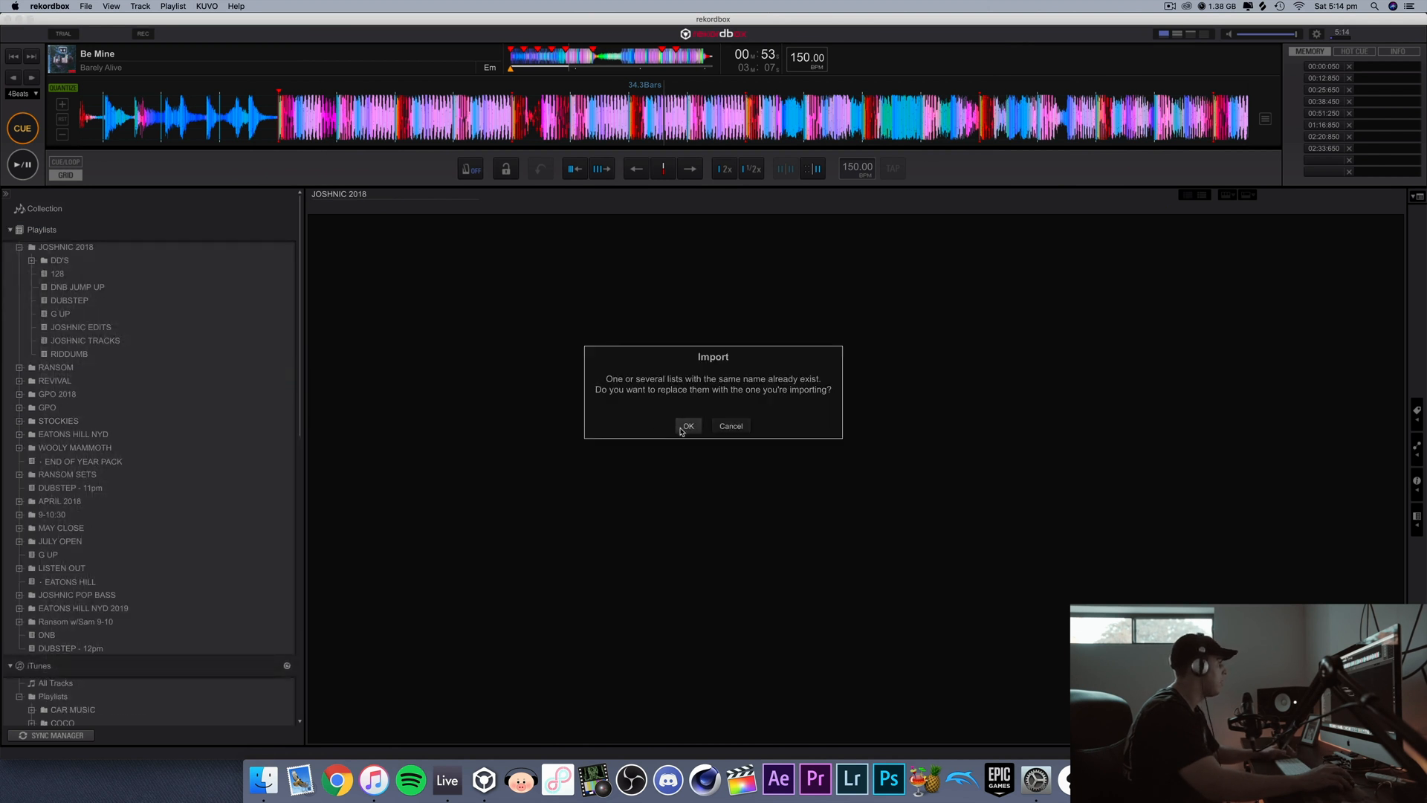
{"action": "left_click", "coordinate": [686, 429]}
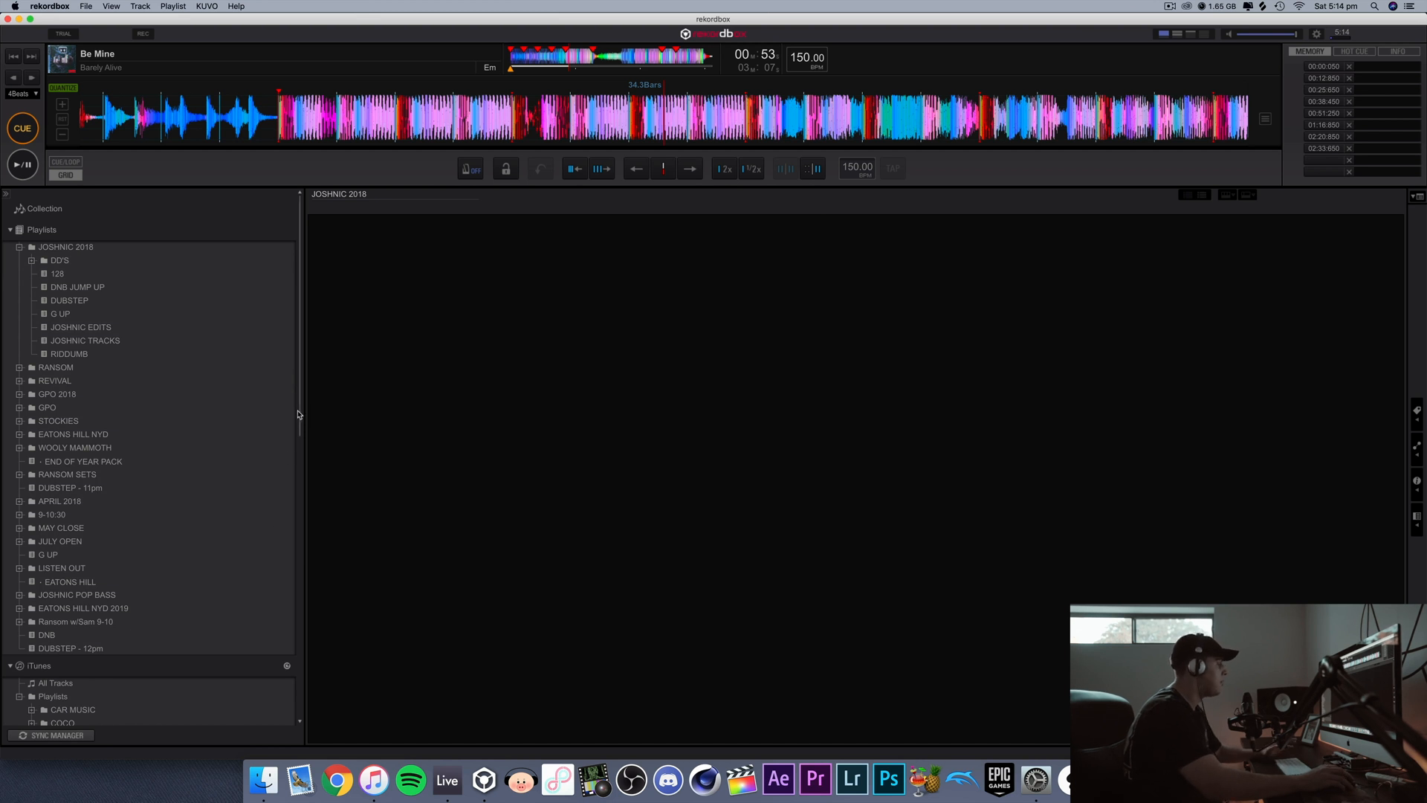
{"action": "left_click_drag", "start_coordinate": [301, 413], "coordinate": [303, 522]}
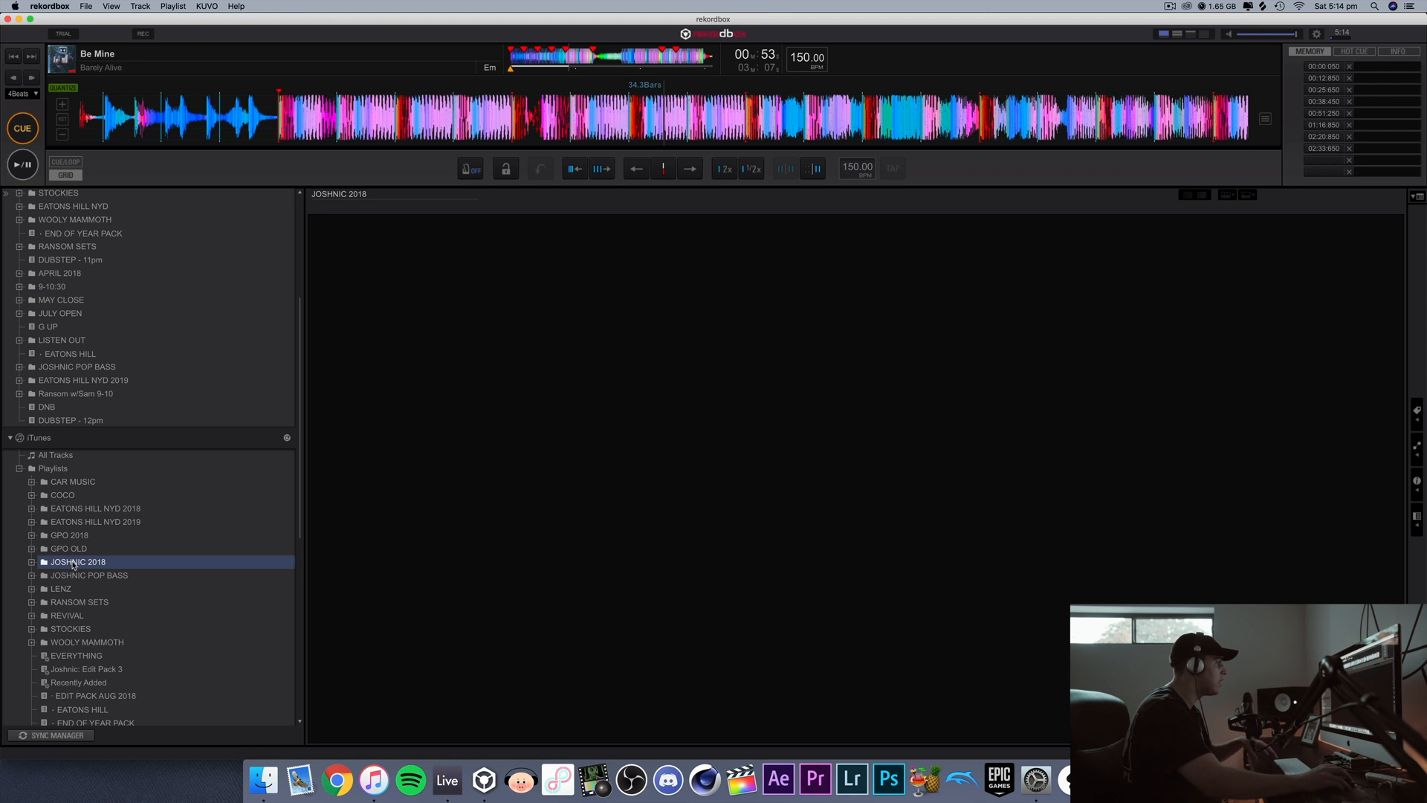
{"action": "left_click", "coordinate": [285, 443]}
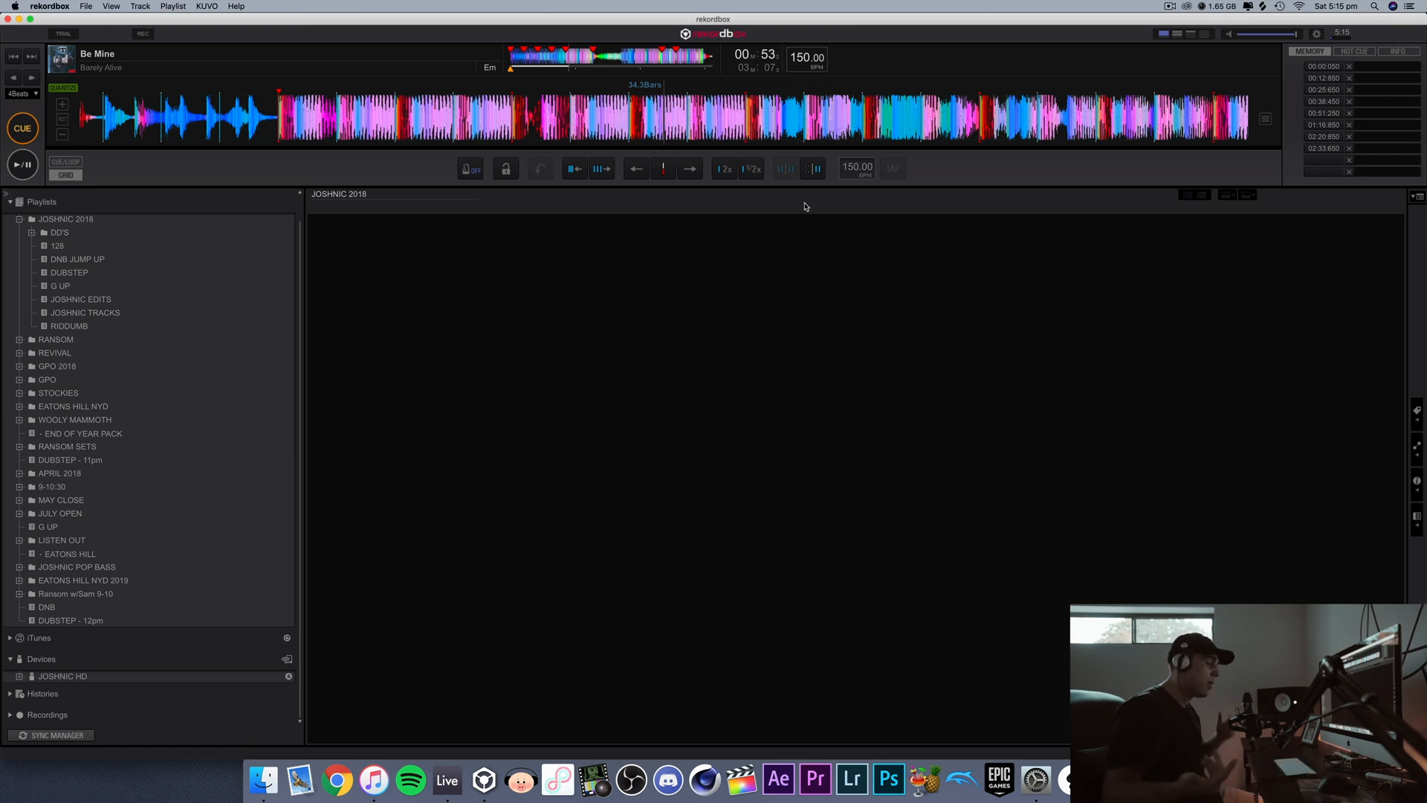
Step: Move playback of "Be Mine" to about 7 seconds and set the beat jump length to 8 bars
{"action": "left_click", "coordinate": [522, 66]}
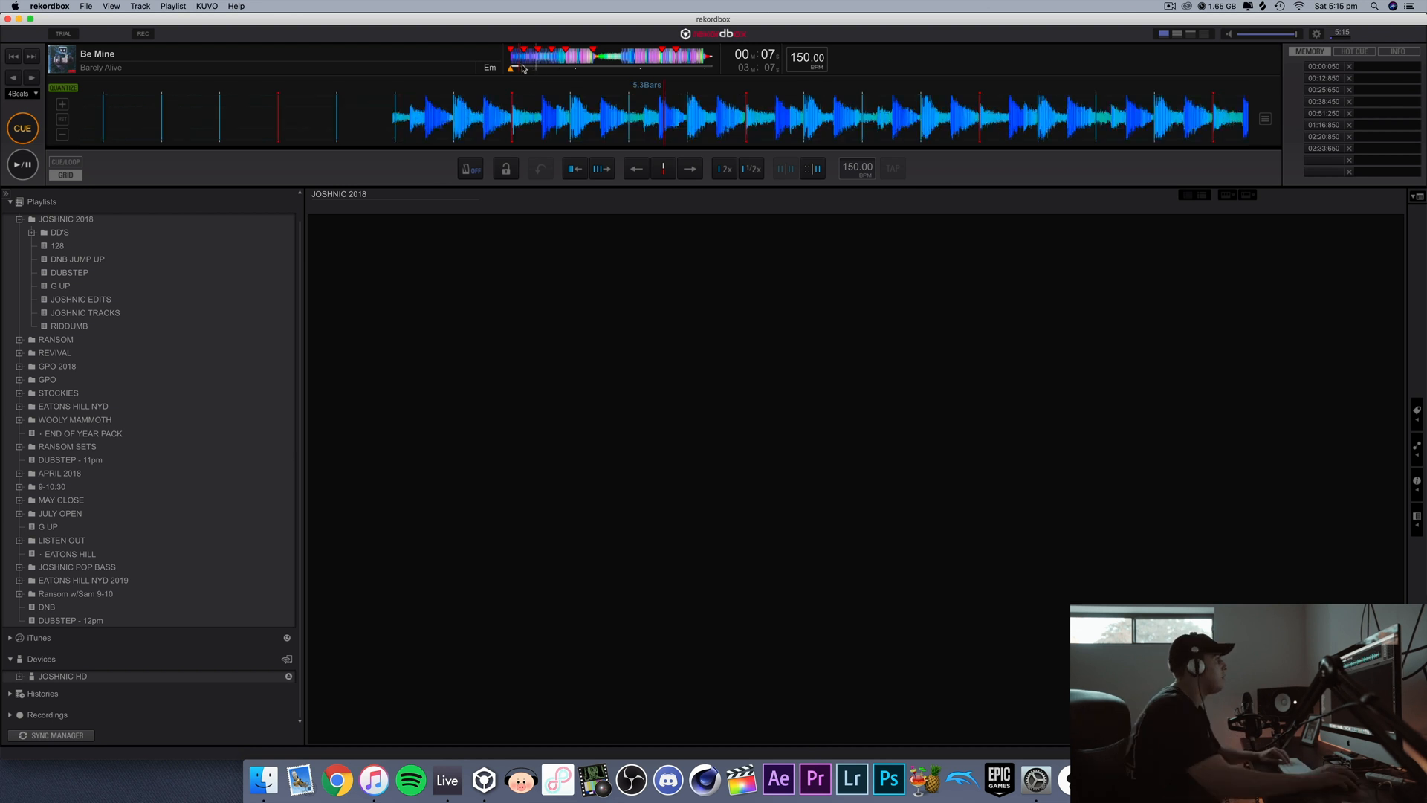
{"action": "left_click", "coordinate": [34, 94]}
{"action": "left_click", "coordinate": [37, 156]}
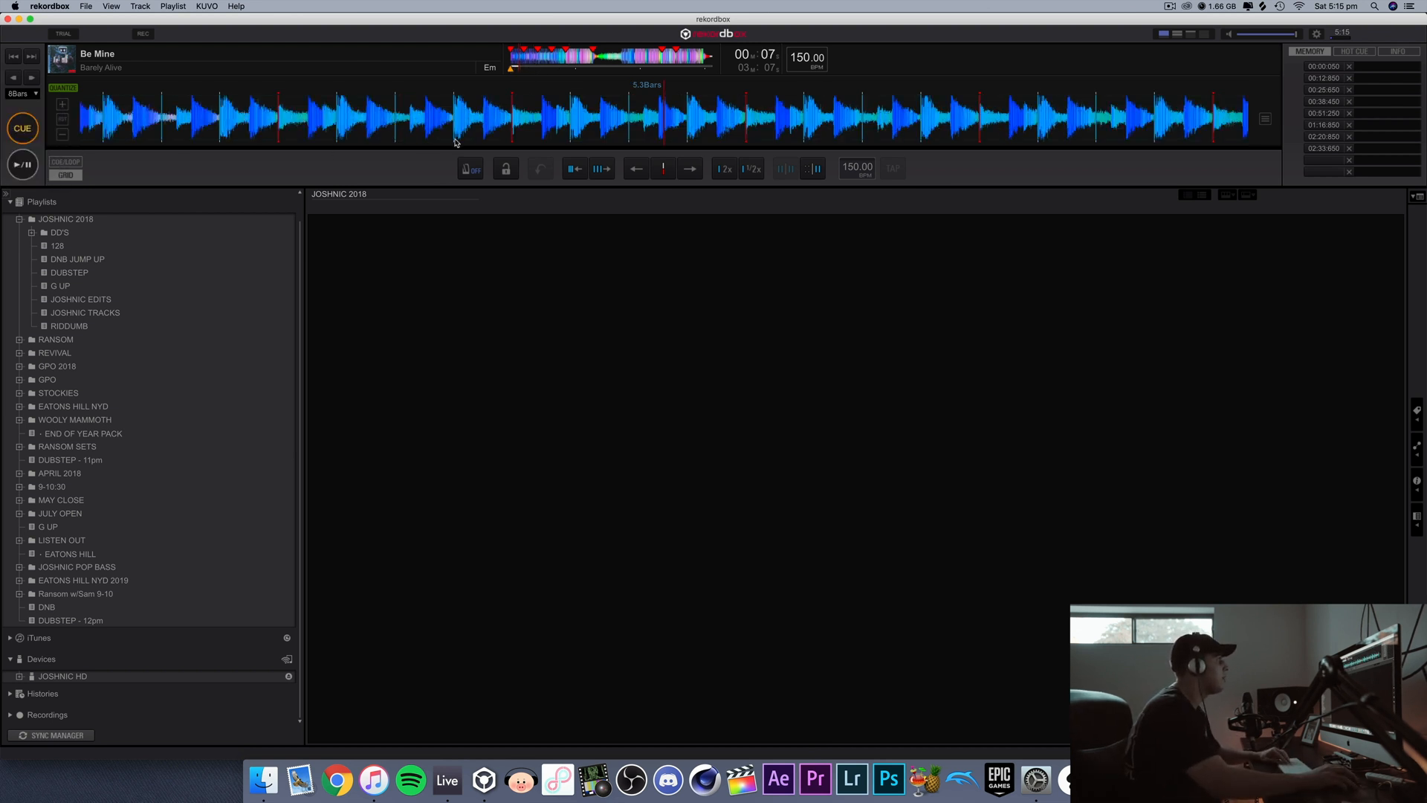
Step: Return "Be Mine" to its start and skip forward and back through the track in 8-bar jumps
{"action": "left_click", "coordinate": [523, 61]}
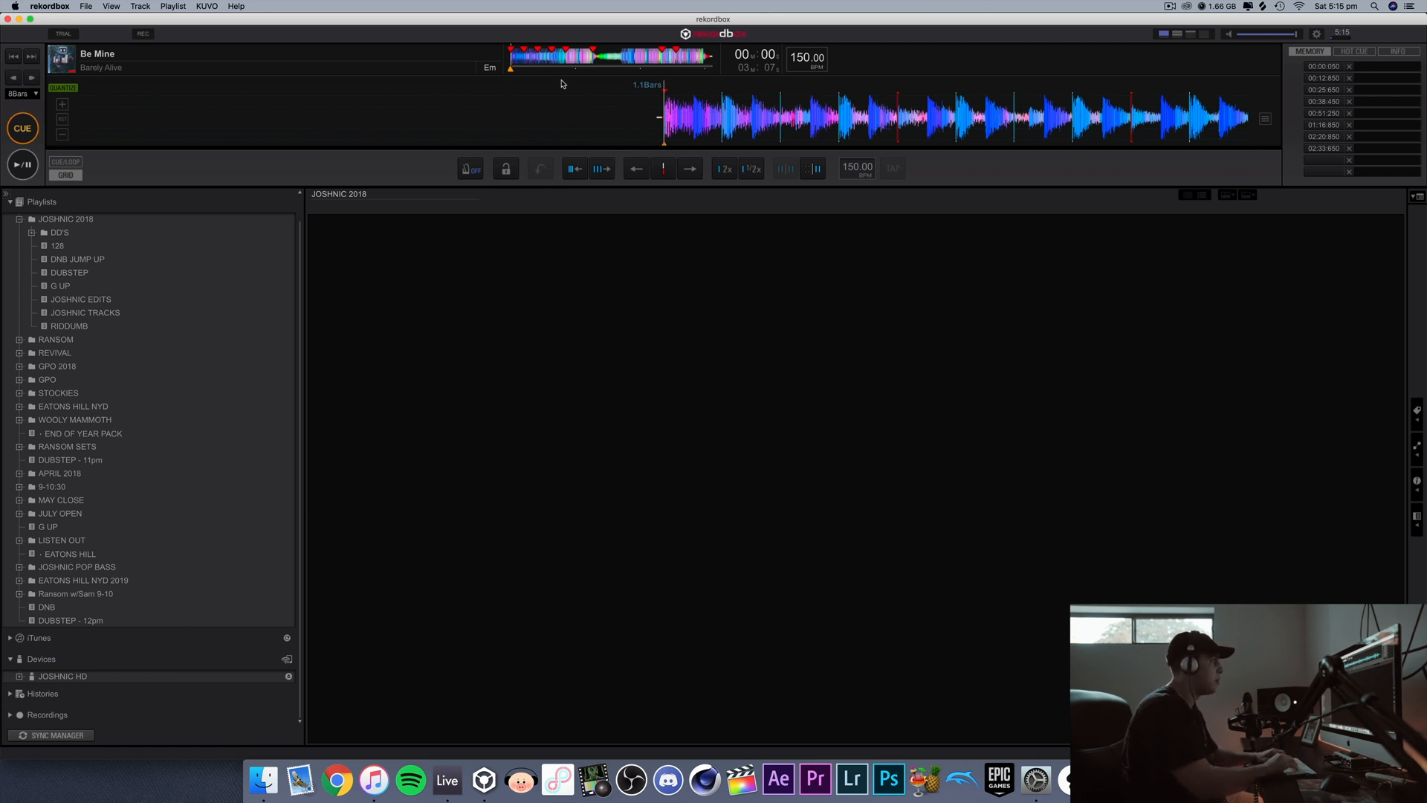
{"action": "key", "text": "Right"}
{"action": "key", "text": "Right"}
{"action": "key", "text": "Right"}
{"action": "key", "text": "Right"}
{"action": "key", "text": "Right"}
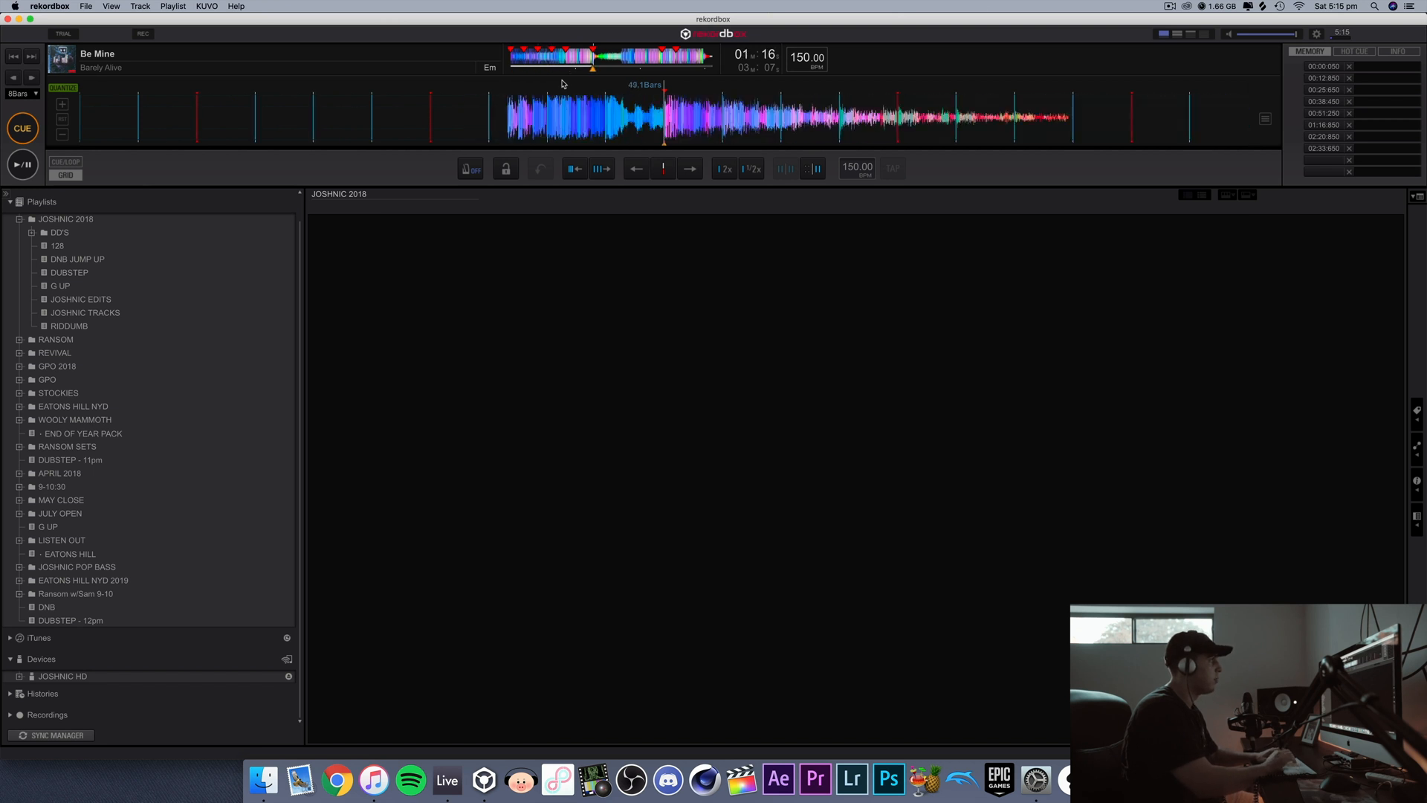
{"action": "key", "text": "Right"}
{"action": "key", "text": "Right"}
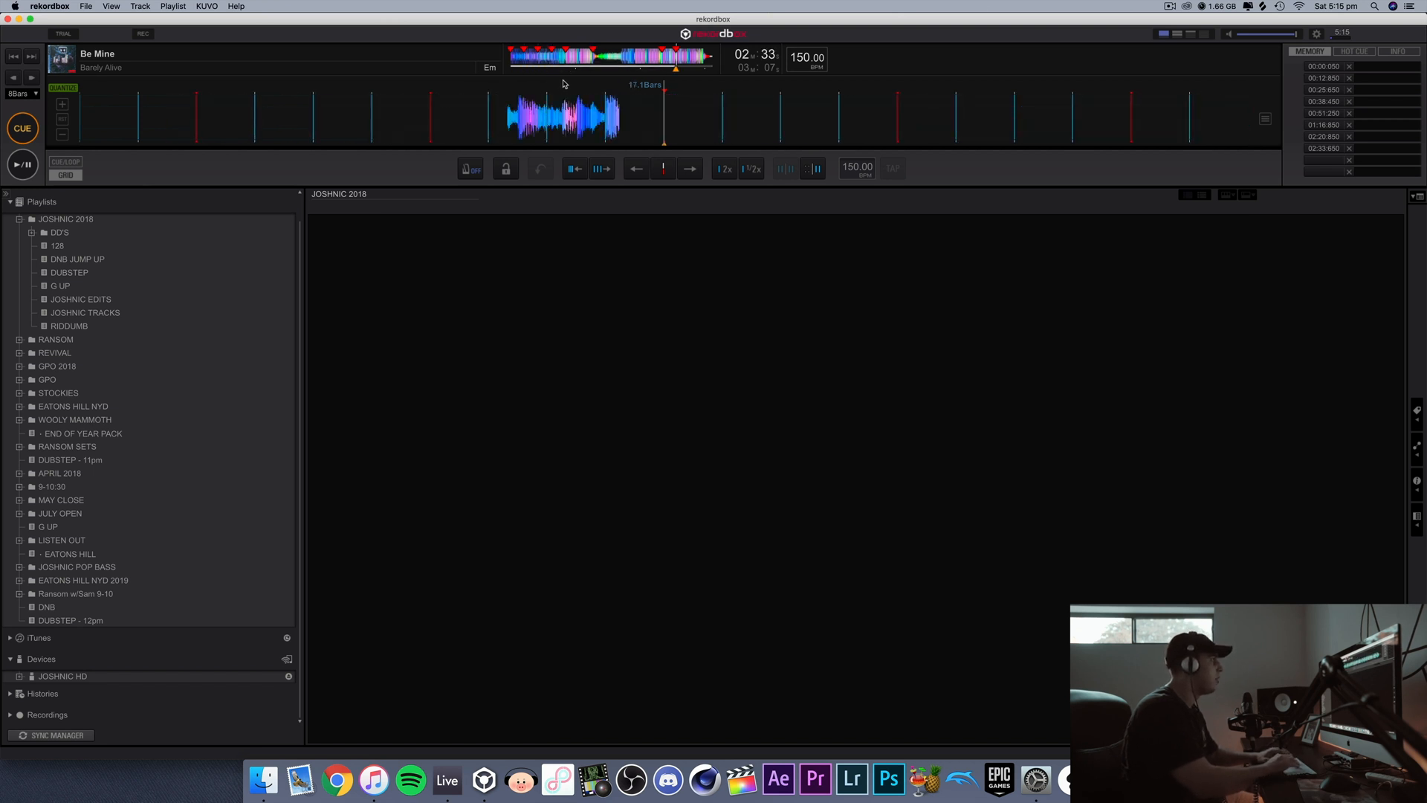
{"action": "key", "text": "Left"}
{"action": "key", "text": "Left"}
{"action": "key", "text": "Left"}
{"action": "key", "text": "Left"}
{"action": "key", "text": "Left"}
{"action": "key", "text": "Left"}
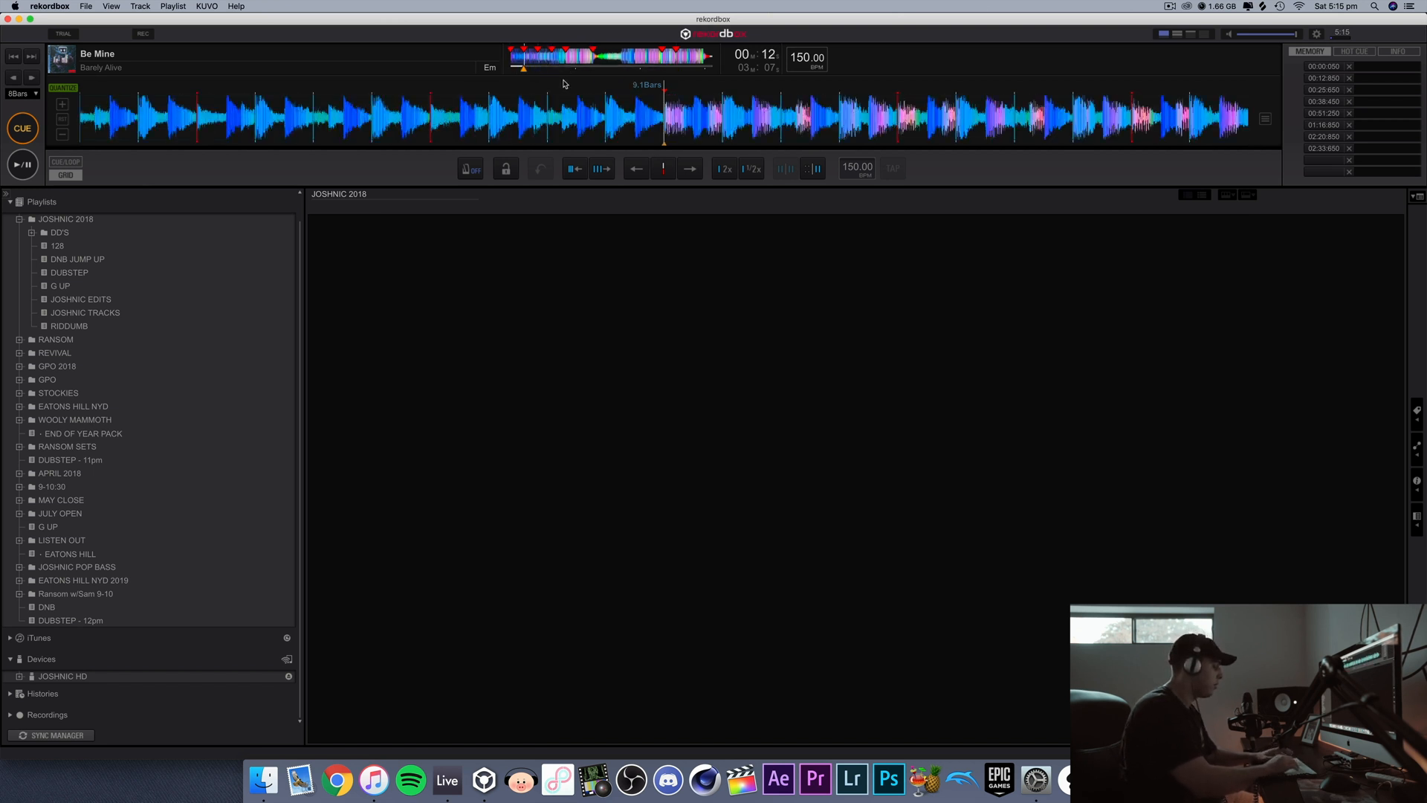
{"action": "key", "text": "Right"}
{"action": "key", "text": "Right"}
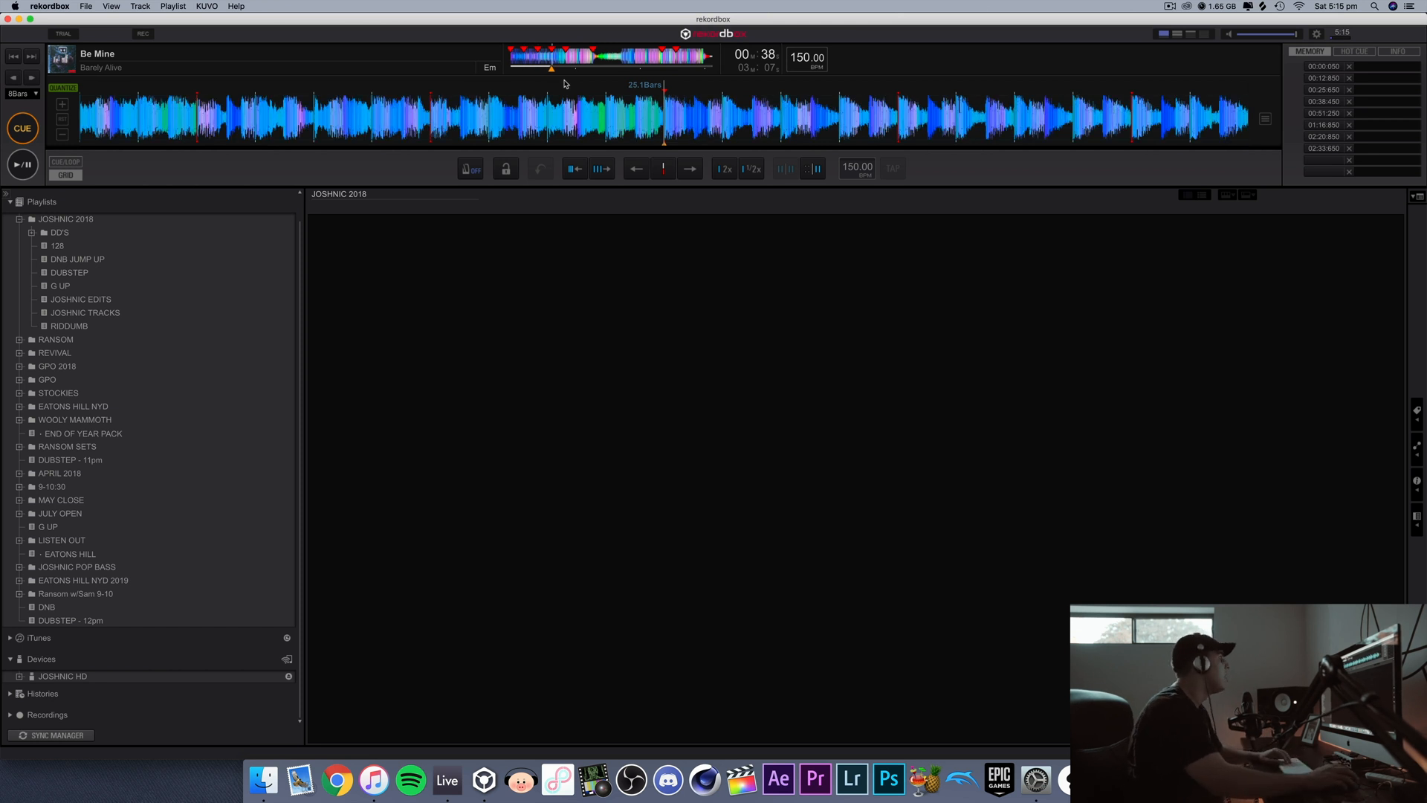
{"action": "key", "text": "Left"}
{"action": "key", "text": "Left"}
{"action": "key", "text": "Left"}
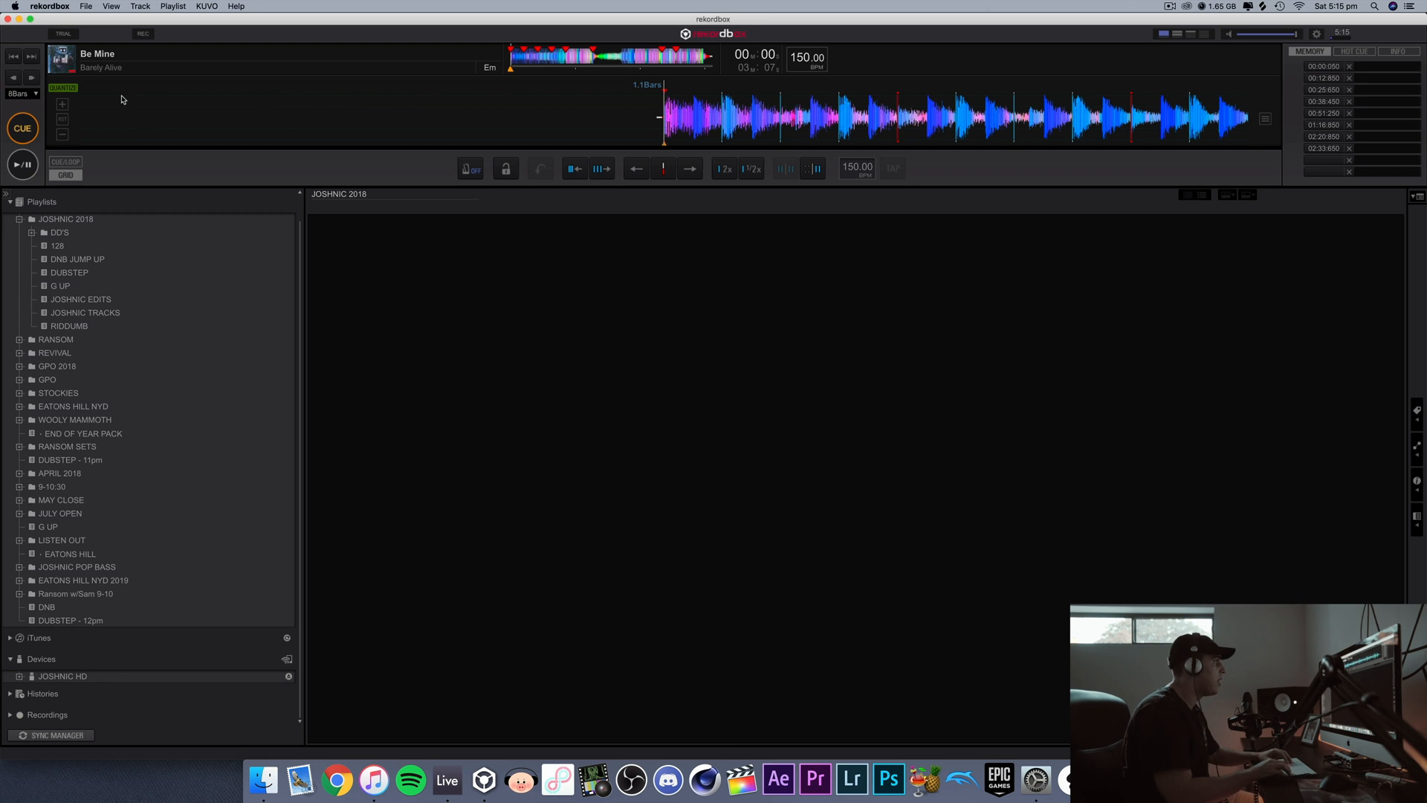
Step: Skip through "Be Mine" from the start to about 2:20 in 8-bar jumps to review its sections
{"action": "key", "text": "Right"}
{"action": "key", "text": "Right"}
{"action": "key", "text": "Right"}
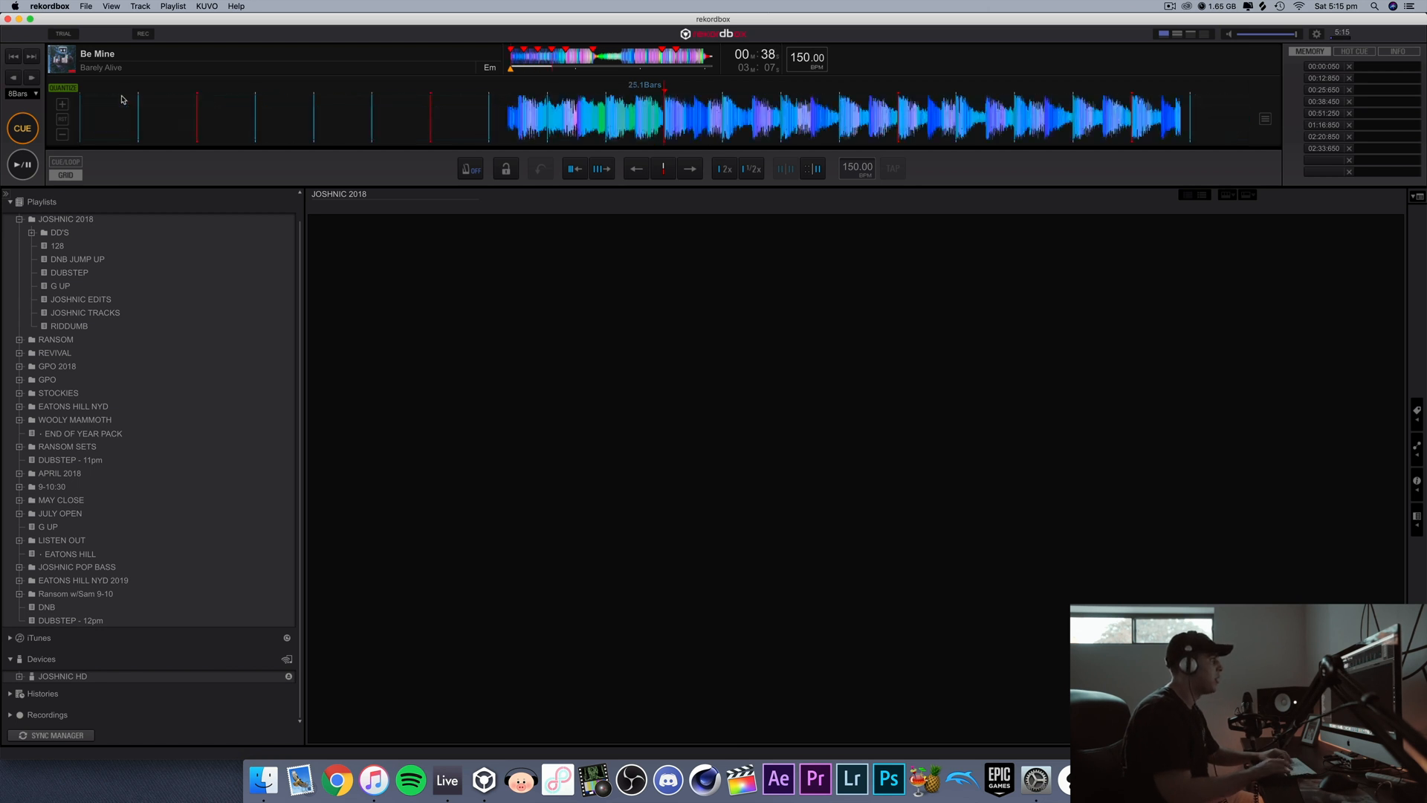
{"action": "key", "text": "Right"}
{"action": "key", "text": "Right"}
{"action": "key", "text": "Right"}
{"action": "key", "text": "Right"}
{"action": "key", "text": "Right"}
{"action": "key", "text": "Right"}
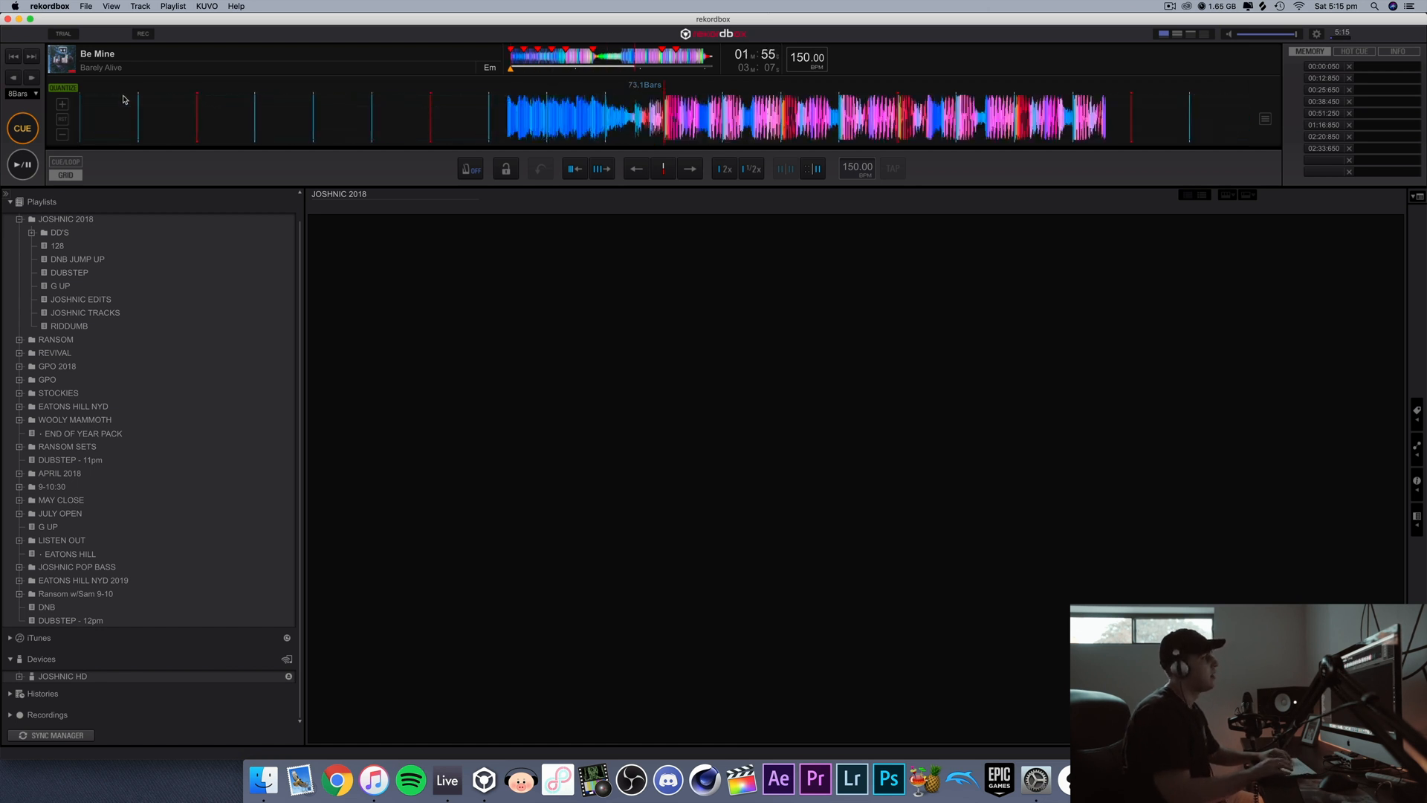
{"action": "key", "text": "Right"}
{"action": "key", "text": "Right"}
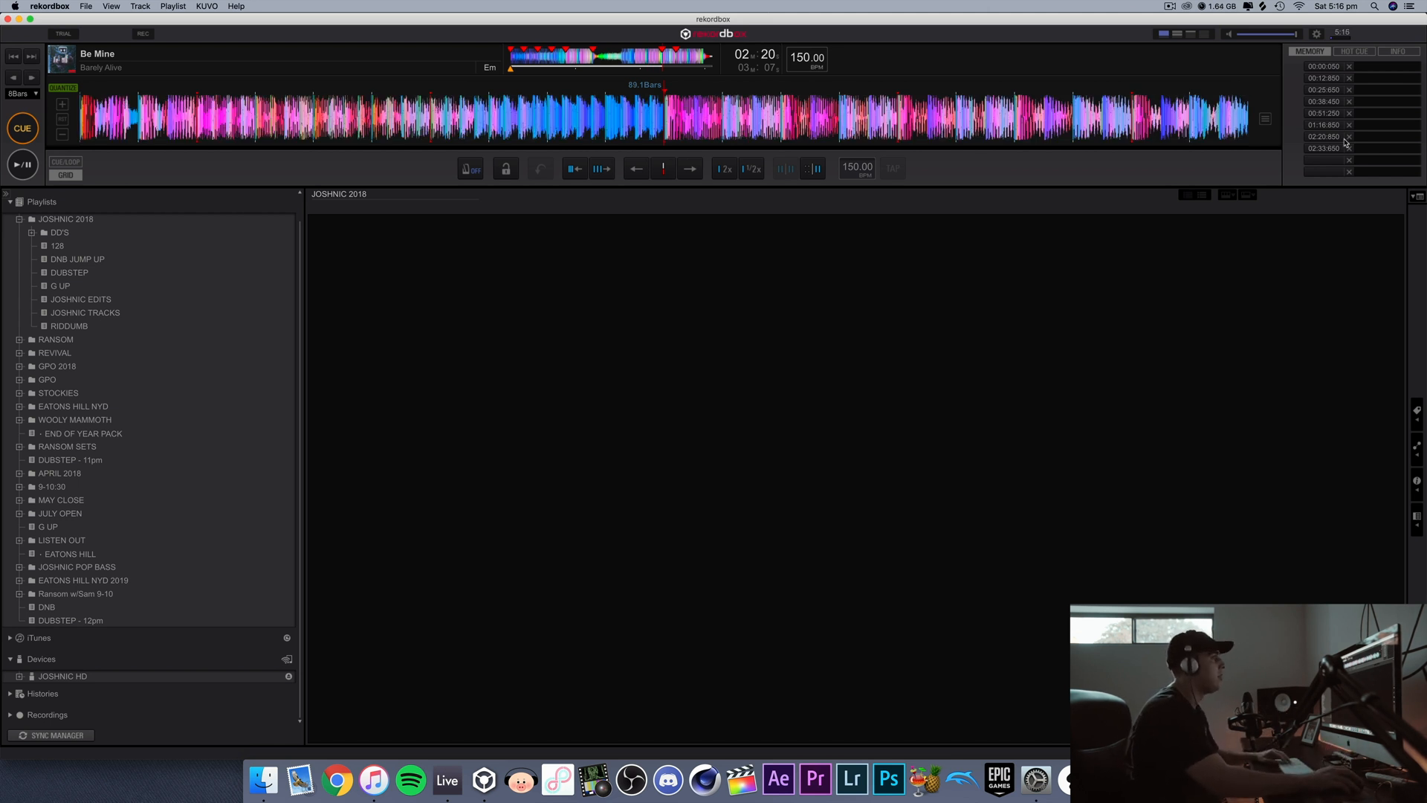
Step: Return to the start of "Be Mine" and delete all of its stored memory cues
{"action": "left_click", "coordinate": [520, 59]}
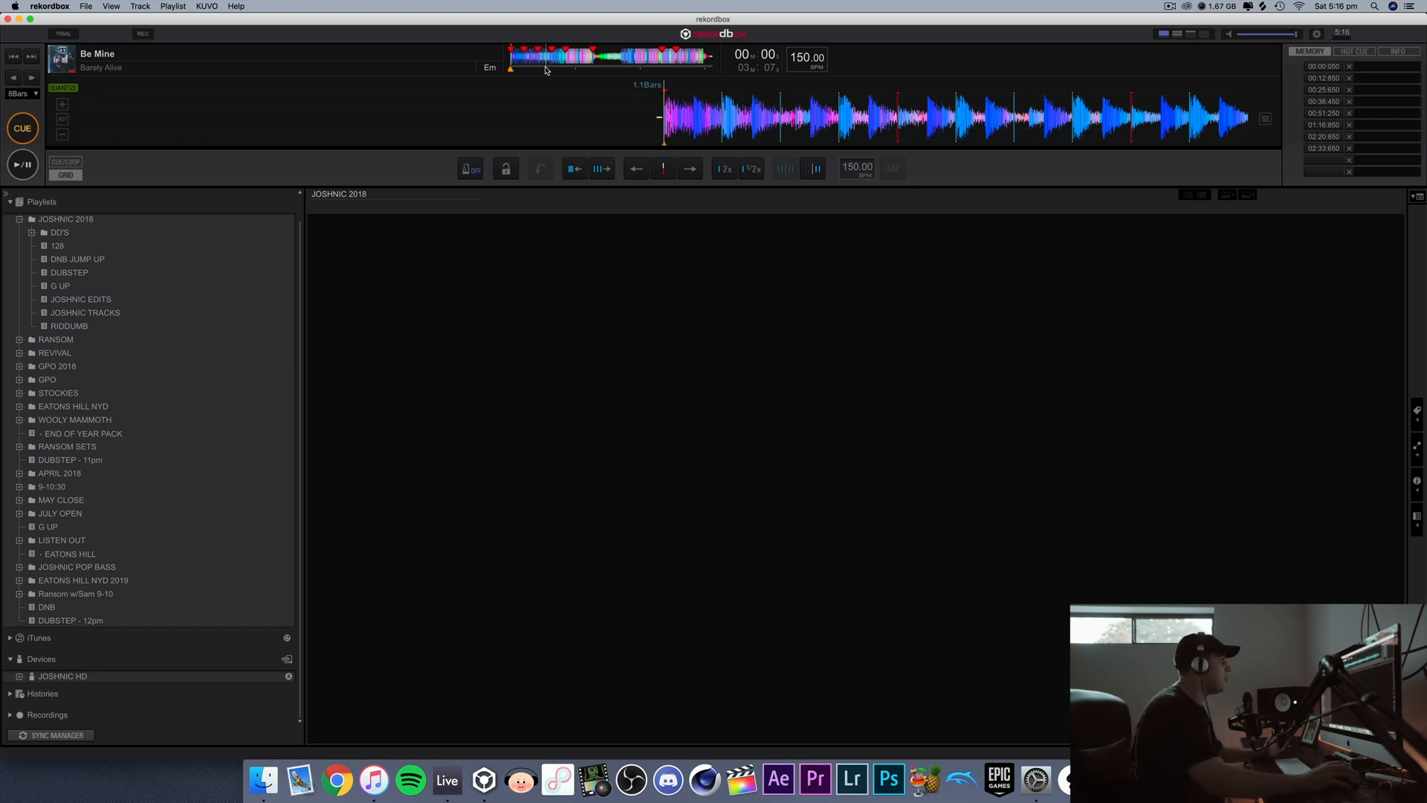
{"action": "left_click", "coordinate": [1350, 67]}
{"action": "left_click", "coordinate": [1350, 67]}
{"action": "left_click", "coordinate": [1349, 66]}
{"action": "left_click", "coordinate": [1350, 67]}
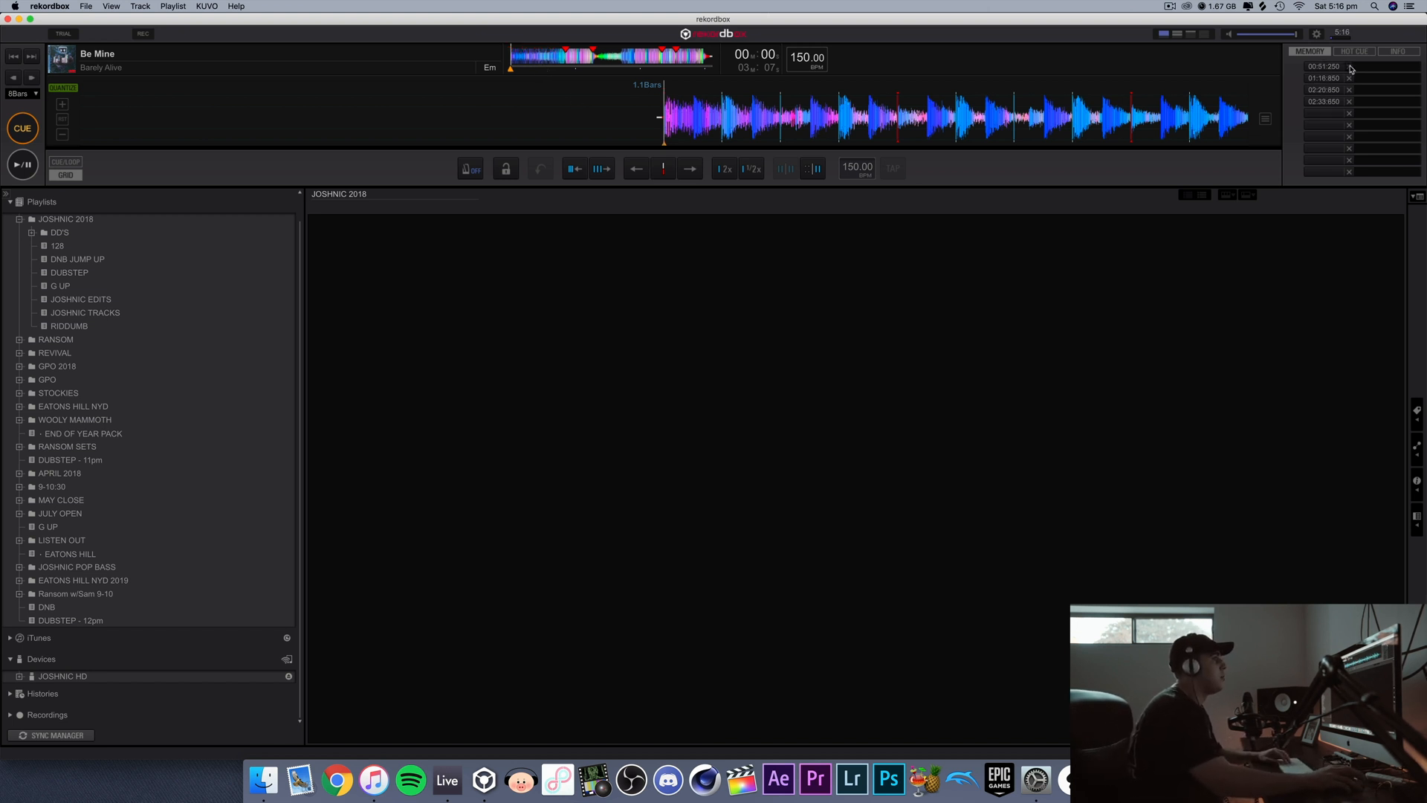
{"action": "left_click", "coordinate": [1350, 66]}
{"action": "left_click", "coordinate": [1350, 67]}
{"action": "left_click", "coordinate": [1349, 67]}
{"action": "left_click", "coordinate": [1349, 67]}
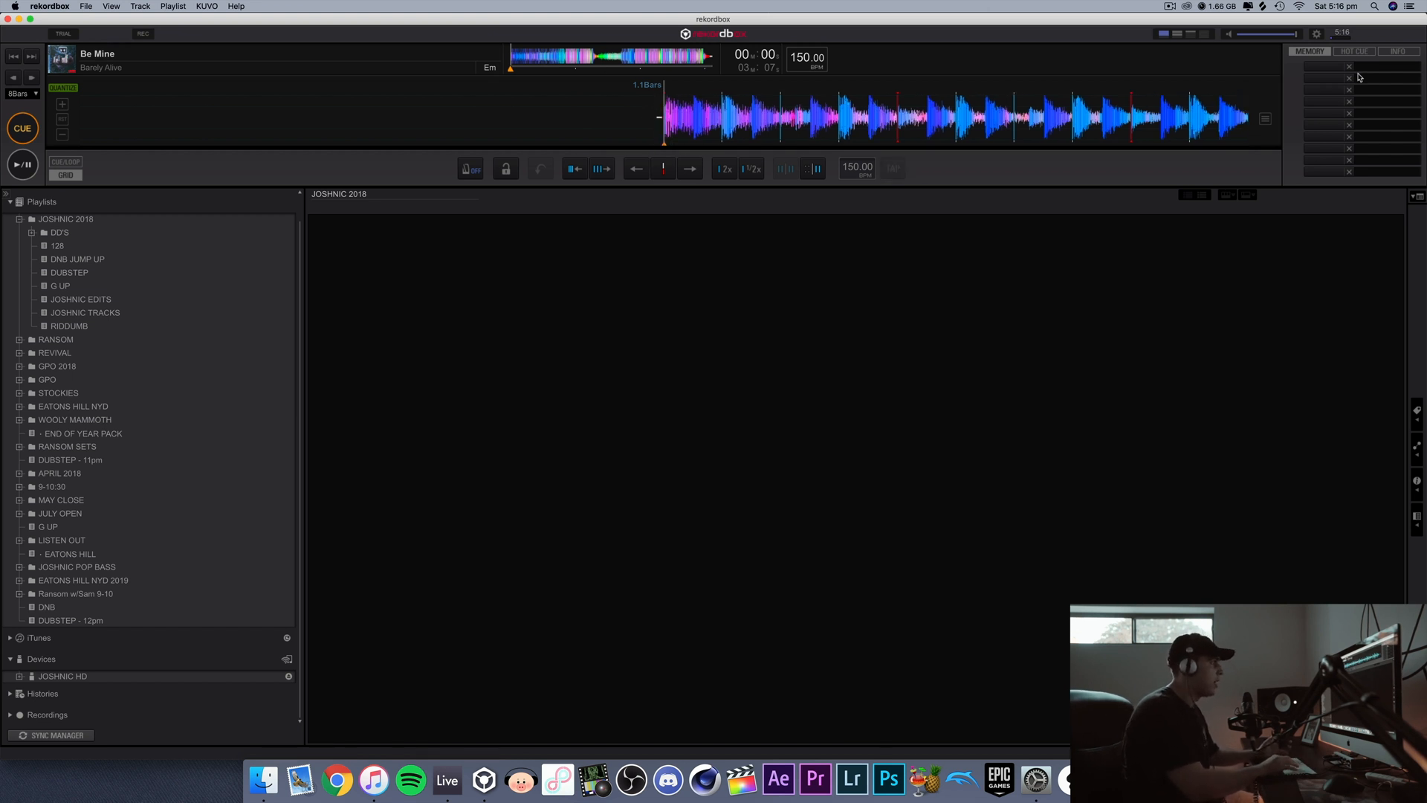
Step: Store a memory cue at the very start of the track and briefly play from it
{"action": "key", "text": "m"}
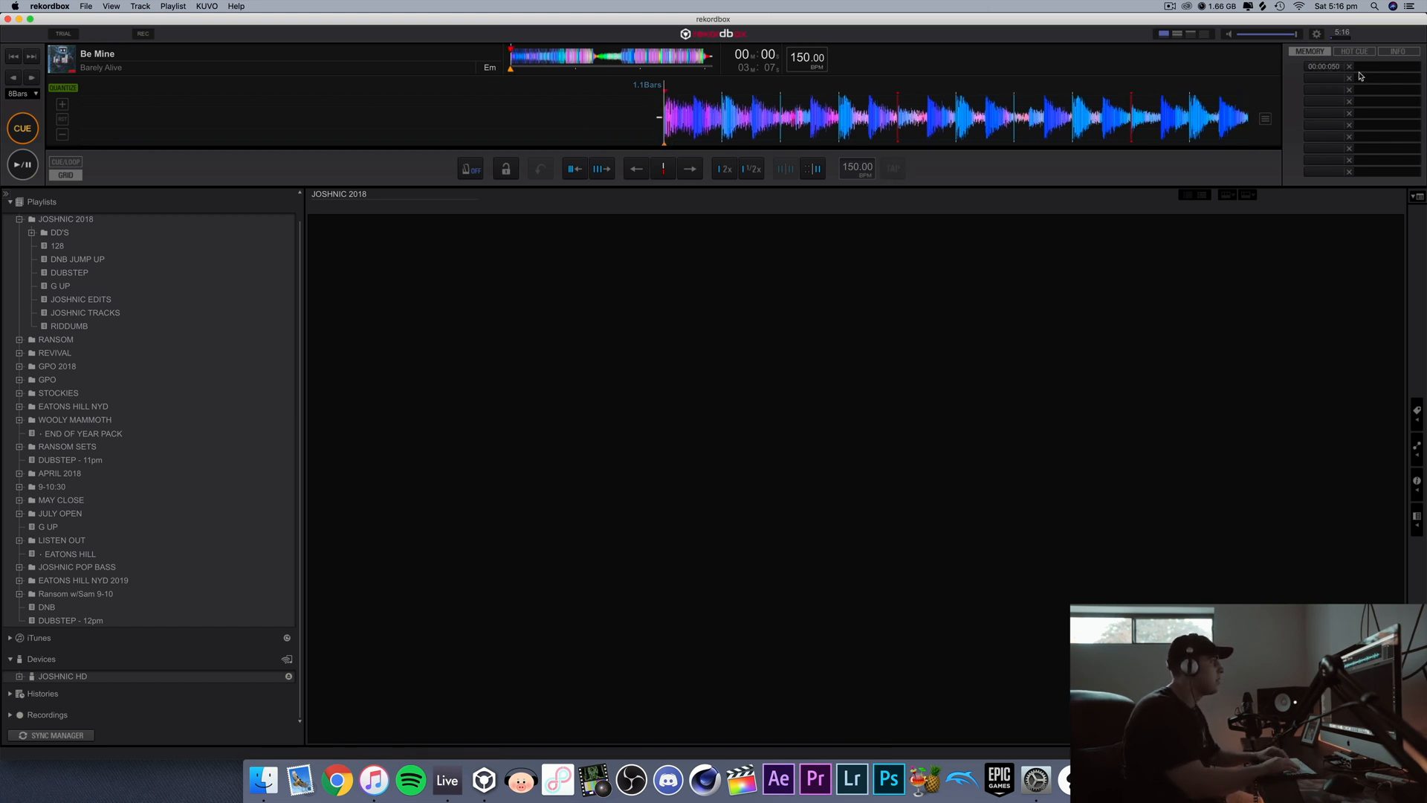
{"action": "key", "text": "space"}
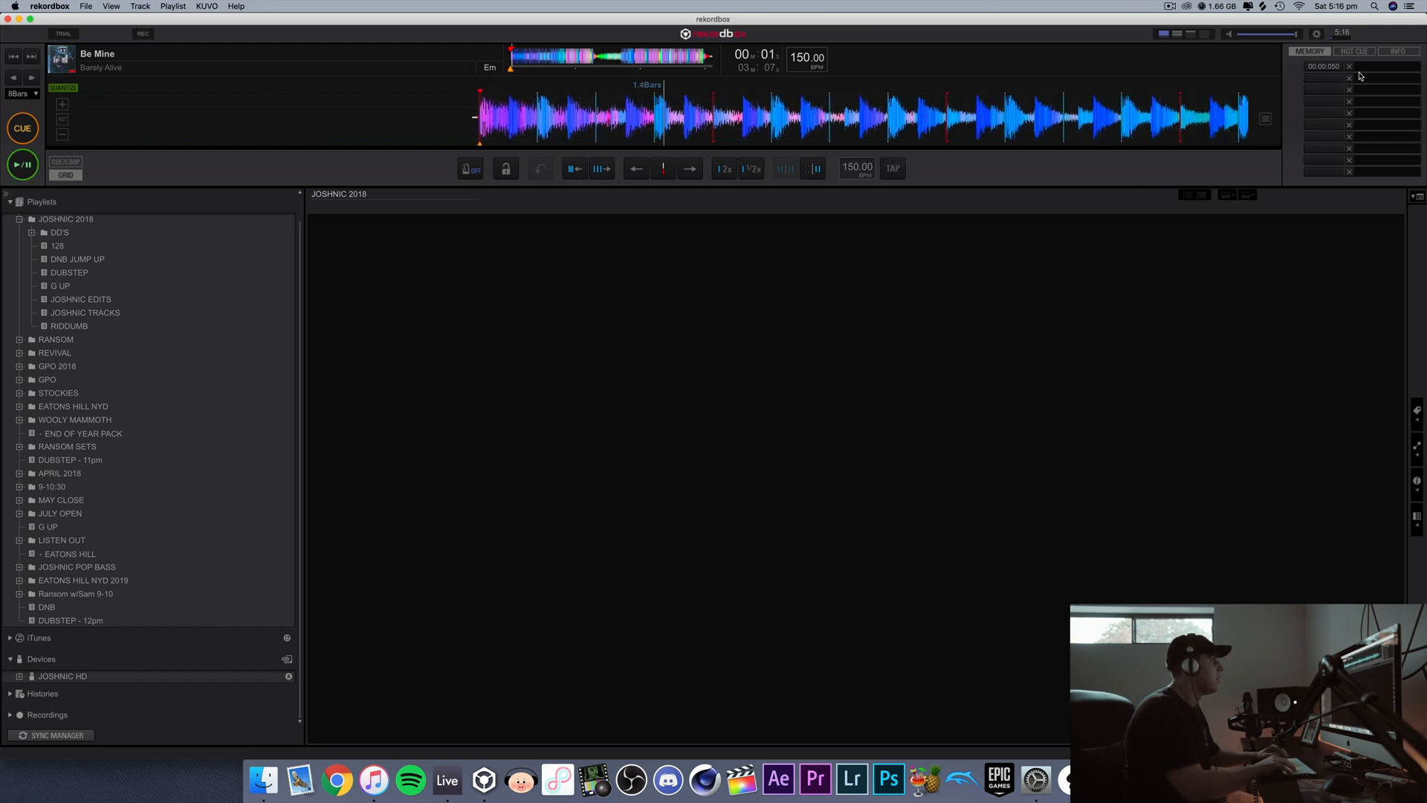
{"action": "key", "text": "c"}
Step: Store memory cues at 0:12, 0:25, 0:38 and 0:51, advancing in 8-bar jumps
{"action": "key", "text": "Right"}
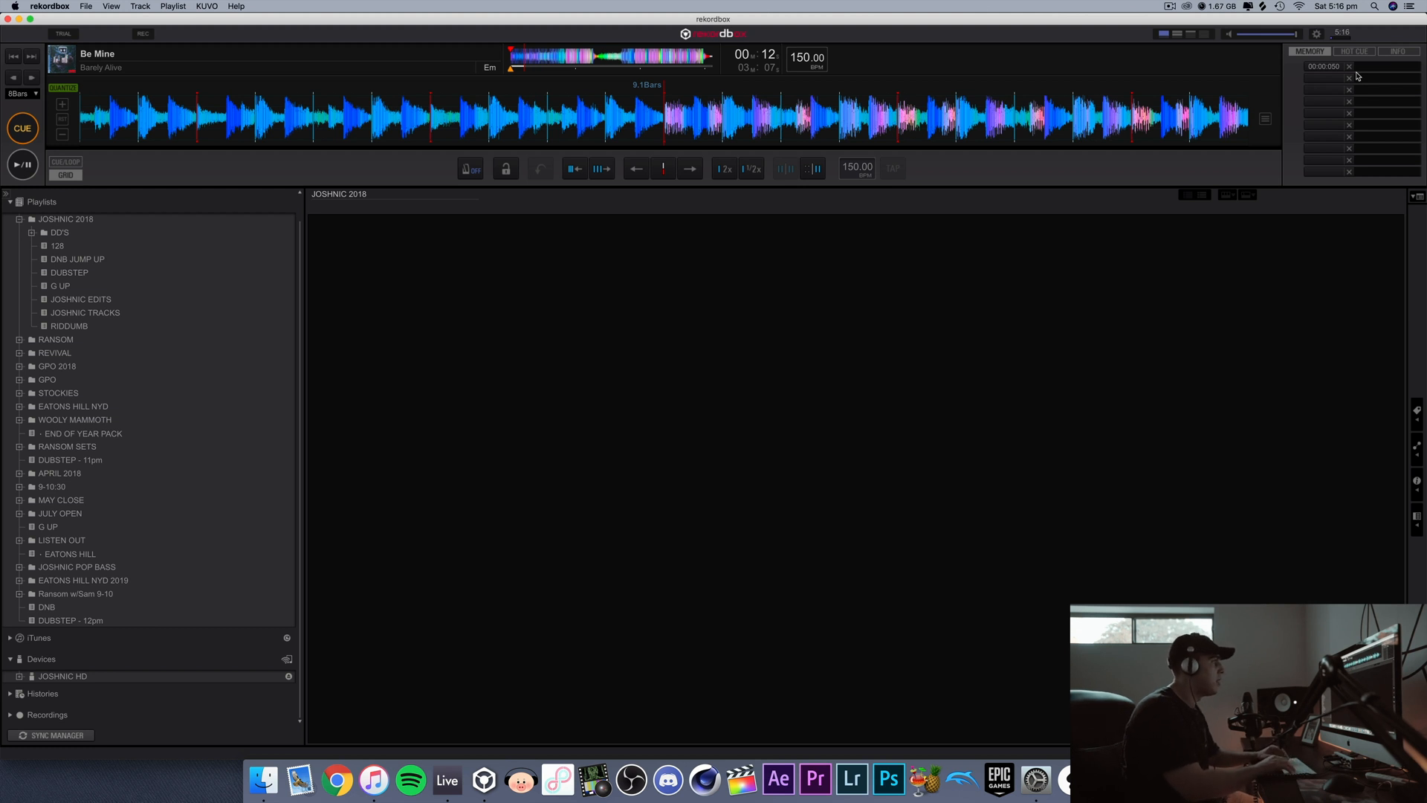
{"action": "key", "text": "m"}
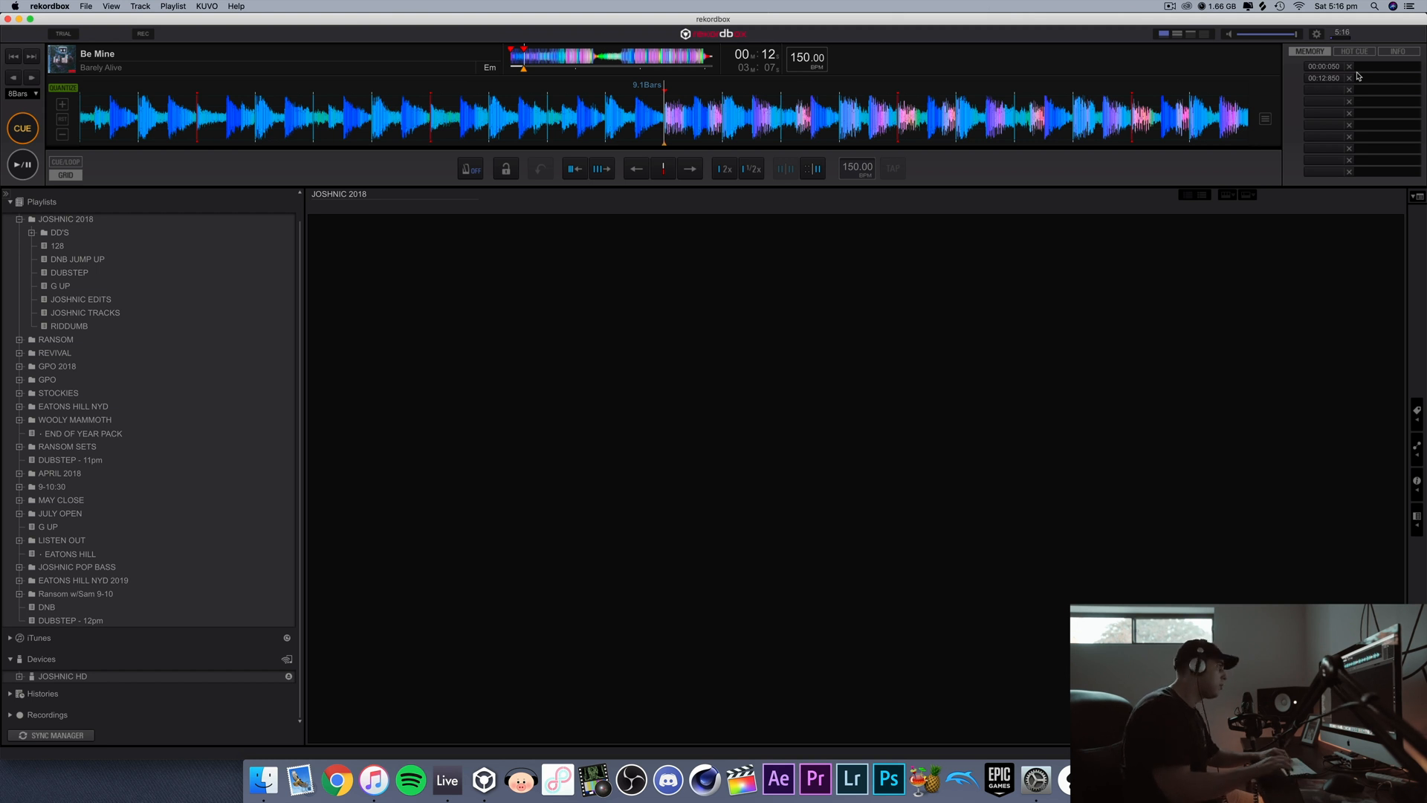
{"action": "key", "text": "Right"}
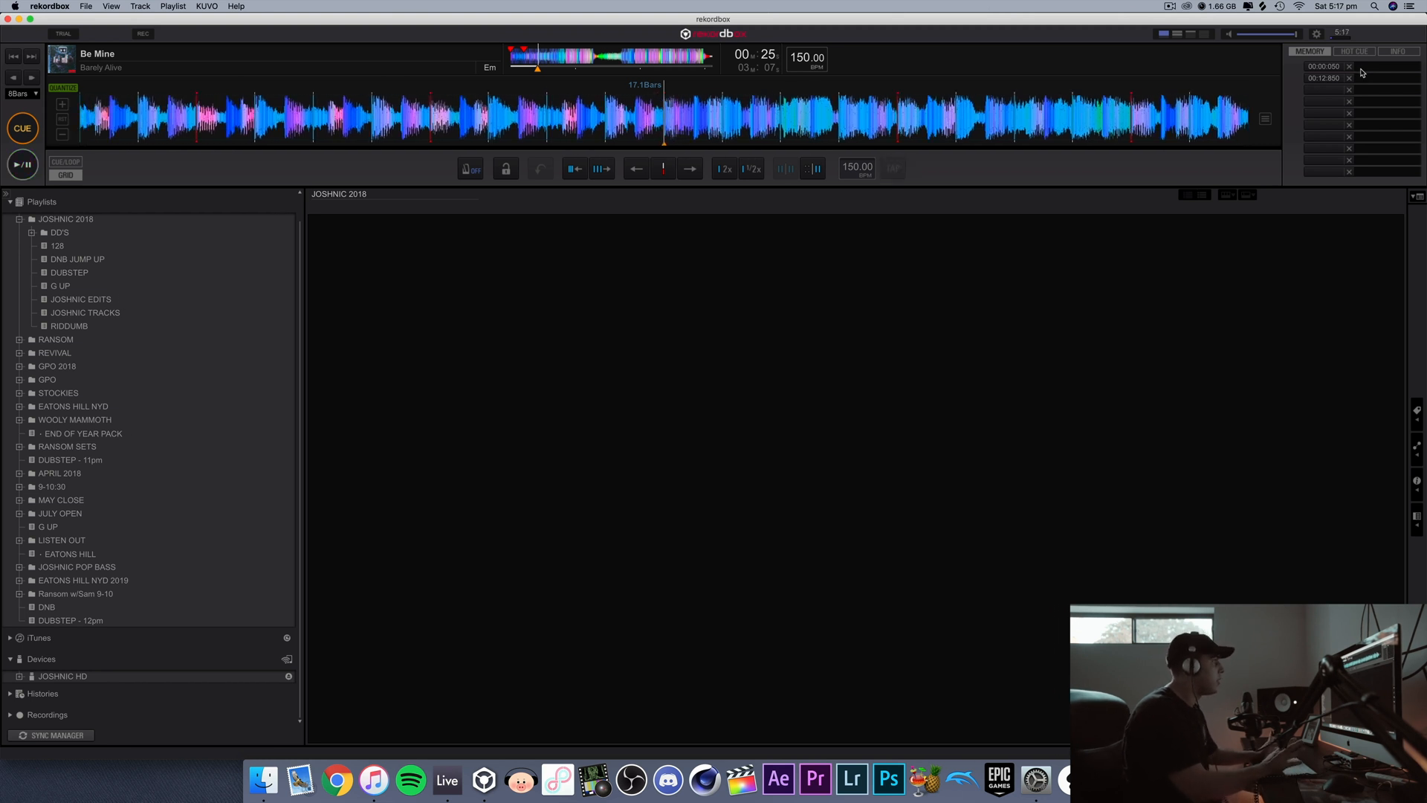
{"action": "key", "text": "m"}
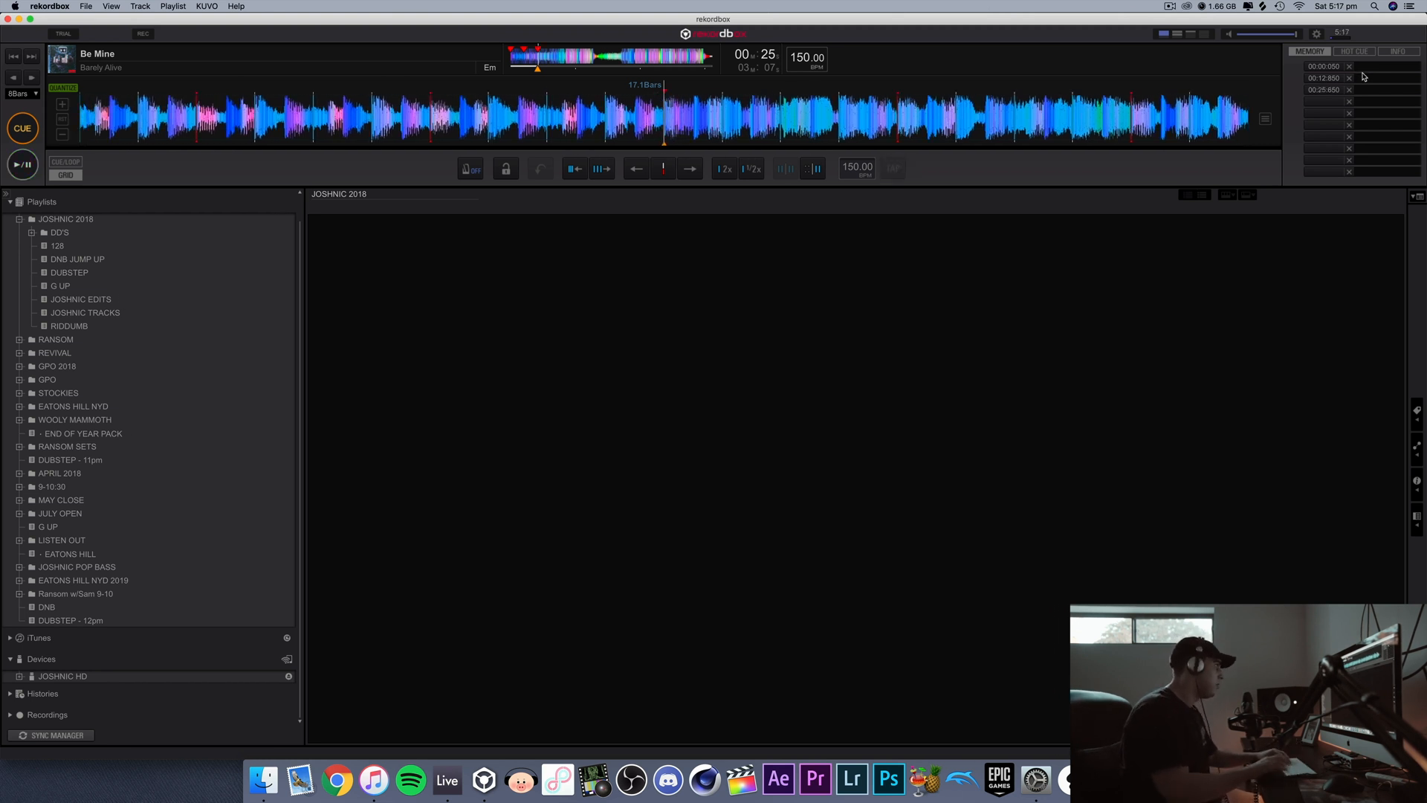
{"action": "key", "text": "Right"}
{"action": "key", "text": "m"}
{"action": "key", "text": "Right"}
{"action": "key", "text": "m"}
Step: Store memory cues at 1:16, 1:42, 1:55, 2:20 and 2:33, jumping forward in 8-bar multiples
{"action": "key", "text": "Right"}
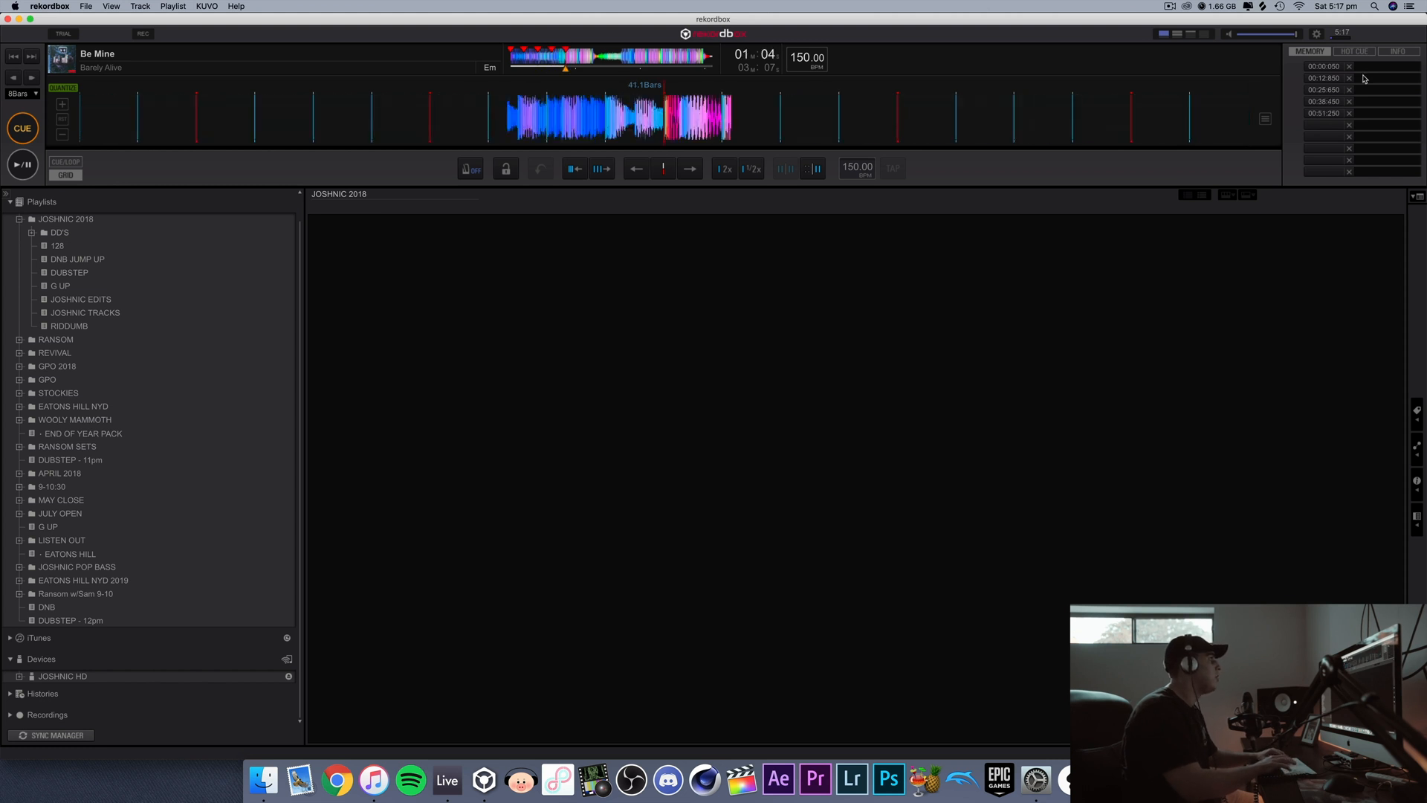
{"action": "key", "text": "Right"}
{"action": "key", "text": "m"}
{"action": "key", "text": "Right"}
{"action": "key", "text": "Right"}
{"action": "key", "text": "m"}
{"action": "key", "text": "Right"}
{"action": "key", "text": "m"}
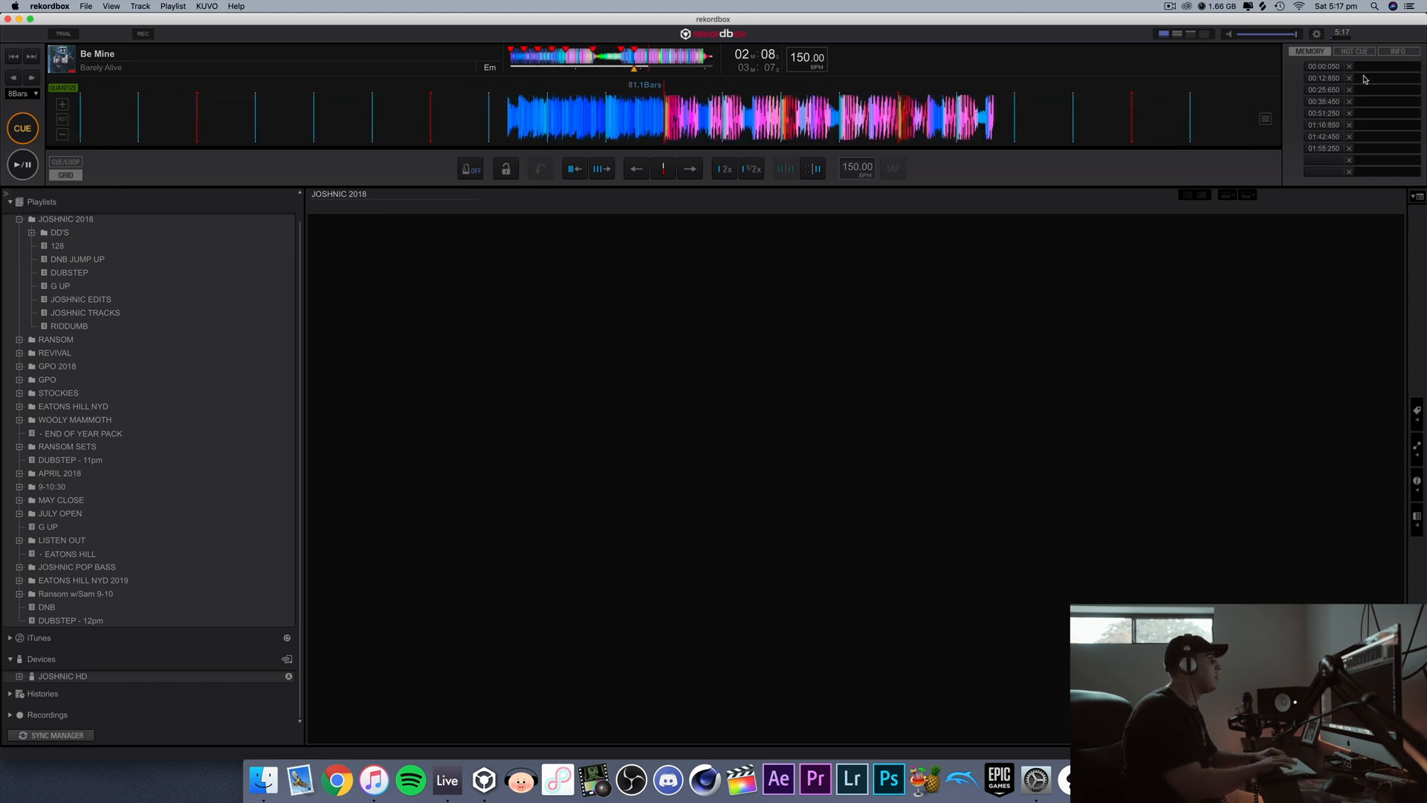
{"action": "key", "text": "Right"}
{"action": "key", "text": "Right"}
{"action": "key", "text": "m"}
{"action": "key", "text": "Right"}
{"action": "key", "text": "m"}
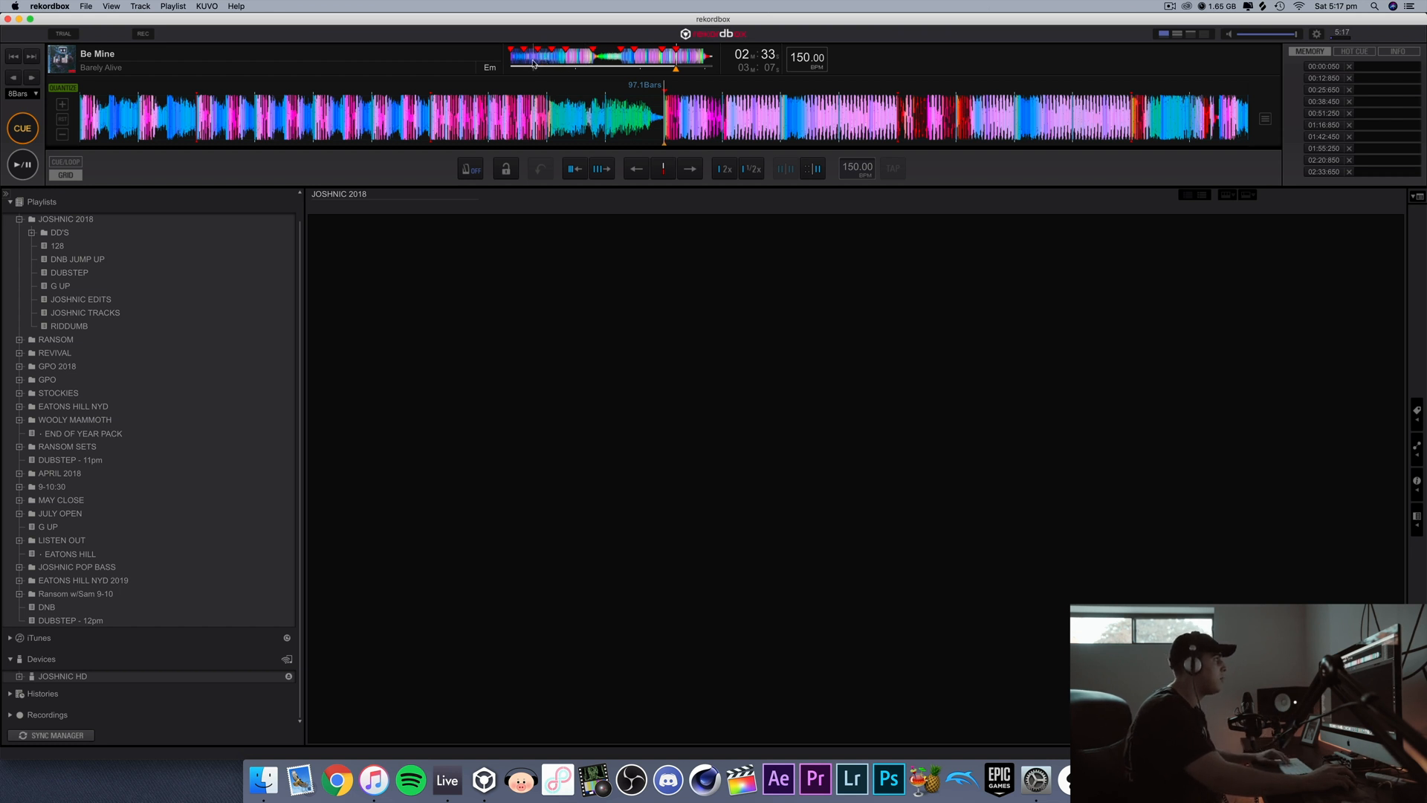
Step: Delete every memory cue except the one at the start of the track
{"action": "left_click", "coordinate": [1349, 78]}
{"action": "left_click", "coordinate": [1349, 78]}
{"action": "left_click", "coordinate": [1350, 78]}
{"action": "left_click", "coordinate": [1349, 78]}
{"action": "left_click", "coordinate": [1350, 78]}
{"action": "left_click", "coordinate": [1350, 78]}
{"action": "left_click", "coordinate": [1350, 79]}
{"action": "double_click", "coordinate": [1350, 78]}
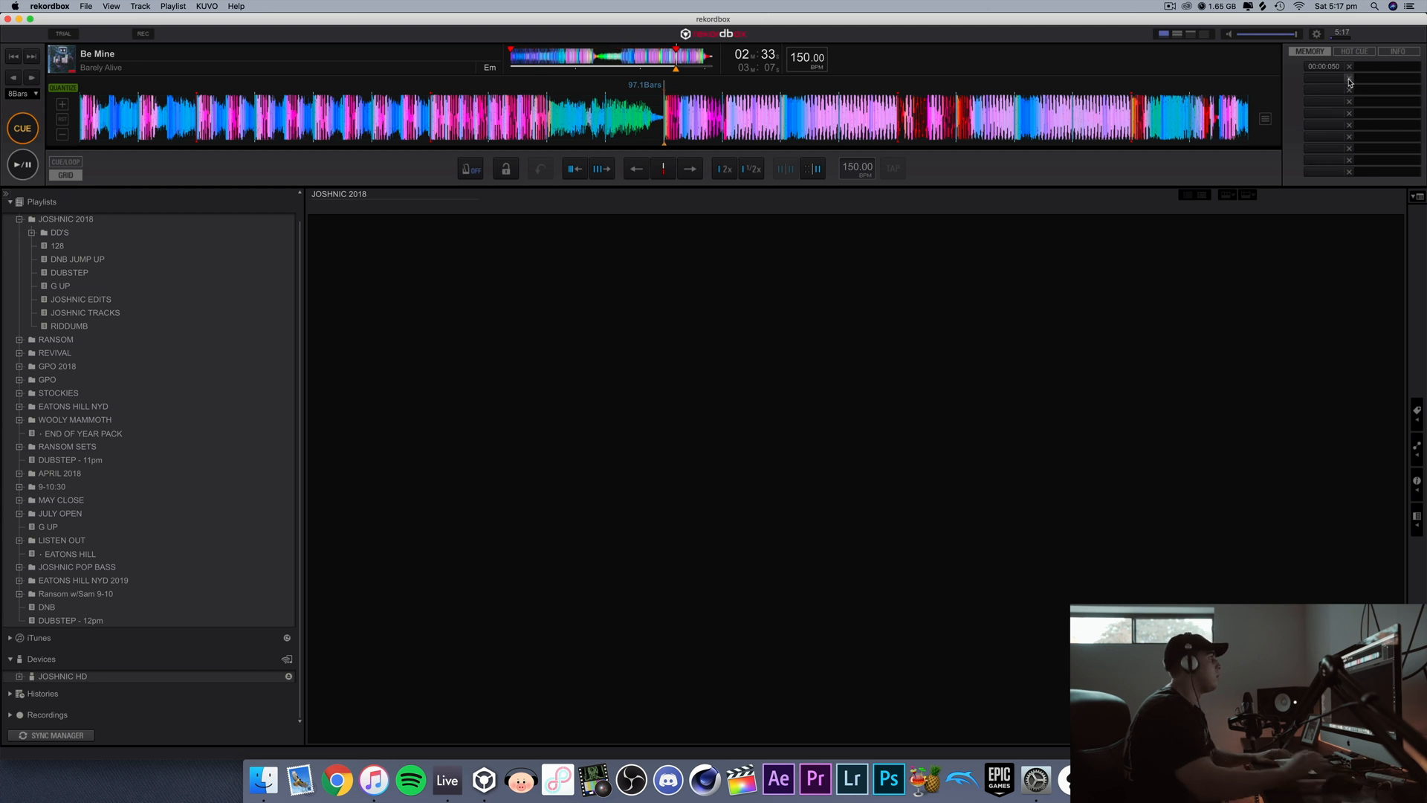
Step: Starting from the beginning of the track, store memory cues at 0:25, 0:38 and 0:51
{"action": "key", "text": "Home"}
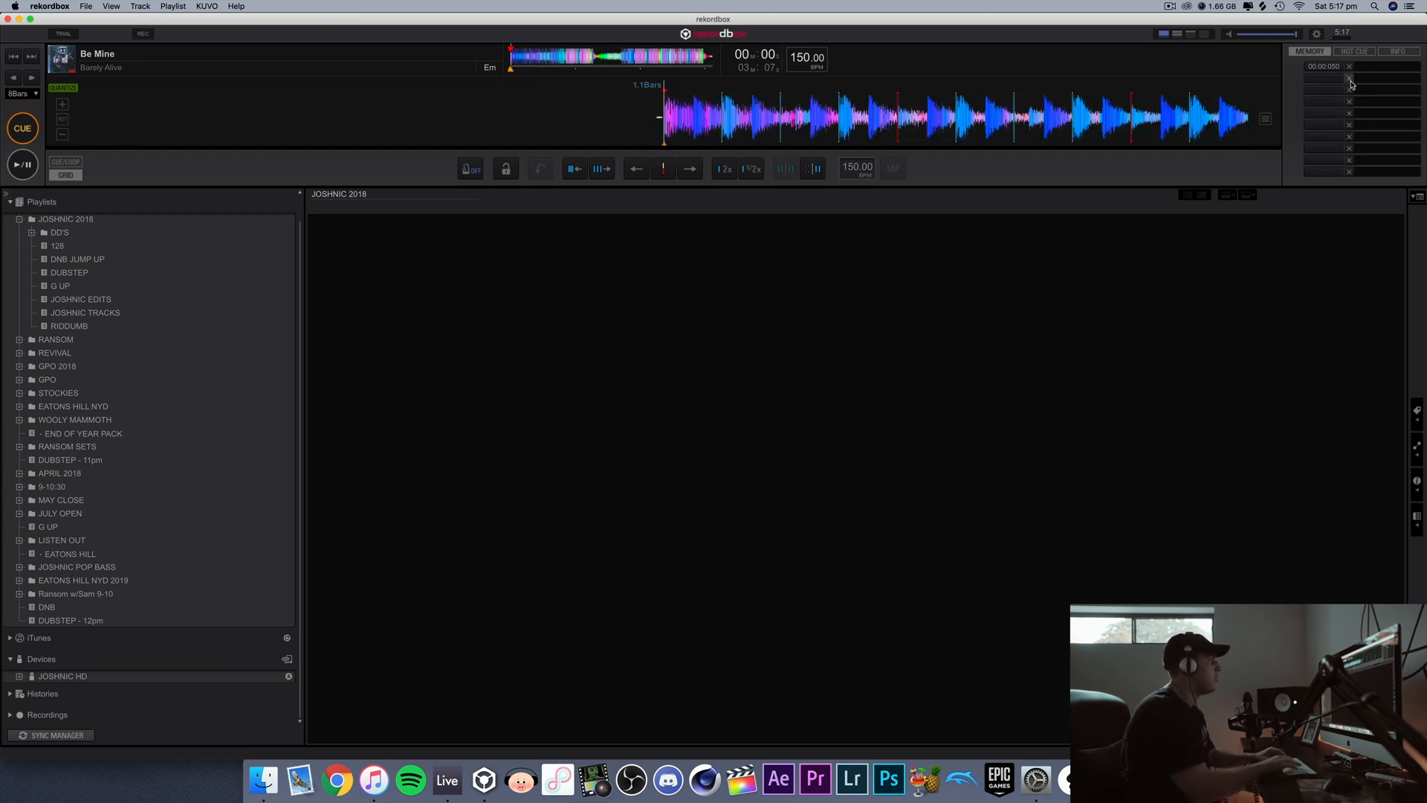
{"action": "key", "text": "Right"}
{"action": "key", "text": "Right"}
{"action": "key", "text": "m"}
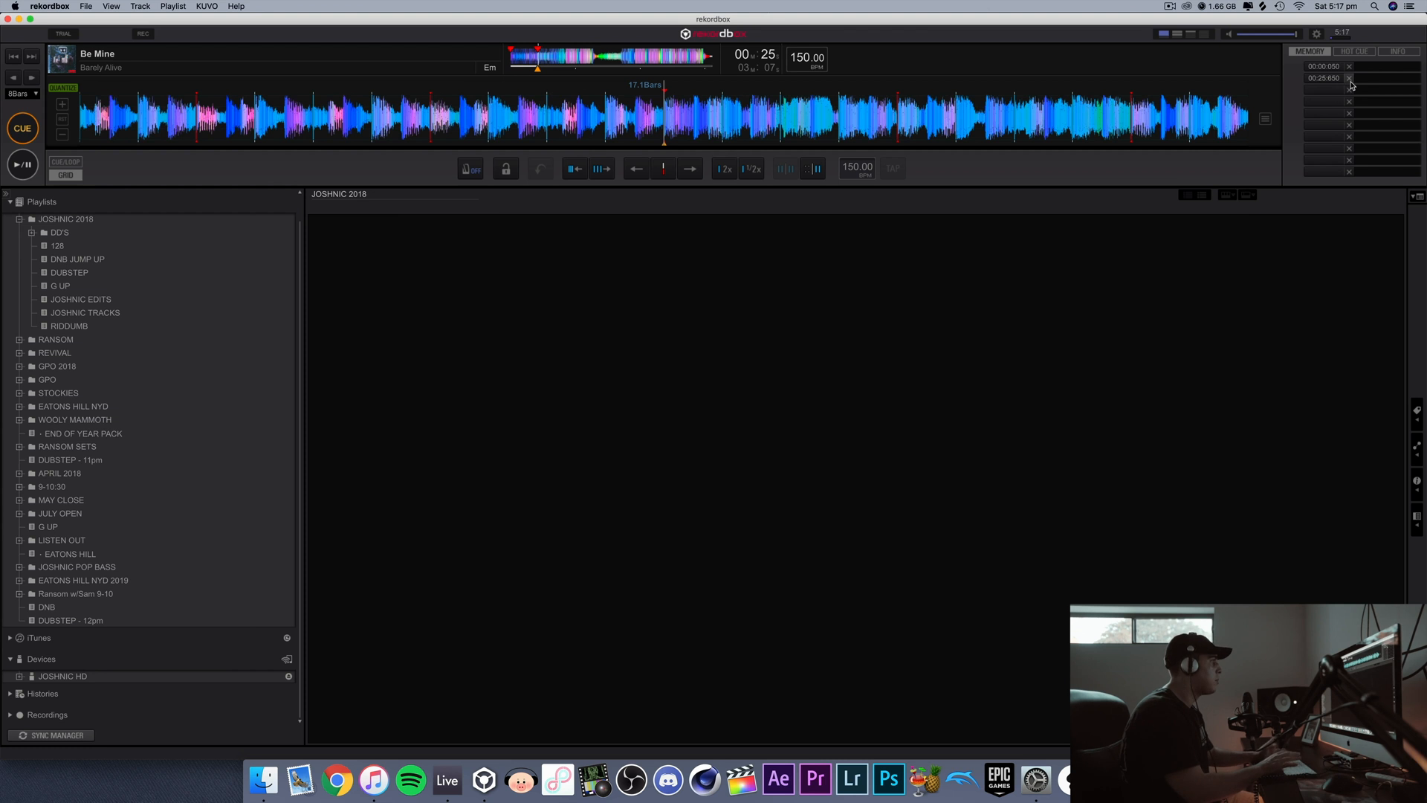
{"action": "key", "text": "Right"}
{"action": "key", "text": "m"}
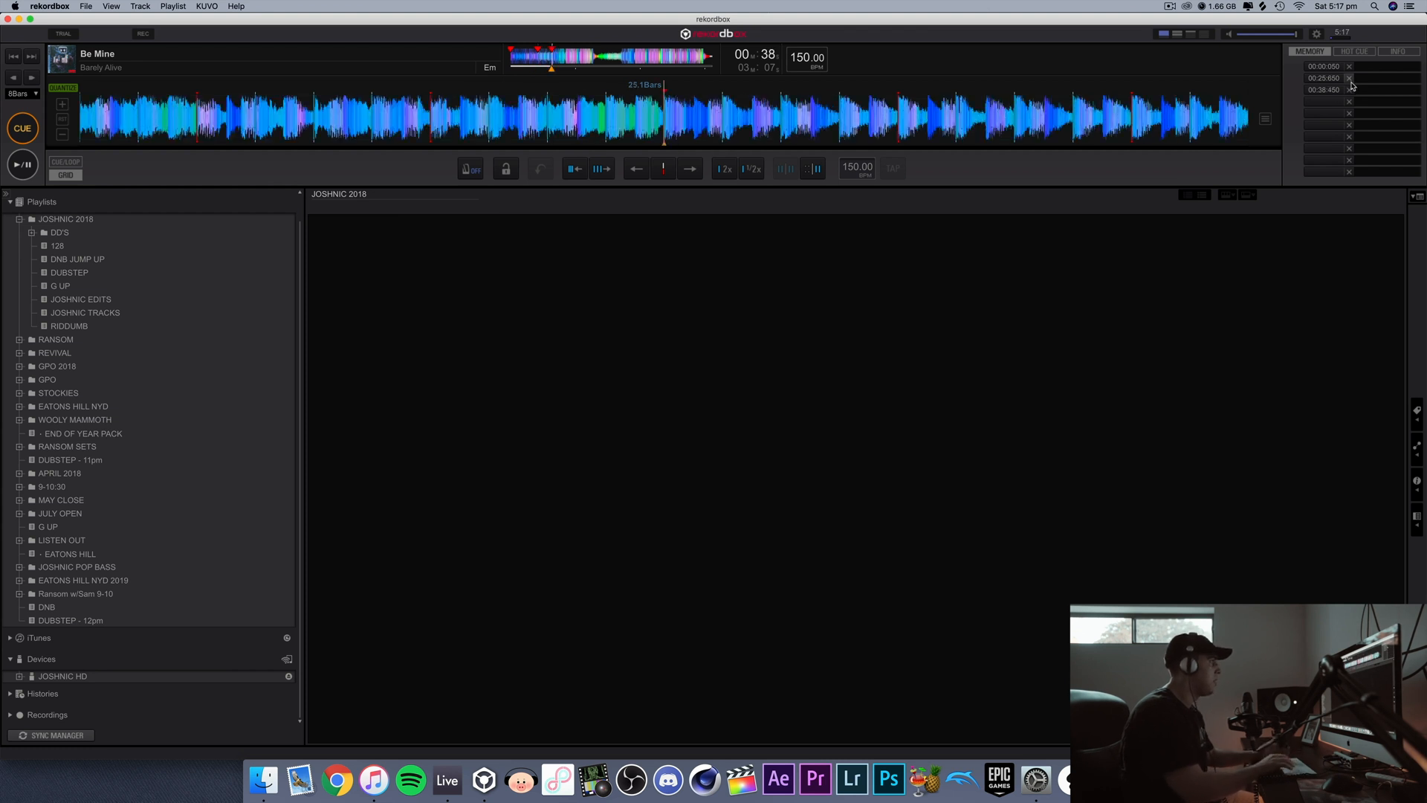
{"action": "key", "text": "Right"}
{"action": "key", "text": "m"}
Step: Store memory cues at 1:16, 1:42 and 1:55 using 8-bar jumps
{"action": "key", "text": "Right"}
{"action": "key", "text": "Right"}
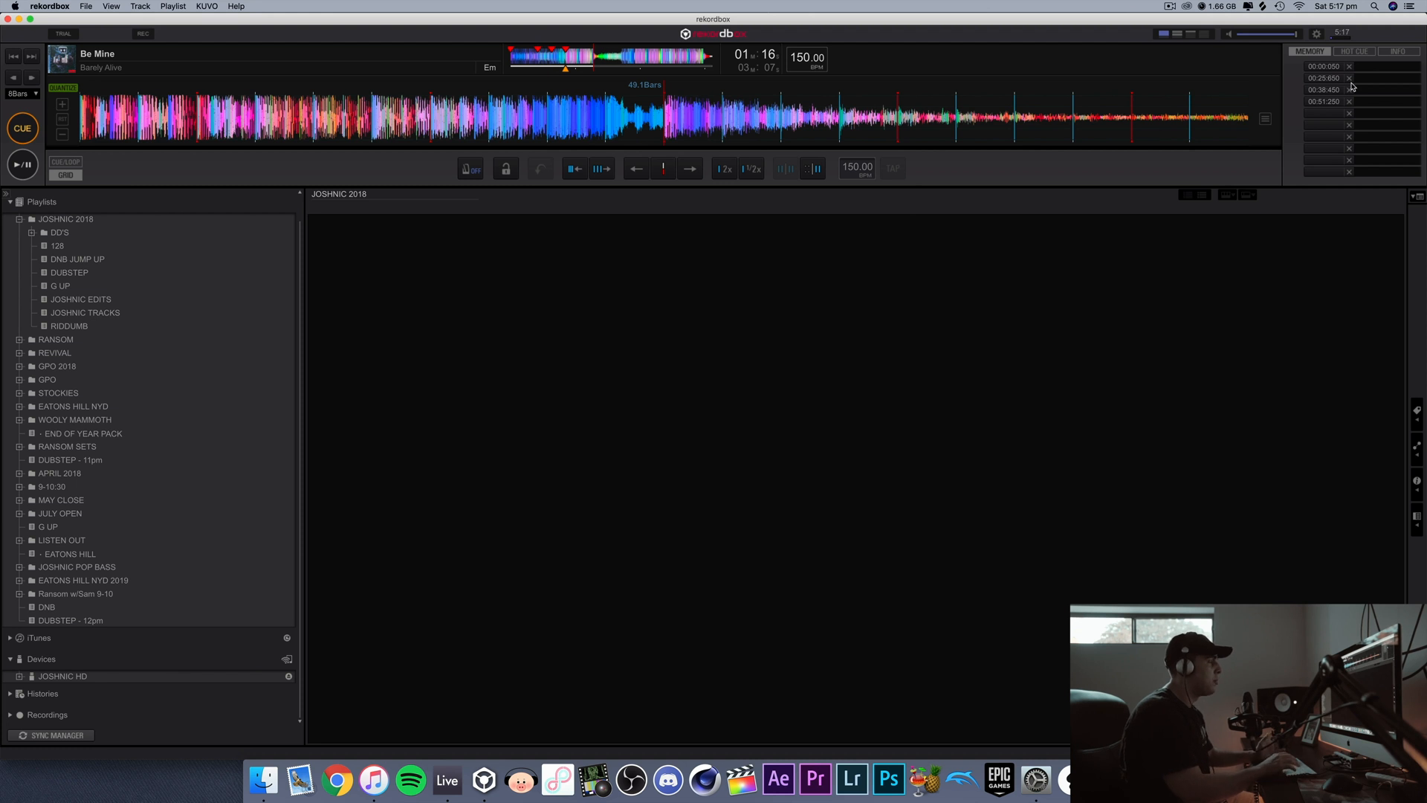
{"action": "key", "text": "m"}
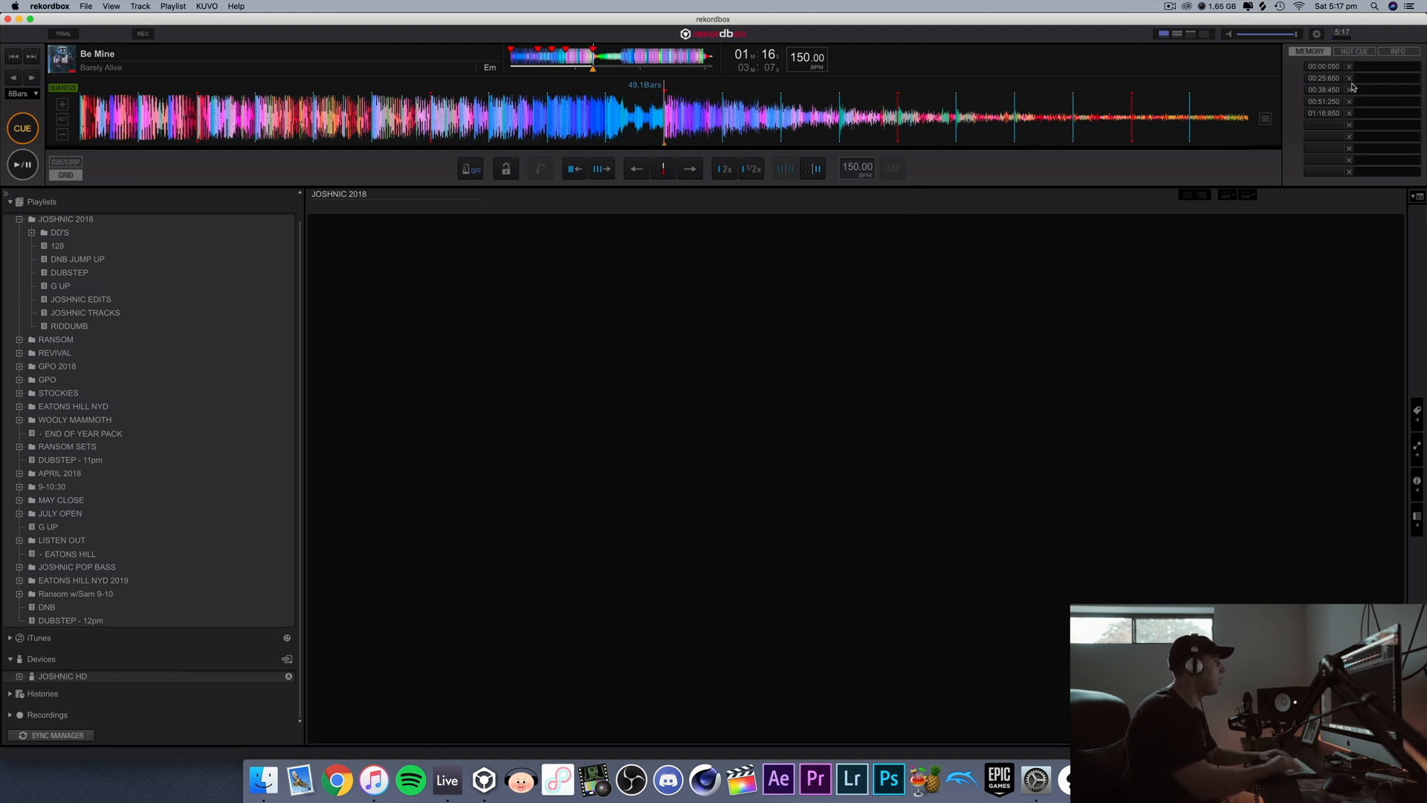
{"action": "key", "text": "Right"}
{"action": "key", "text": "Right"}
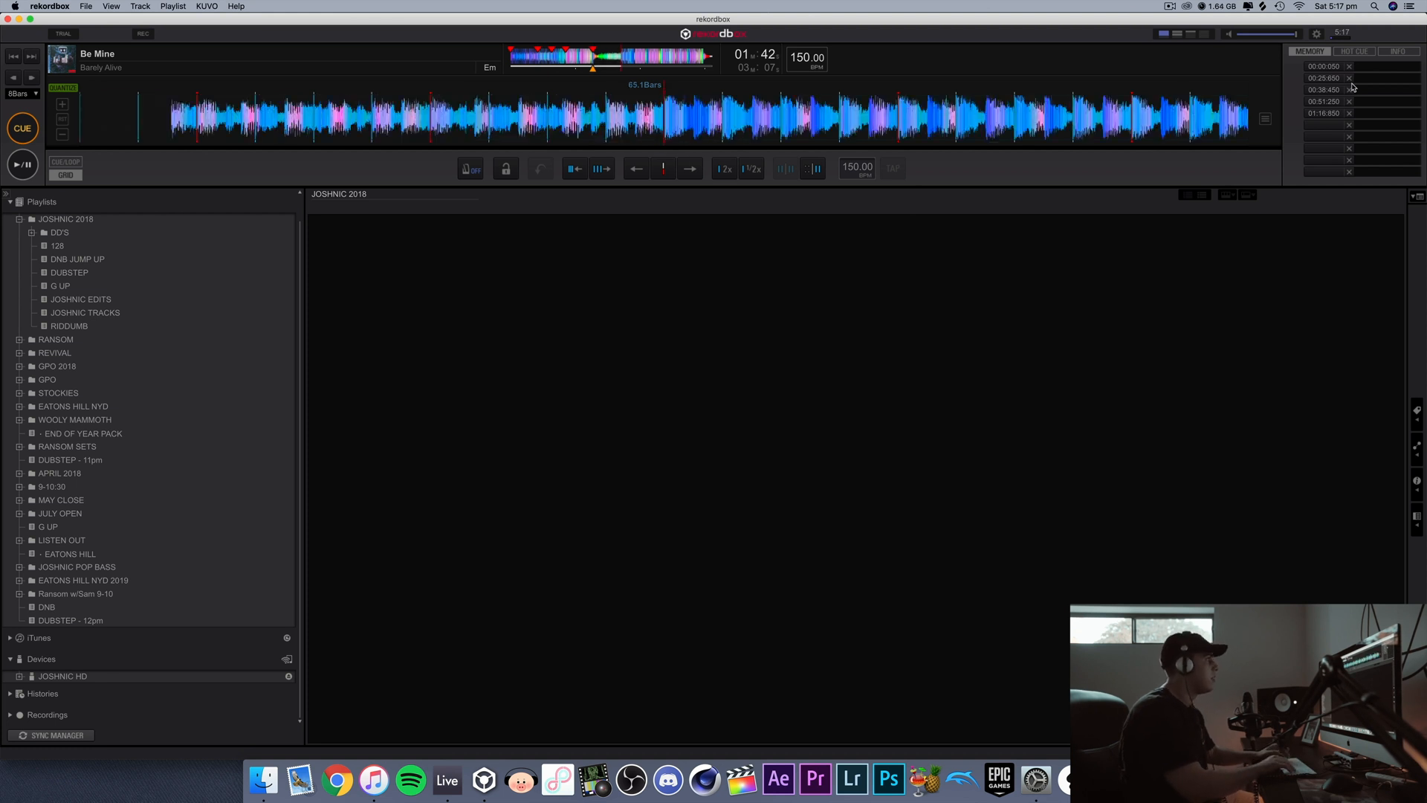
{"action": "key", "text": "m"}
{"action": "key", "text": "Right"}
{"action": "key", "text": "m"}
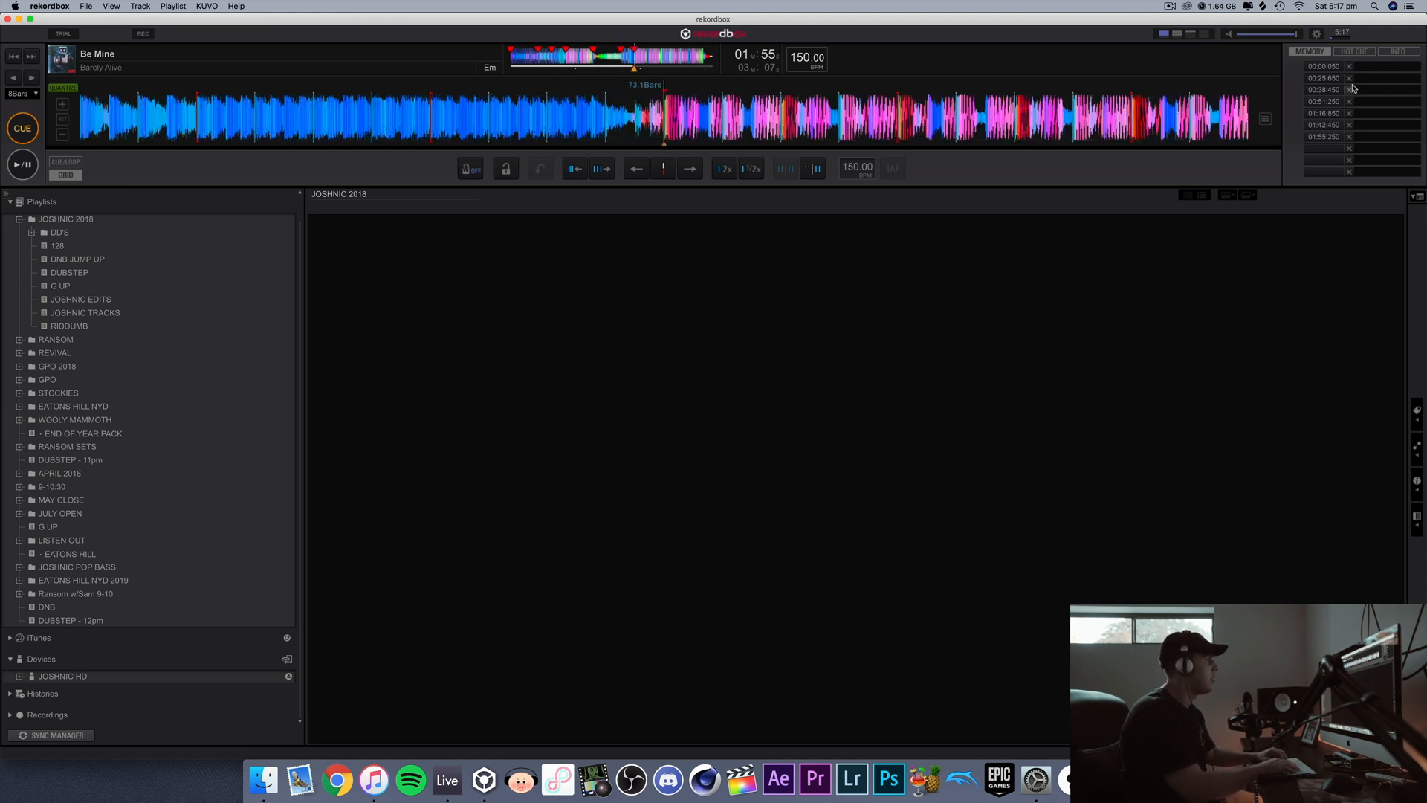
Step: Store memory cues at 2:20 and 2:33, briefly playing from each position to check it
{"action": "key", "text": "Right"}
{"action": "key", "text": "Right"}
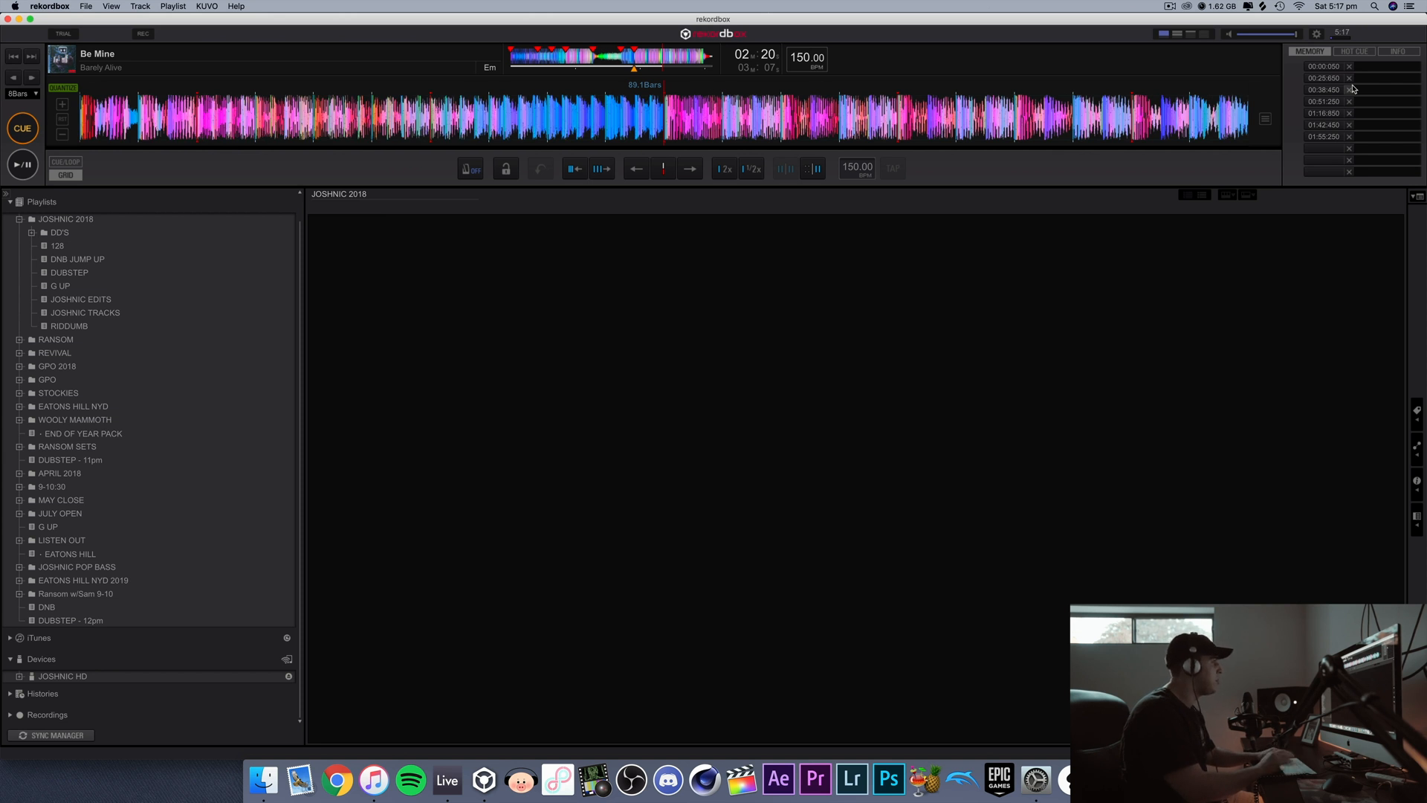
{"action": "key", "text": "space"}
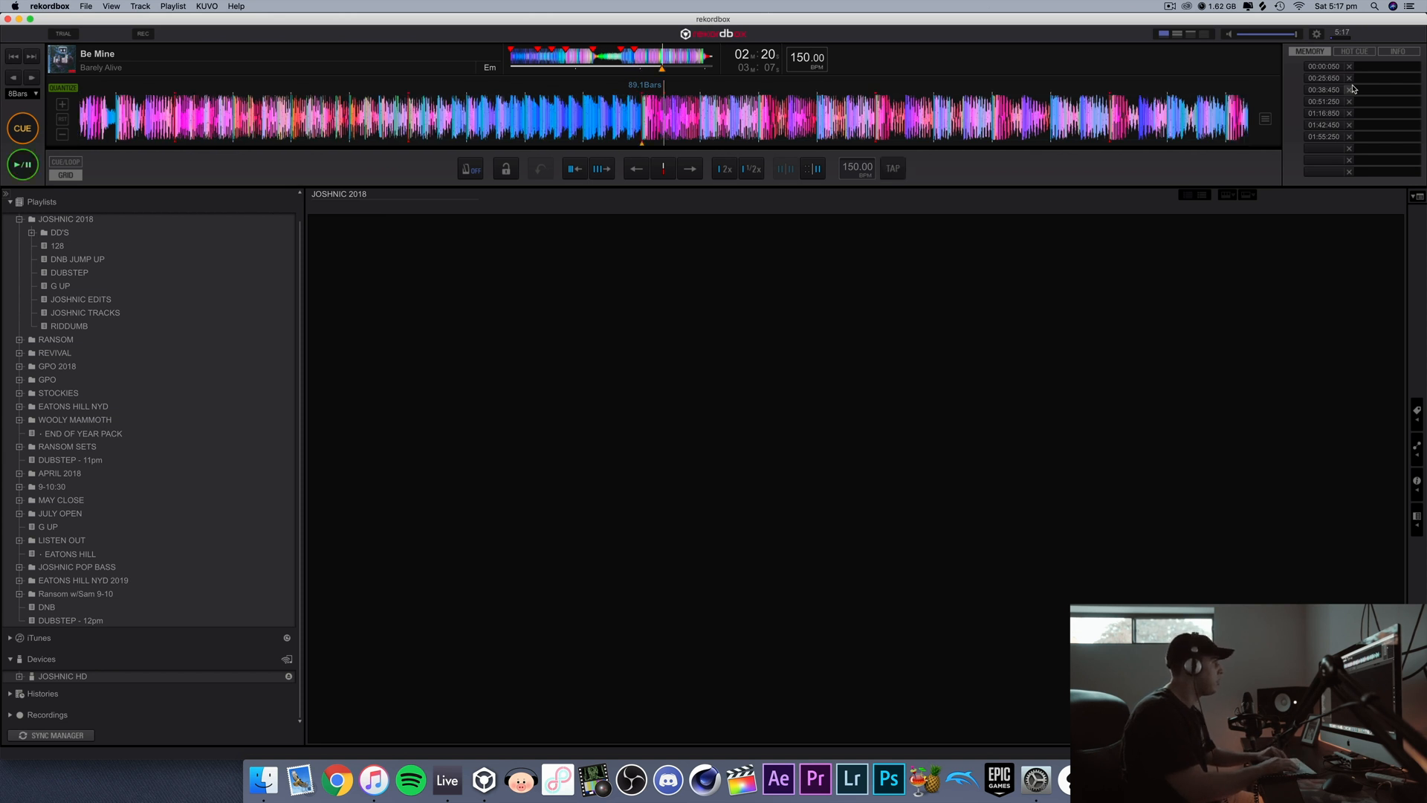
{"action": "key", "text": "c"}
{"action": "key", "text": "m"}
{"action": "key", "text": "Right"}
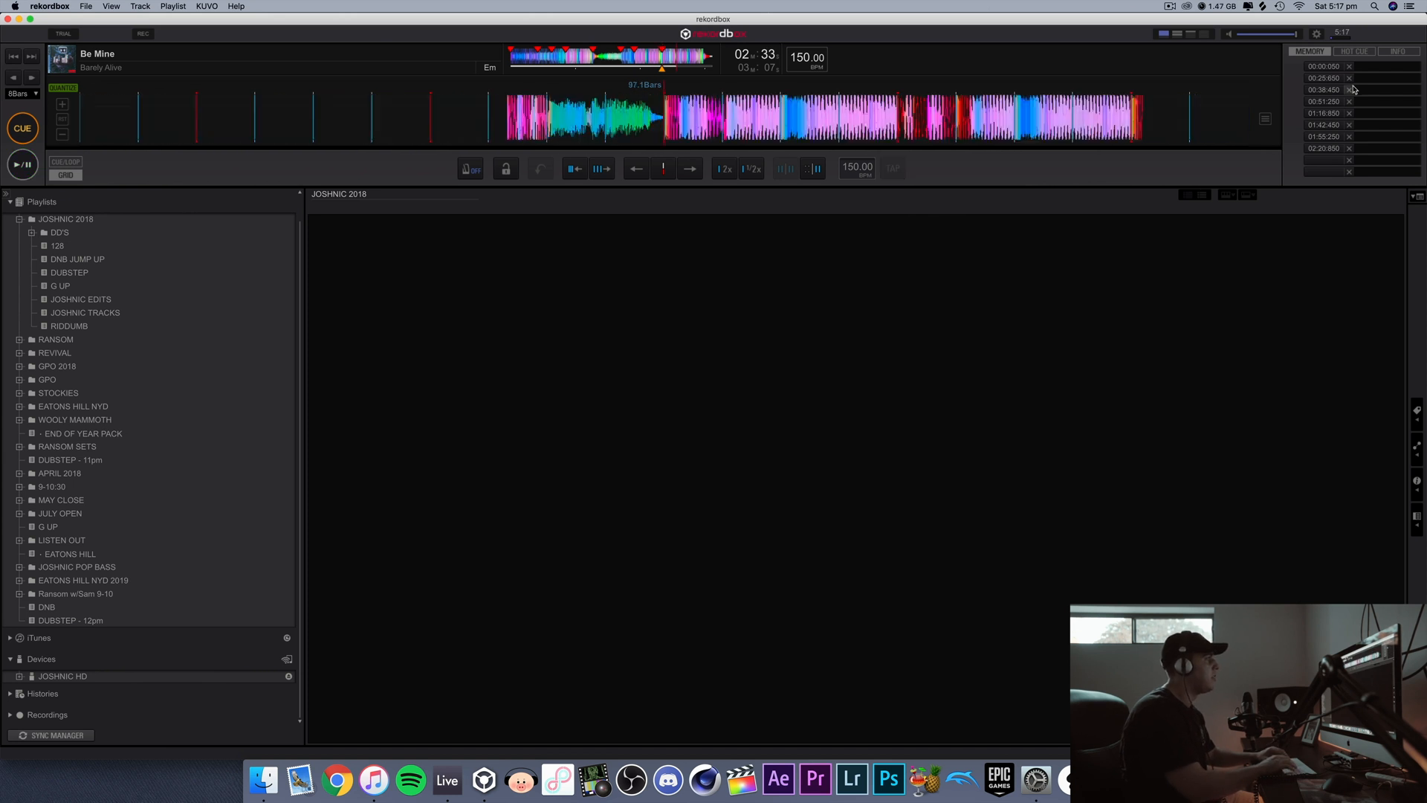
{"action": "key", "text": "m"}
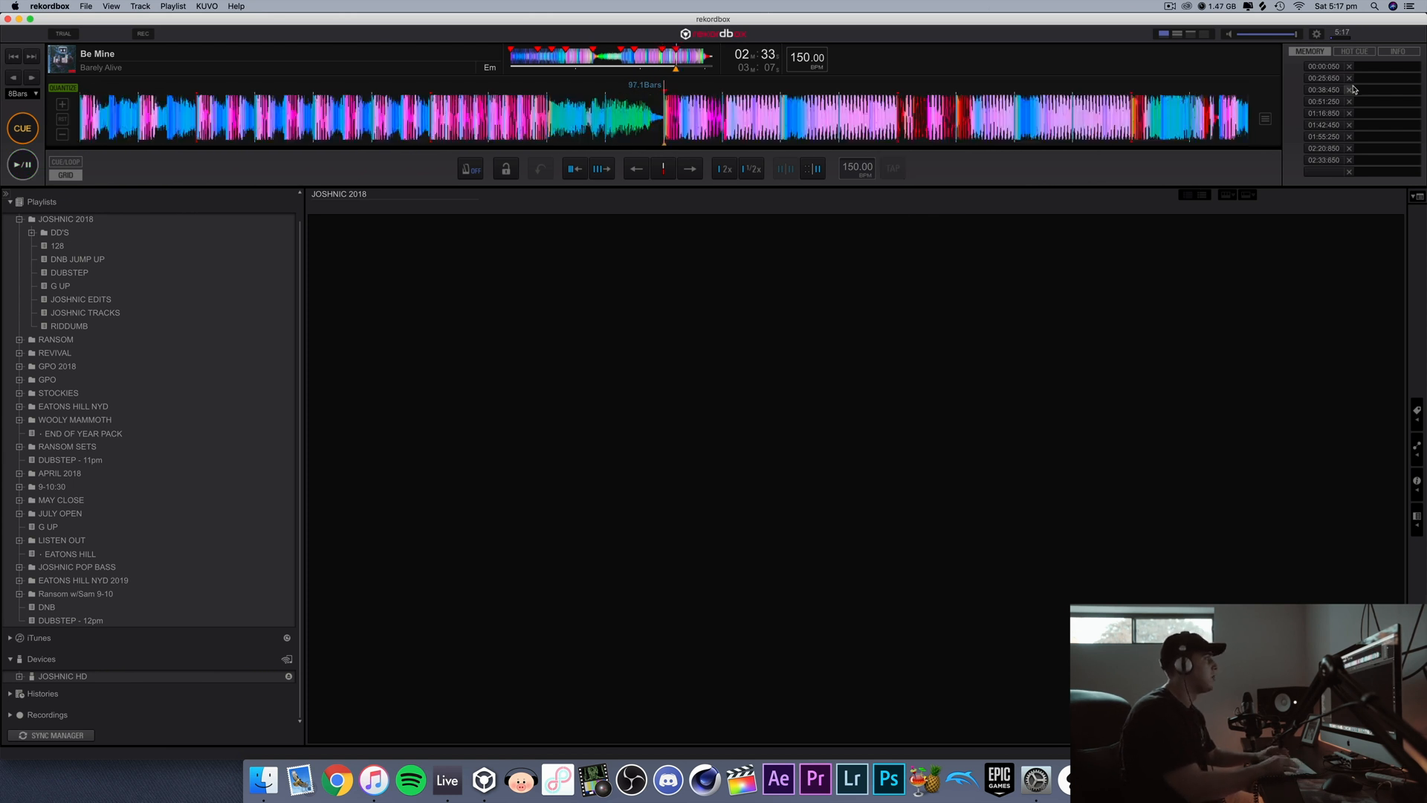
{"action": "key", "text": "space"}
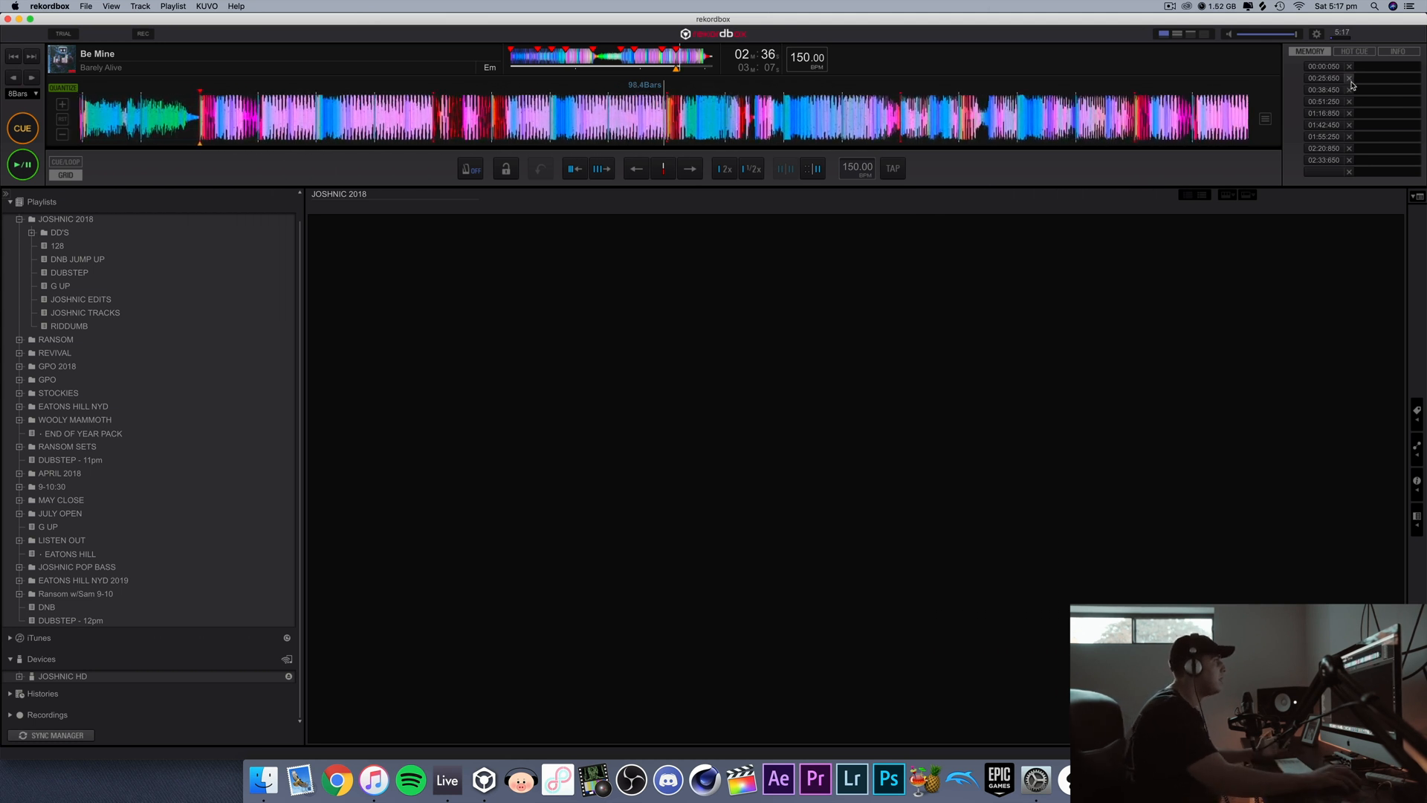
{"action": "key", "text": "c"}
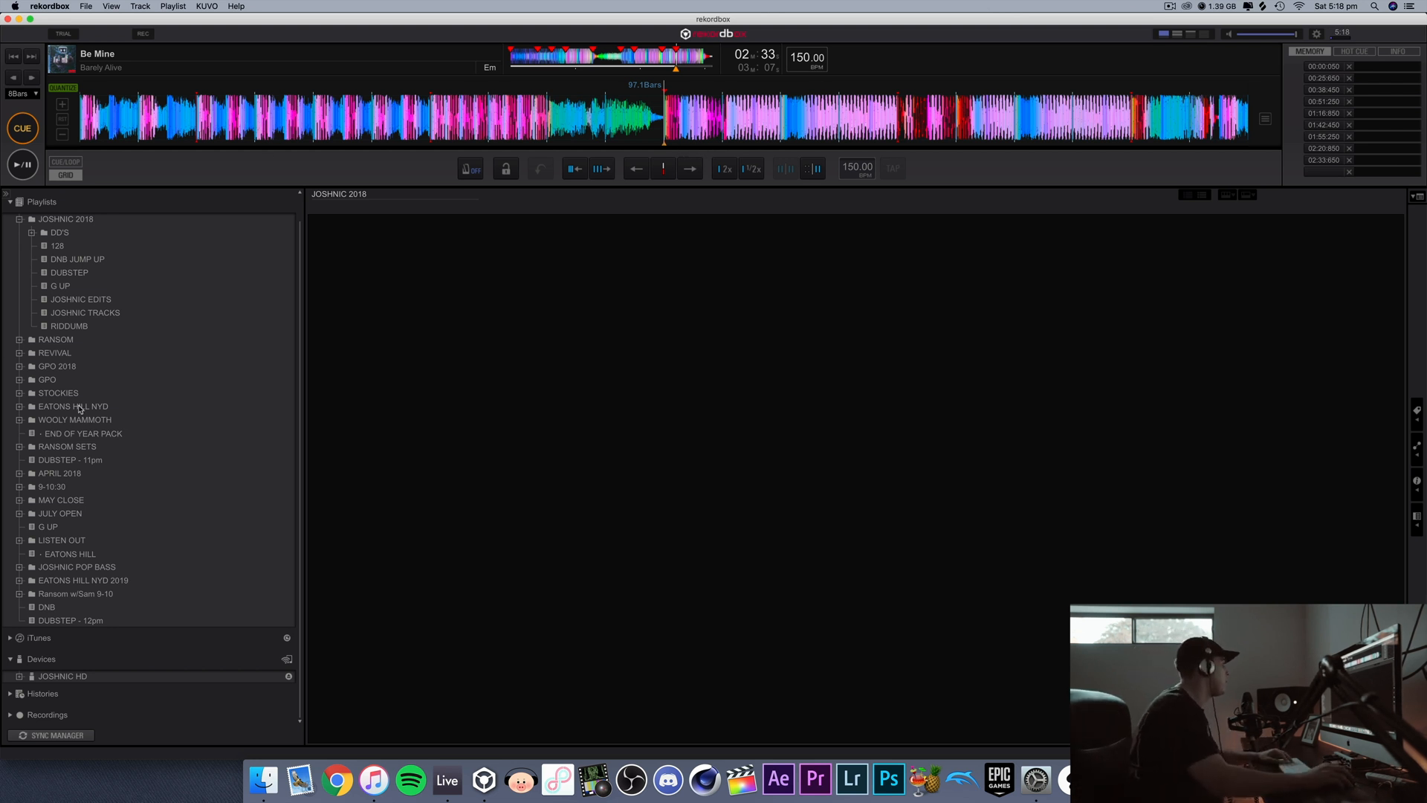
Step: Load the track "Behemoth(YOOKiE Edit)" from the end of the RIDDUMB playlist
{"action": "left_click", "coordinate": [69, 327]}
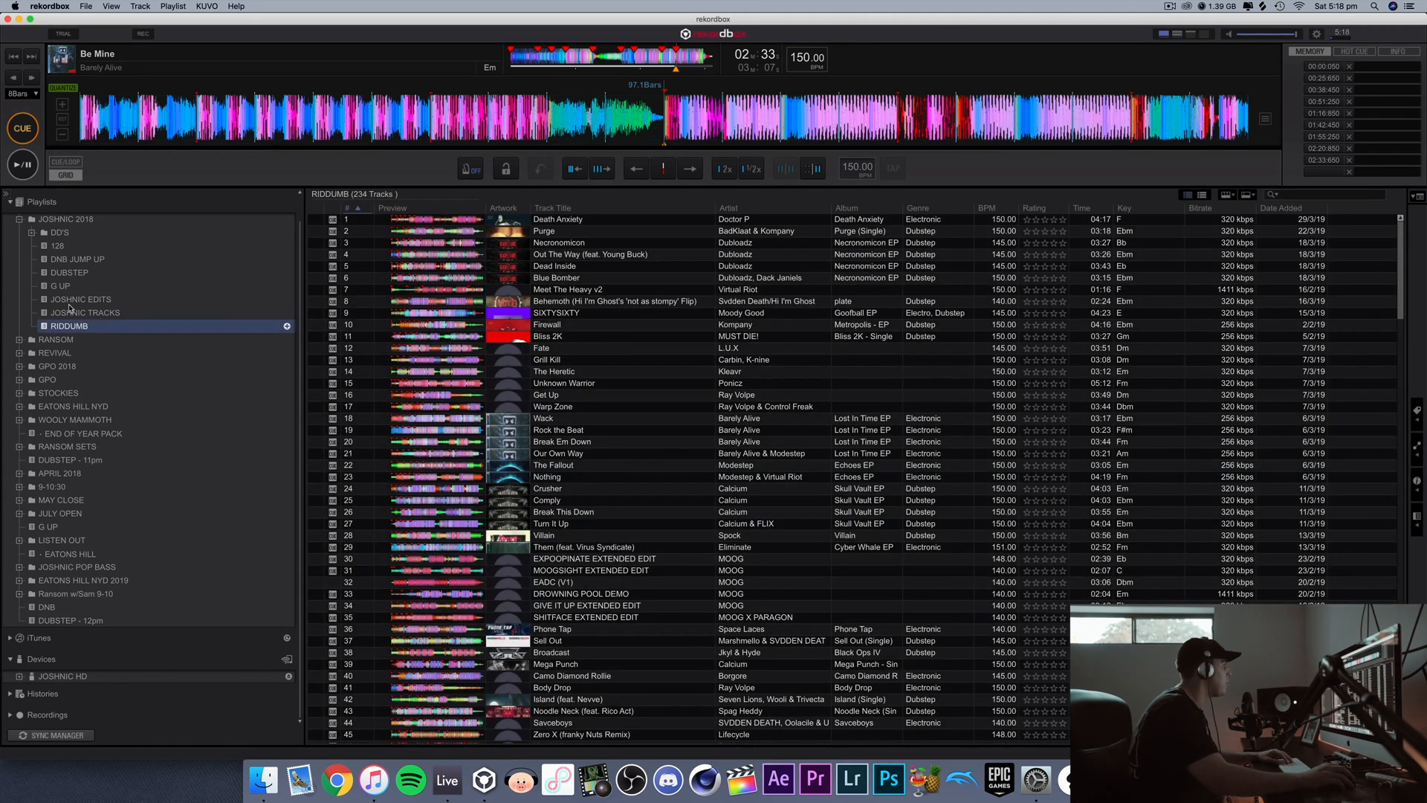
{"action": "scroll", "coordinate": [586, 736], "scroll_direction": "down", "scroll_amount": 20}
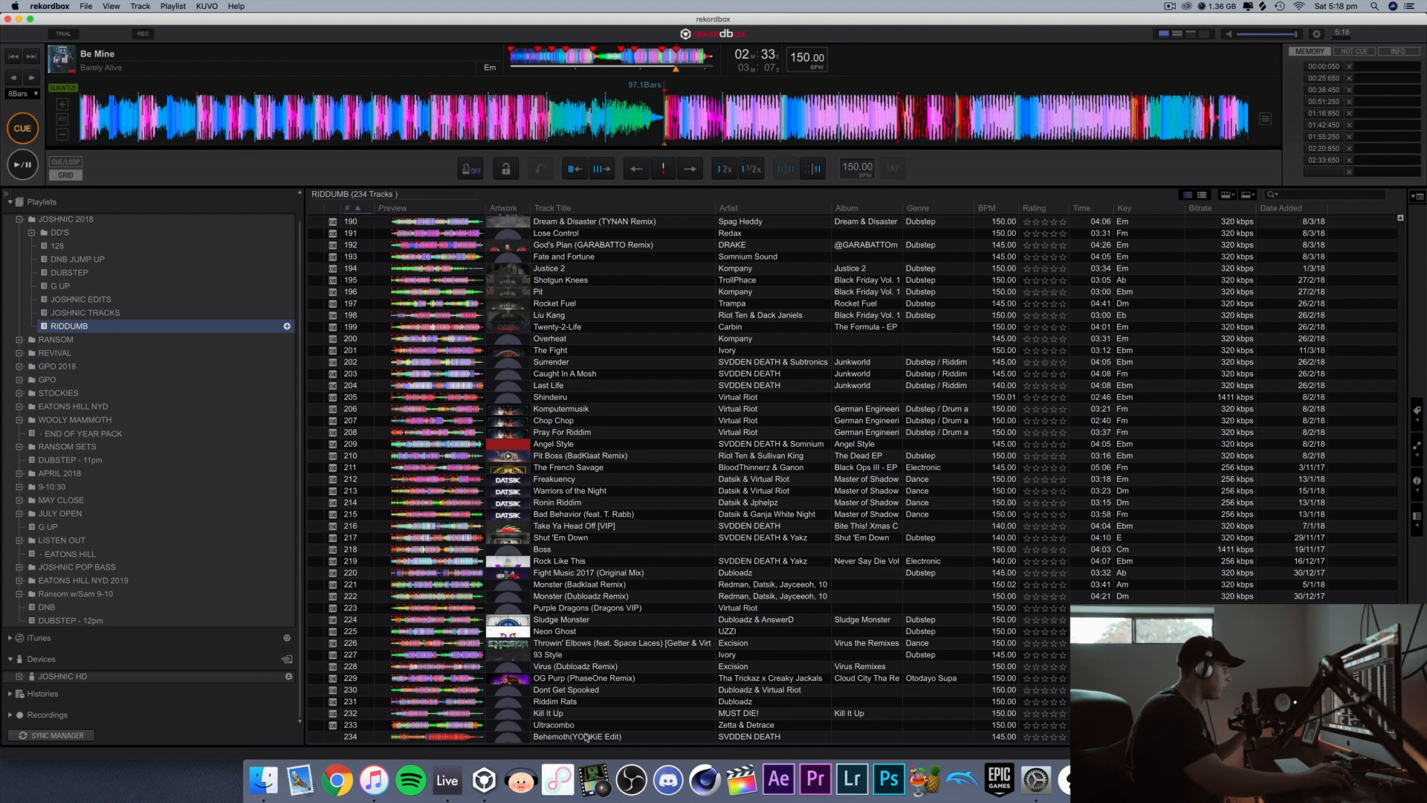
{"action": "double_click", "coordinate": [581, 736]}
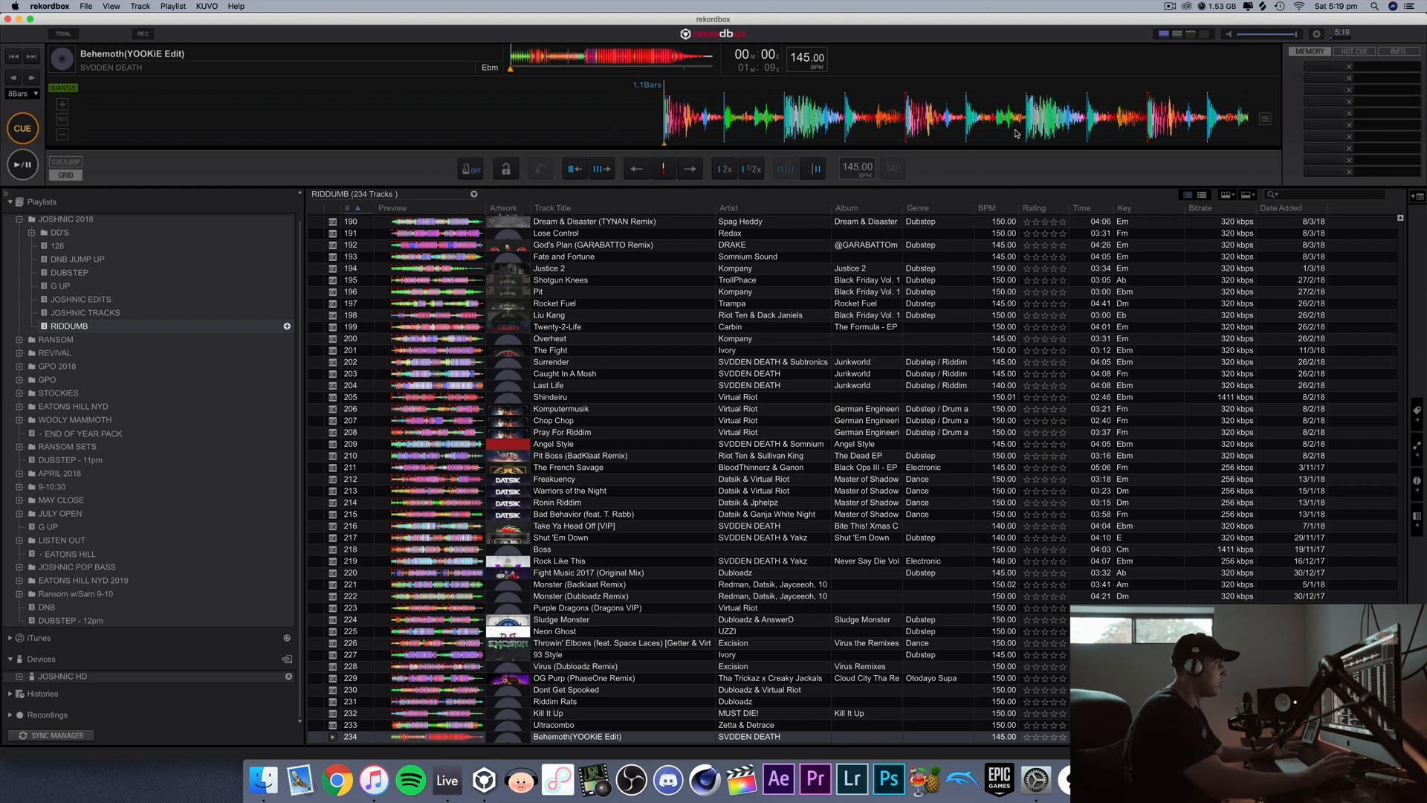
Step: Nudge the beat grid slightly earlier at the first beat of the track
{"action": "left_click", "coordinate": [64, 110]}
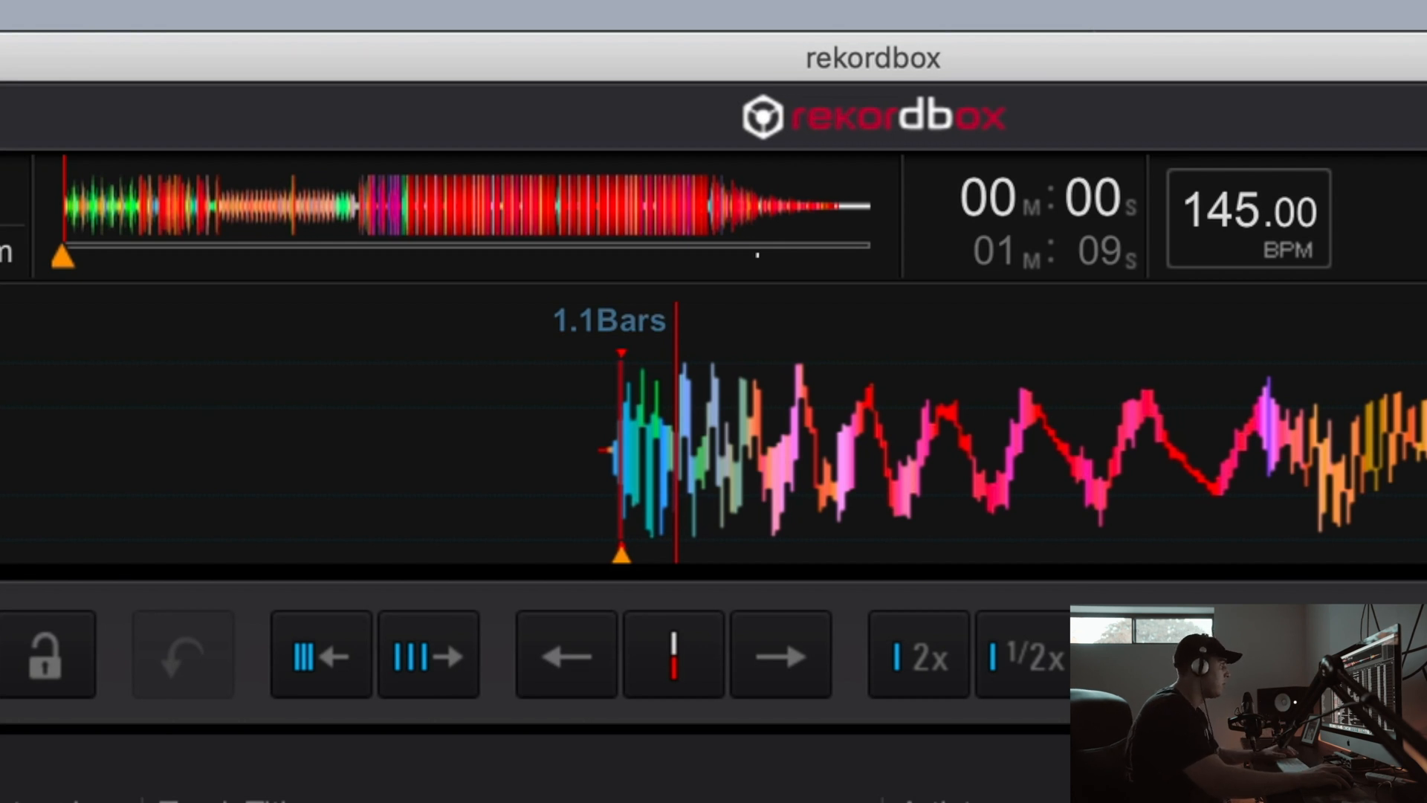
{"action": "left_click", "coordinate": [560, 613]}
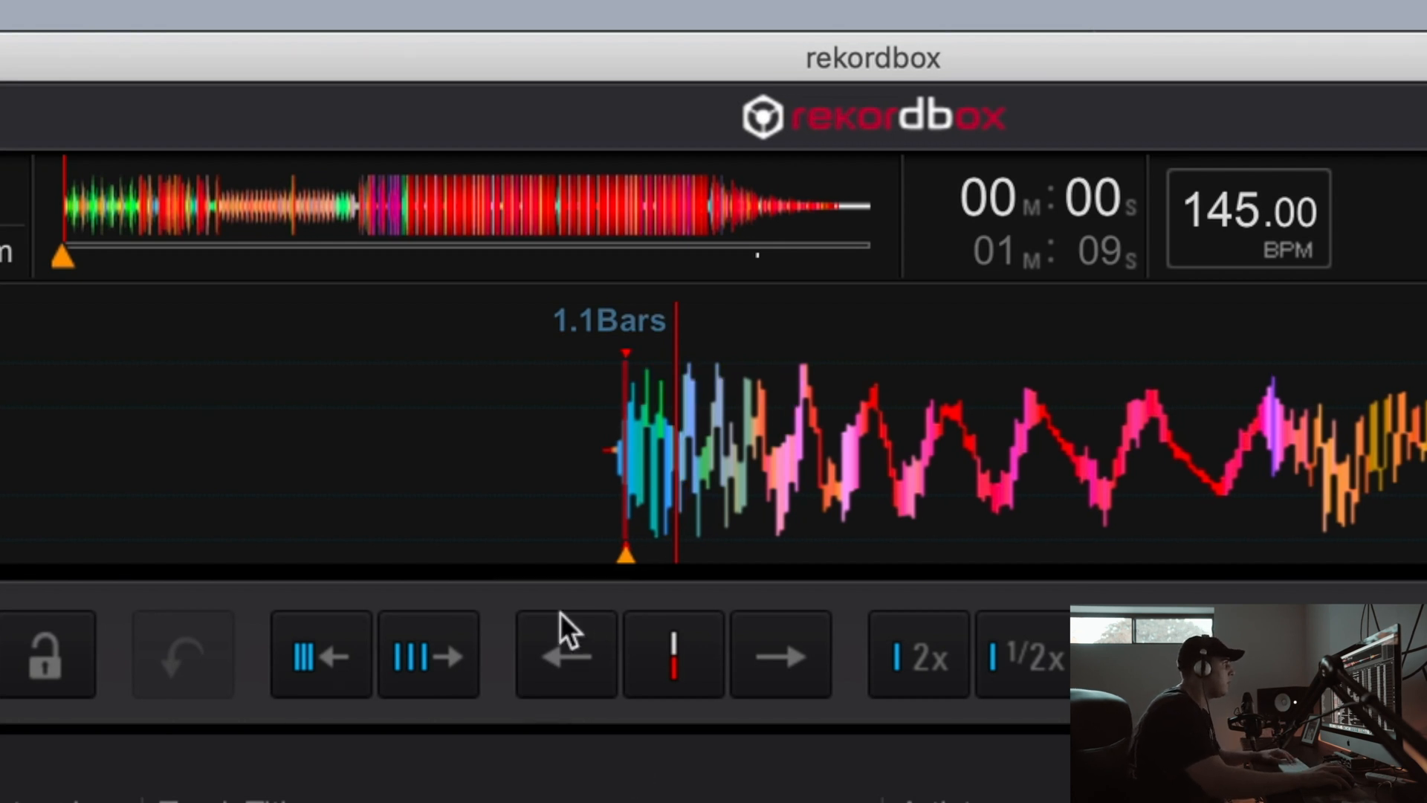
{"action": "left_click", "coordinate": [577, 665]}
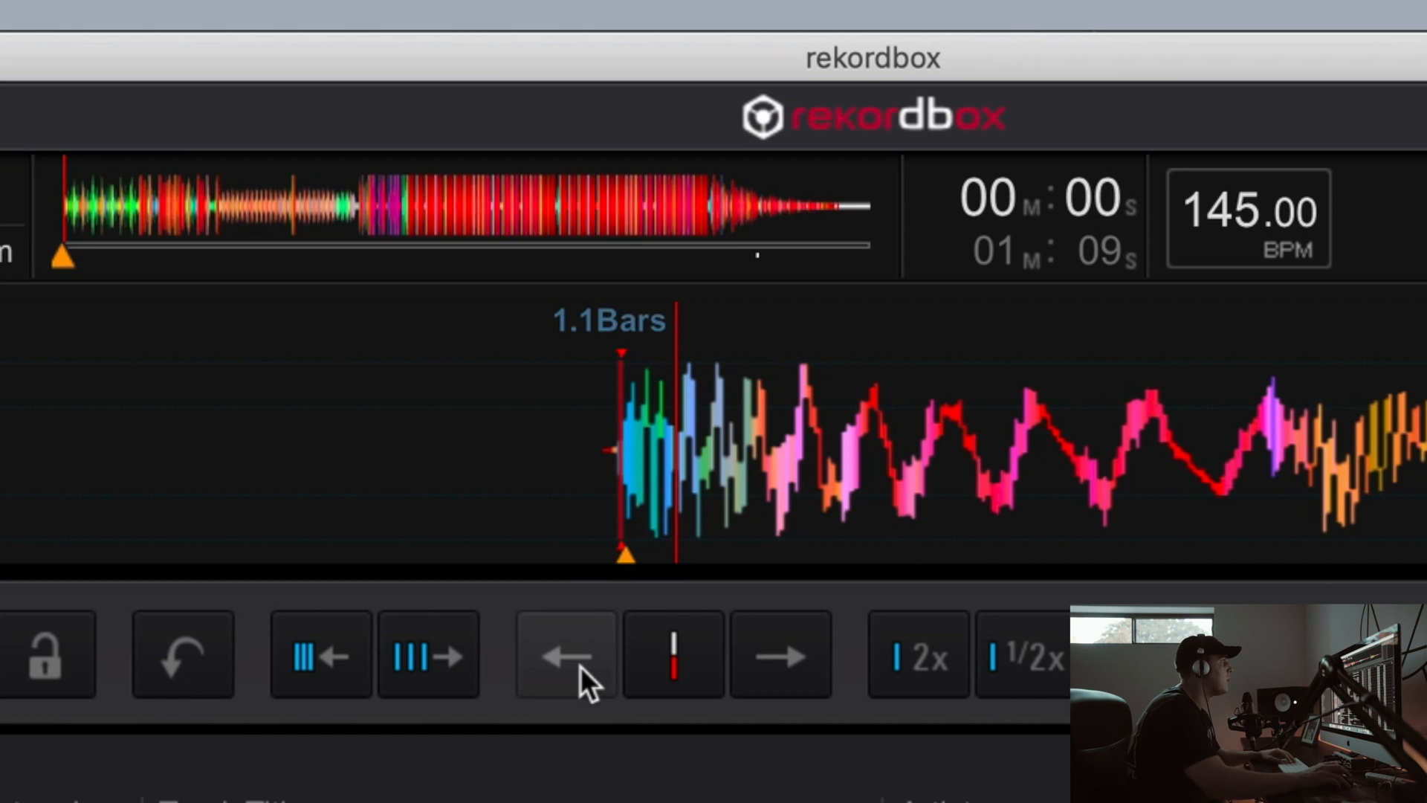
Step: Check the beat grid against the waveform at 0:06 and around the drop at 0:26
{"action": "left_click", "coordinate": [140, 211]}
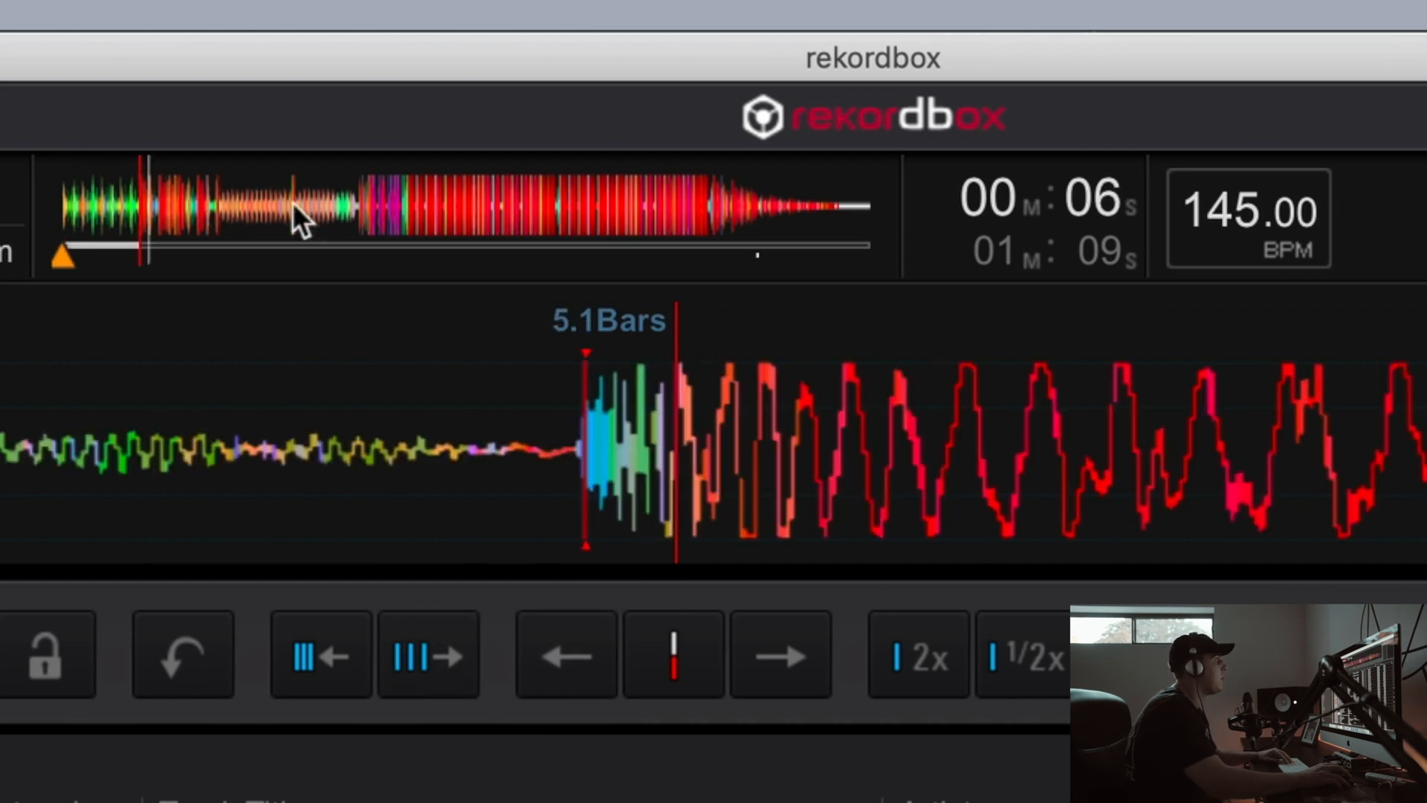
{"action": "left_click", "coordinate": [359, 206]}
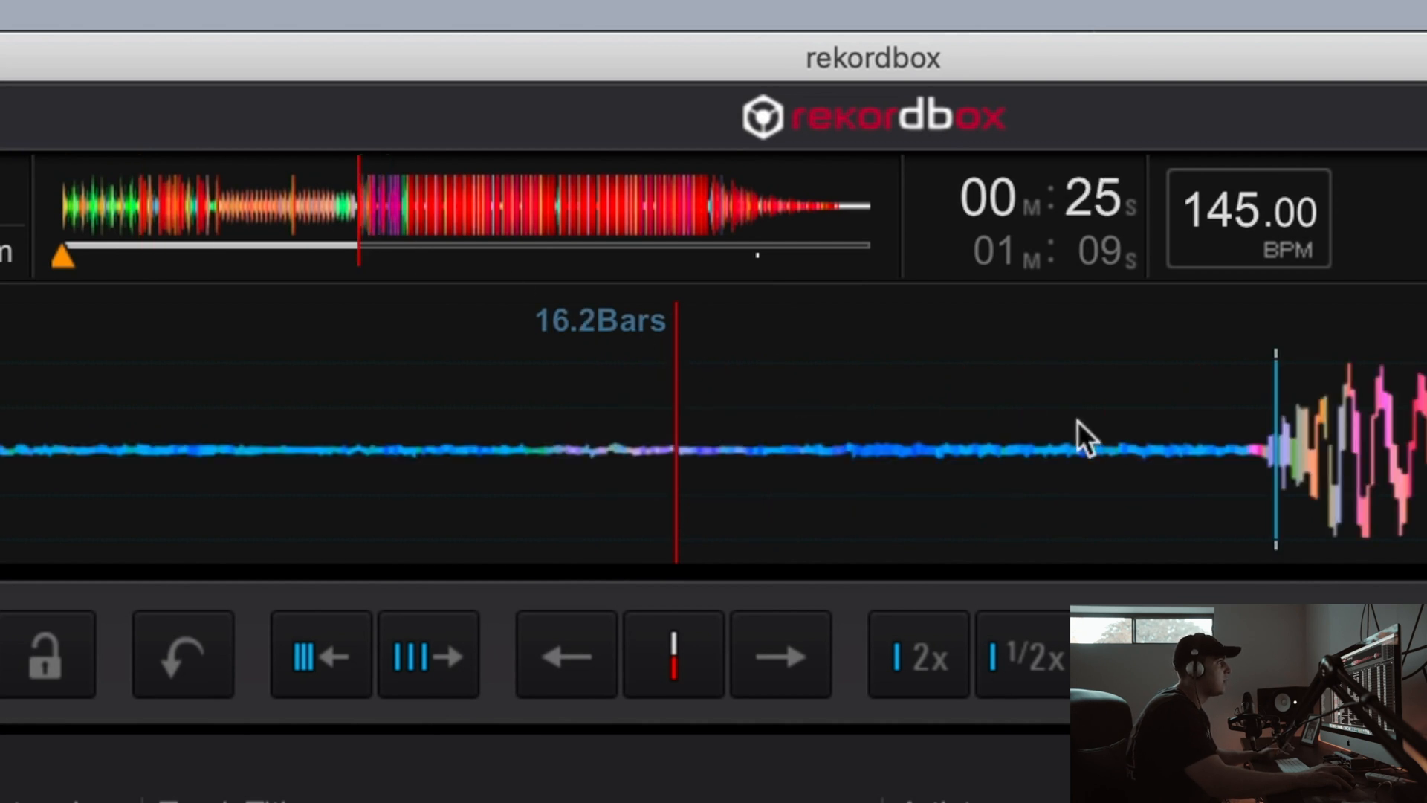
{"action": "left_click_drag", "start_coordinate": [1426, 425], "coordinate": [956, 416]}
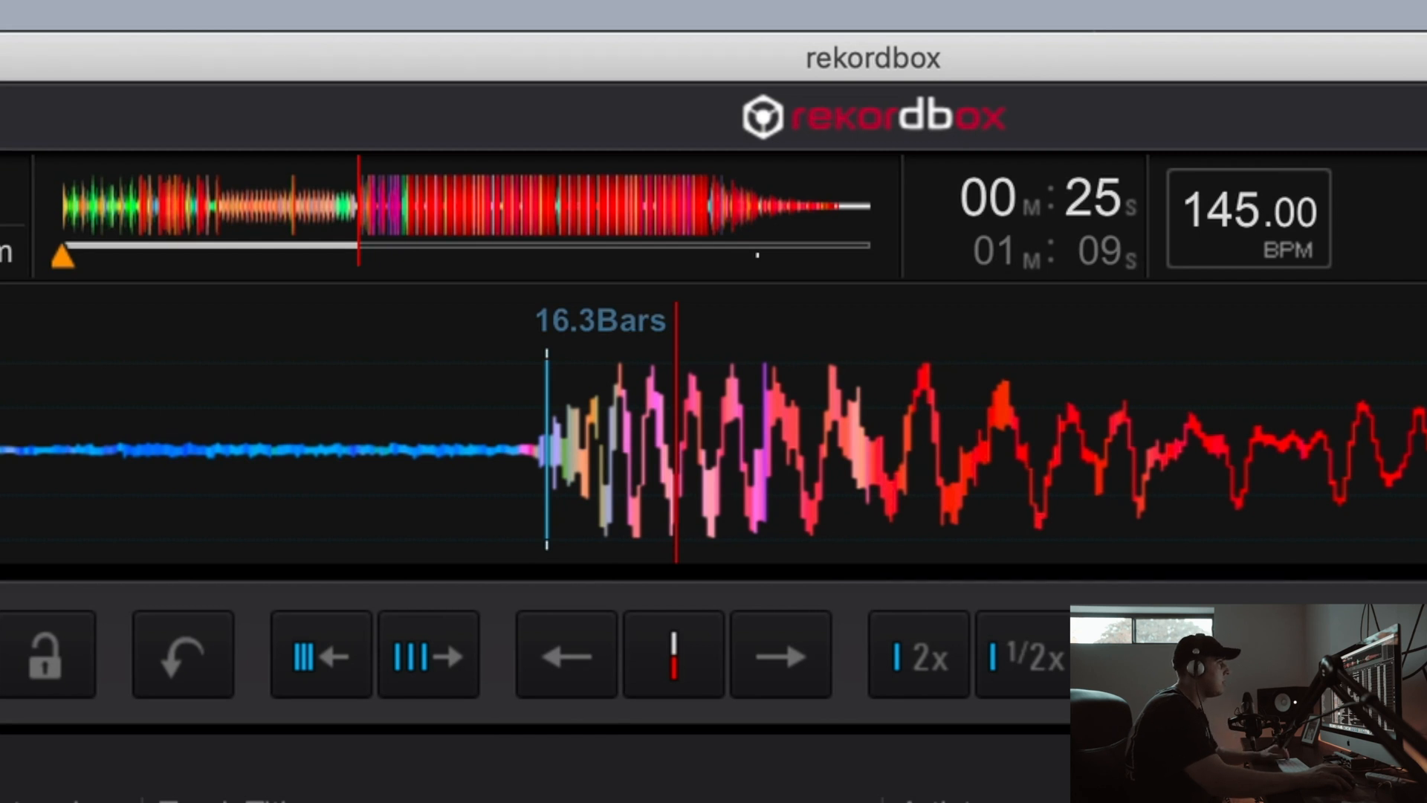
{"action": "left_click_drag", "start_coordinate": [1426, 446], "coordinate": [0, 446]}
{"action": "mouse_move", "coordinate": [1426, 505]}
{"action": "left_mouse_down"}
{"action": "mouse_move", "coordinate": [872, 525]}
{"action": "mouse_move", "coordinate": [1183, 509]}
{"action": "left_mouse_up"}
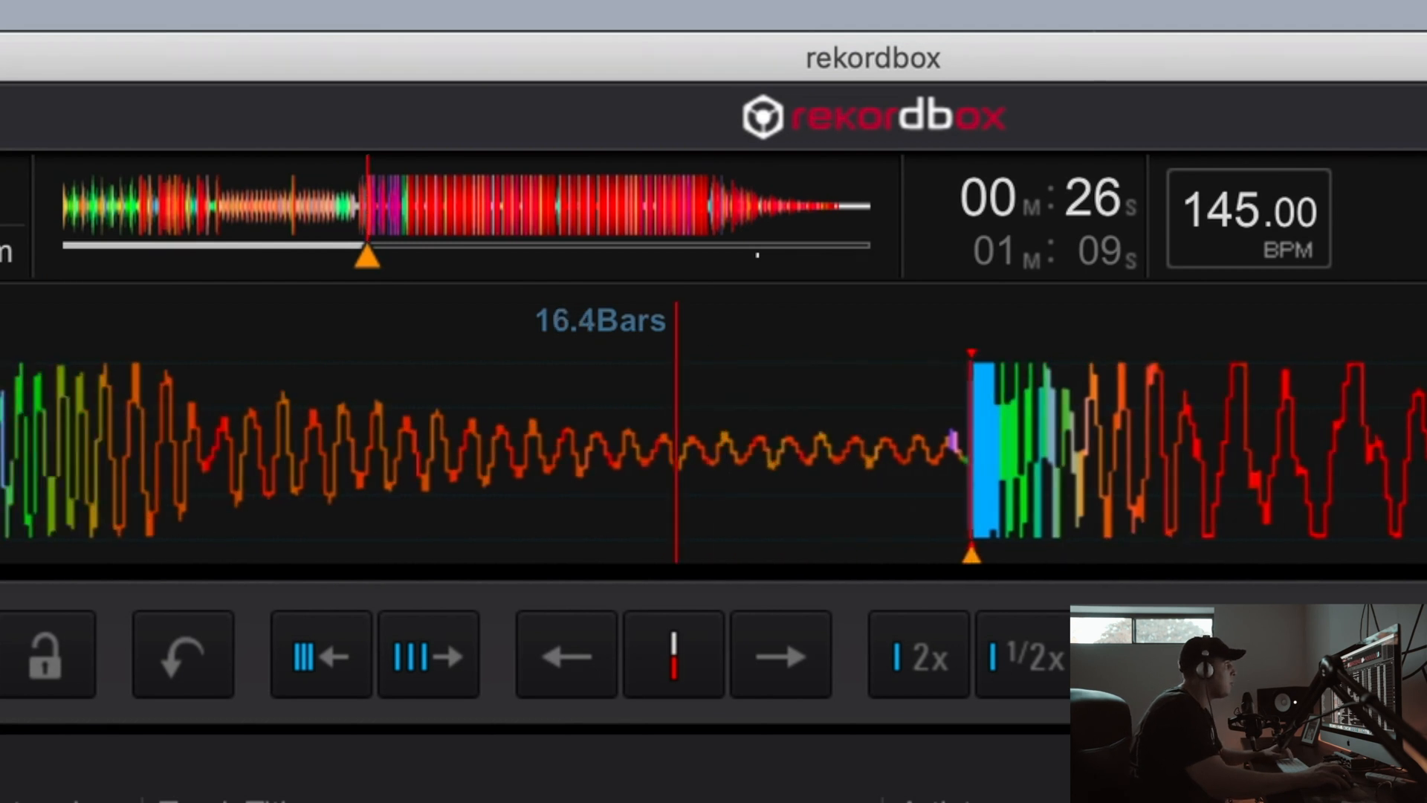
{"action": "left_click", "coordinate": [750, 667]}
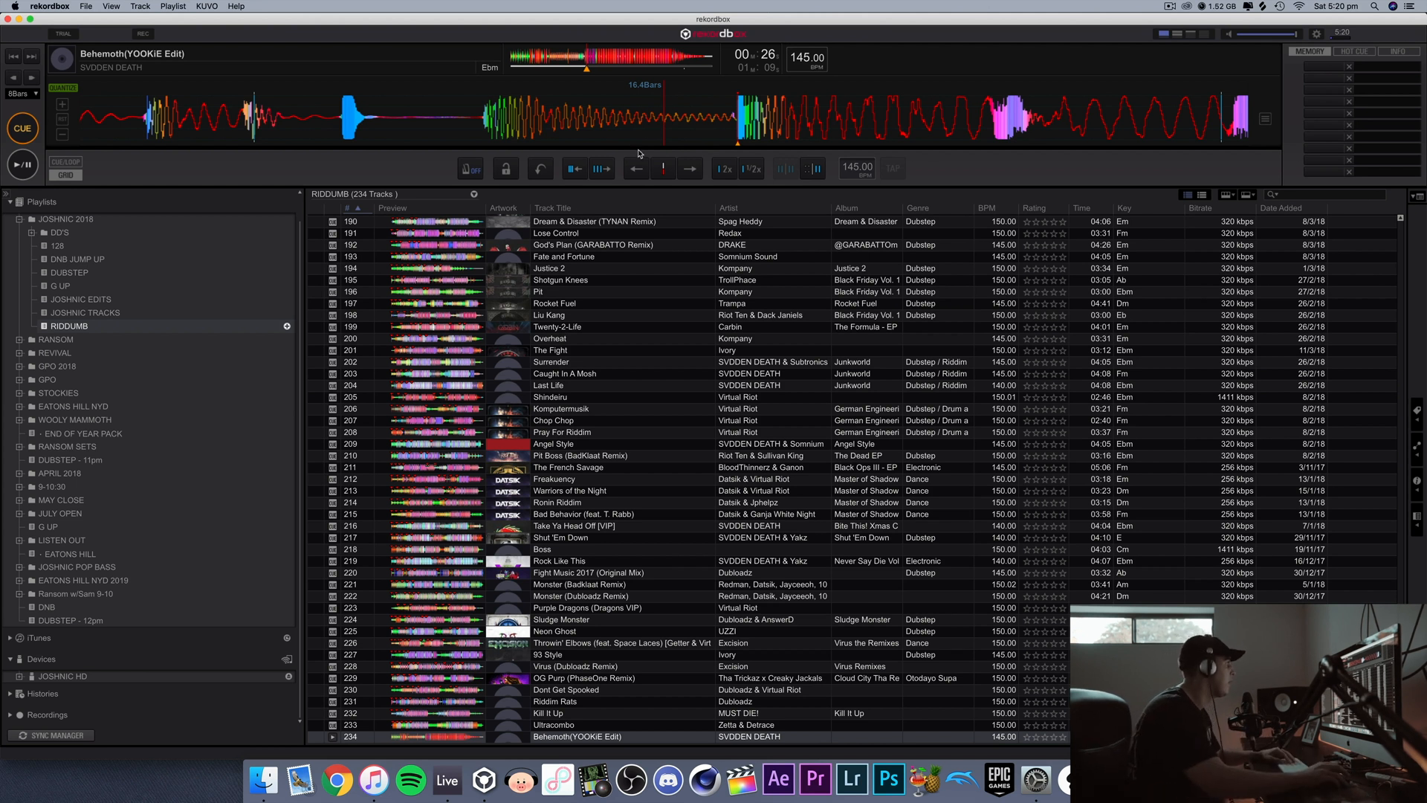
{"action": "left_click", "coordinate": [63, 135]}
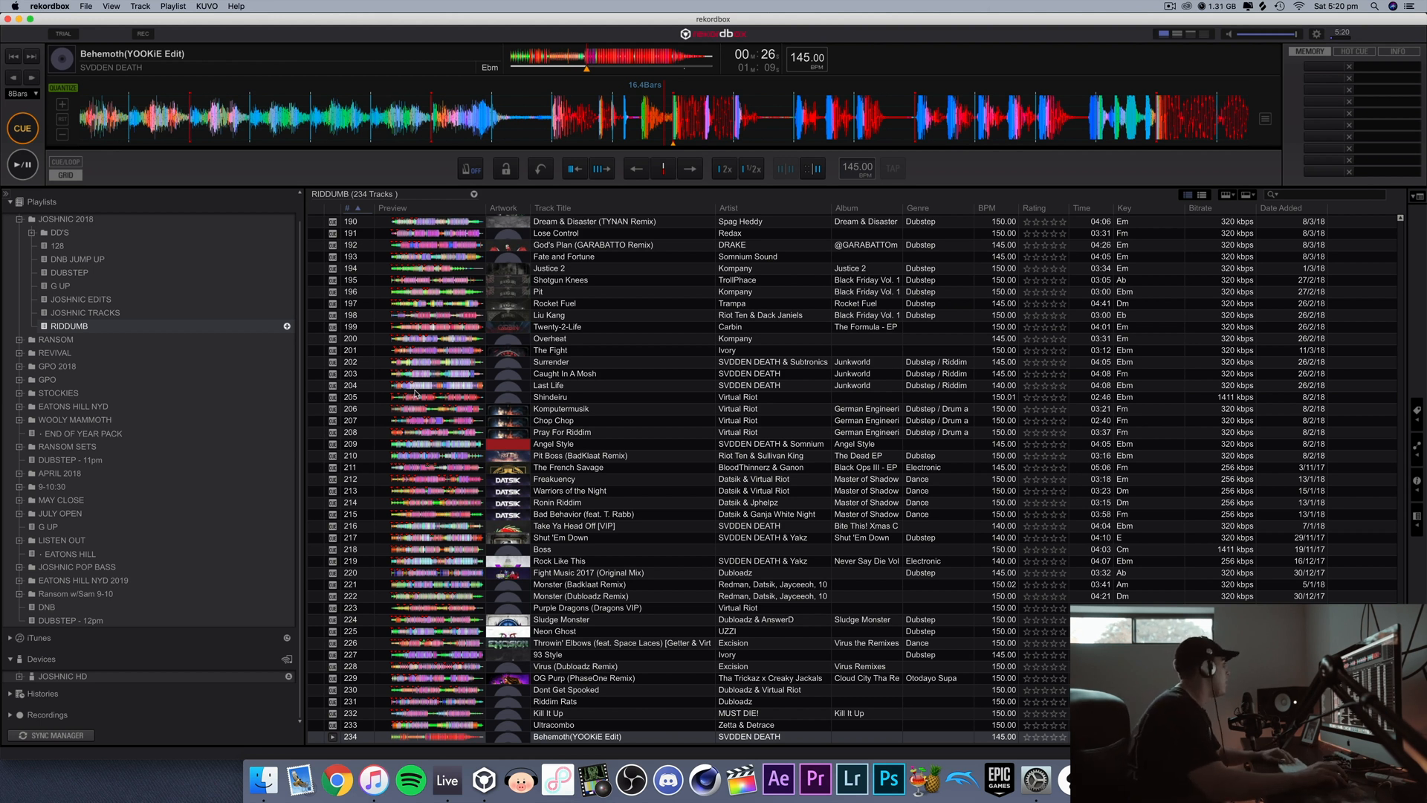
Step: Load "Higher (Joshnic 126-150 Edit)" from the JOSHNIC EDITS playlist under GPO 2018 and play the passages from 1:28 and 2:28
{"action": "left_click", "coordinate": [18, 367]}
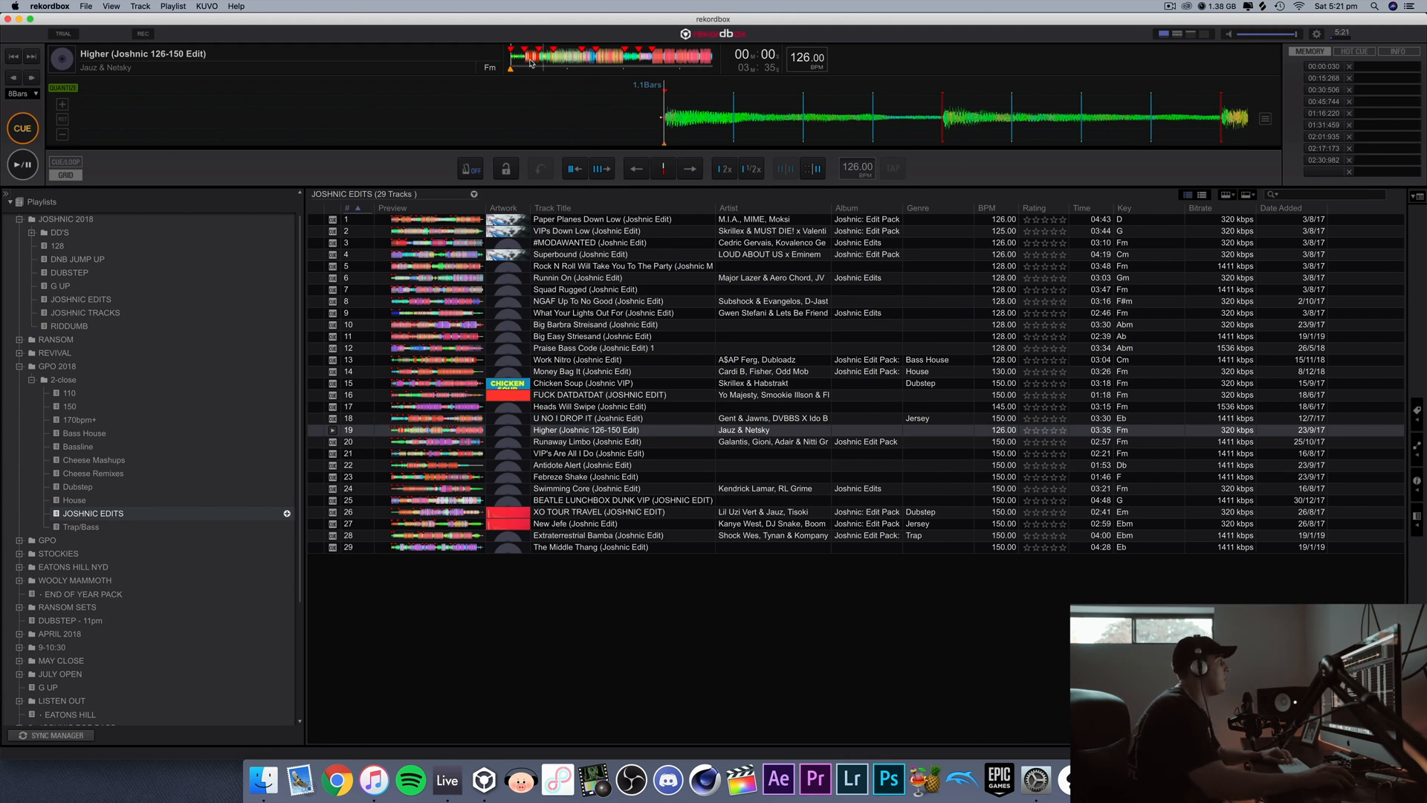
{"action": "left_click", "coordinate": [596, 57]}
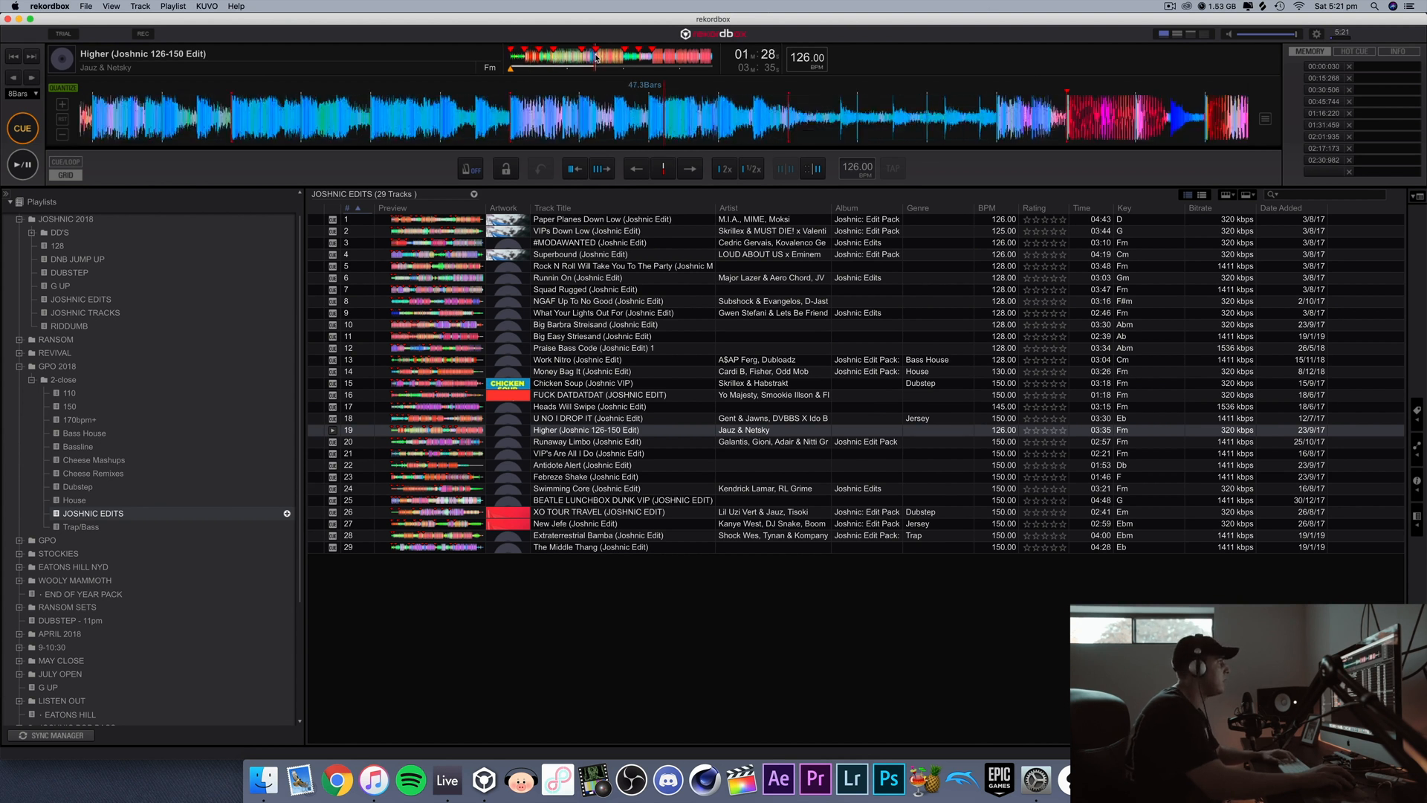
{"action": "key", "text": "space"}
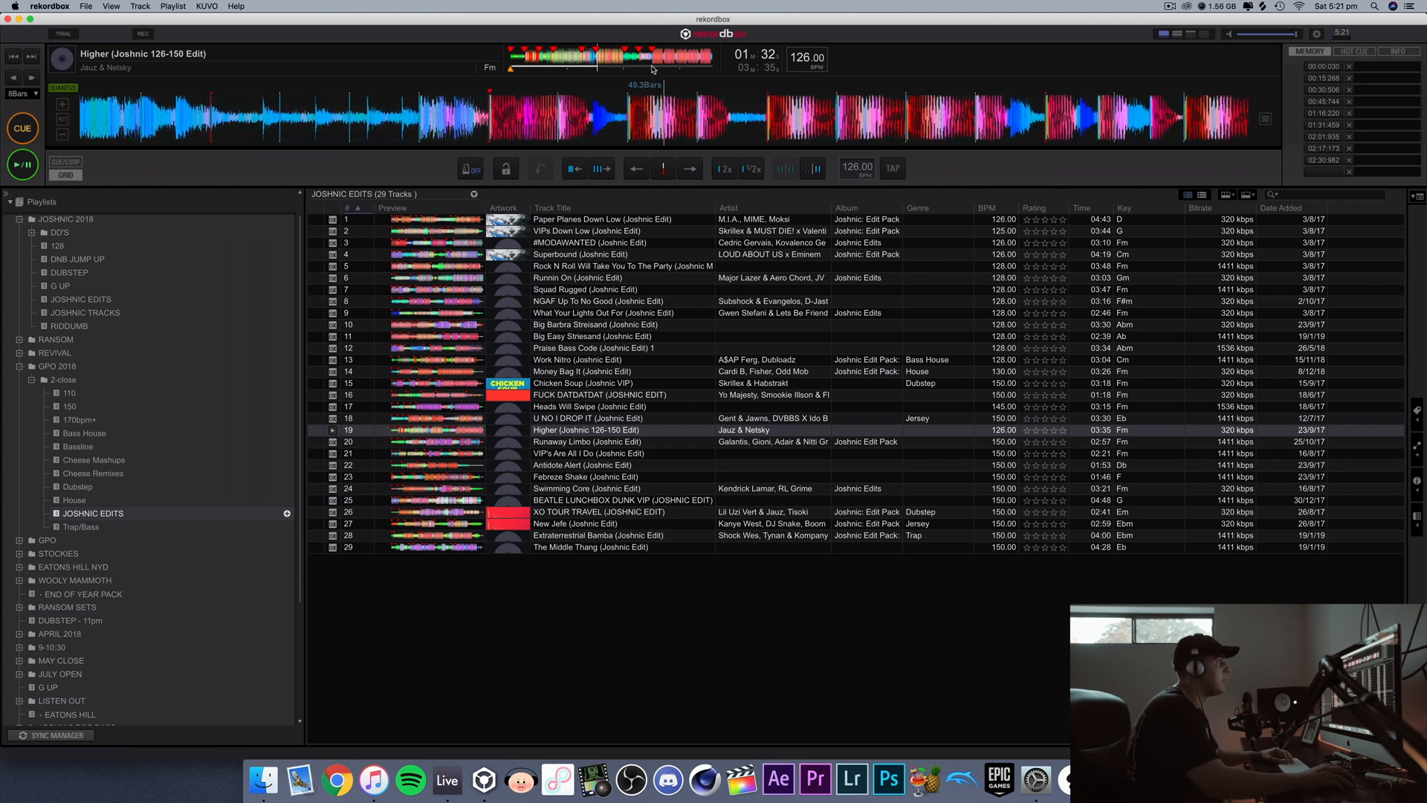
{"action": "key", "text": "space"}
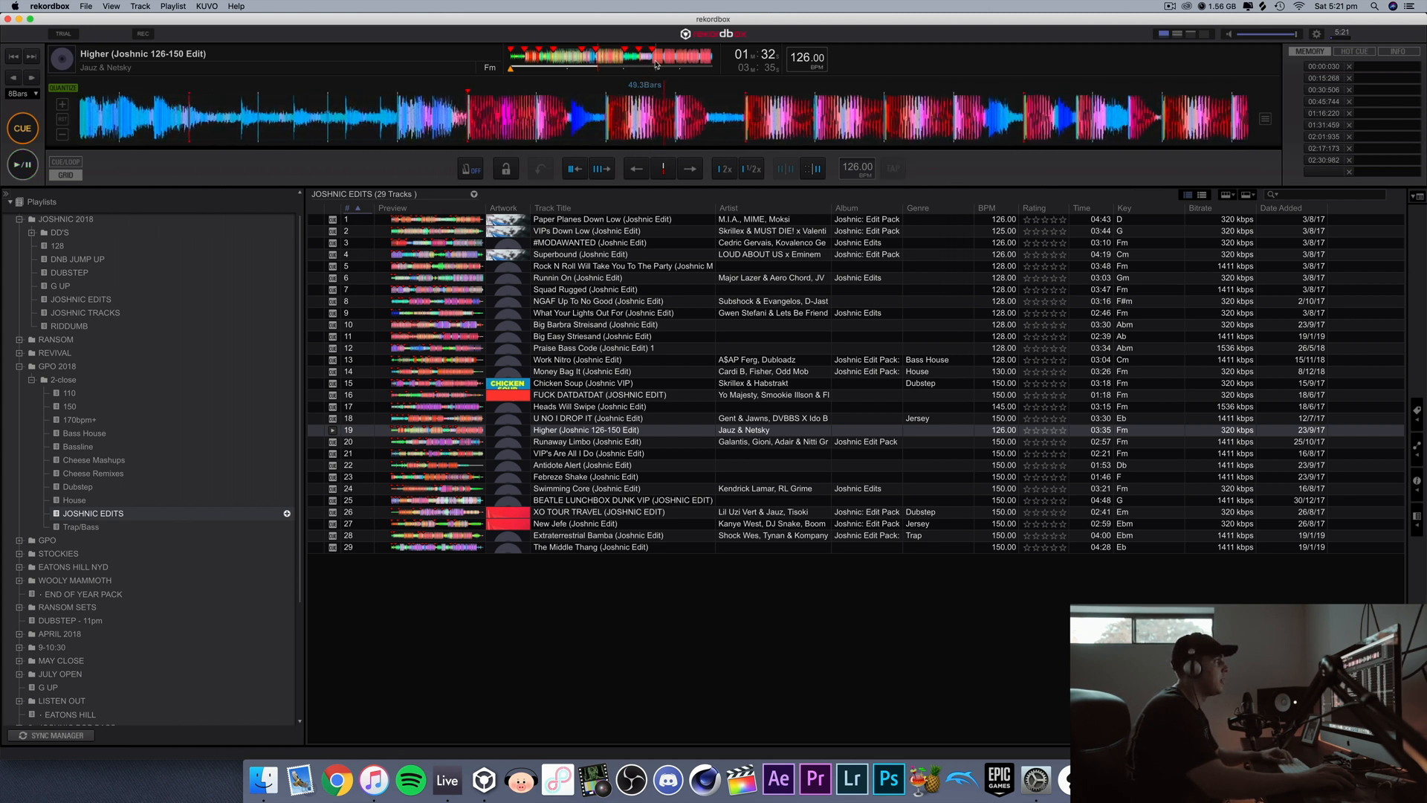
{"action": "left_click", "coordinate": [652, 65]}
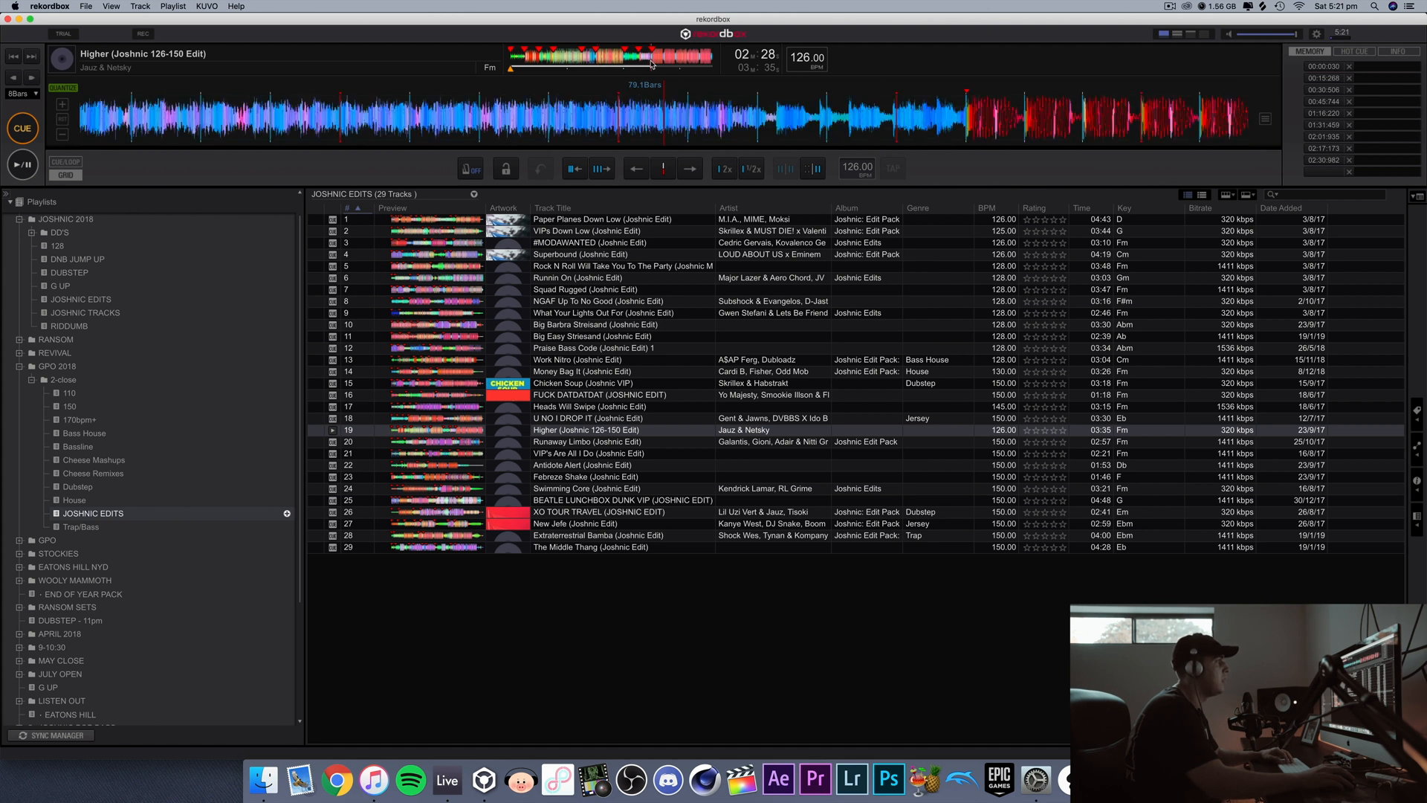
{"action": "key", "text": "space"}
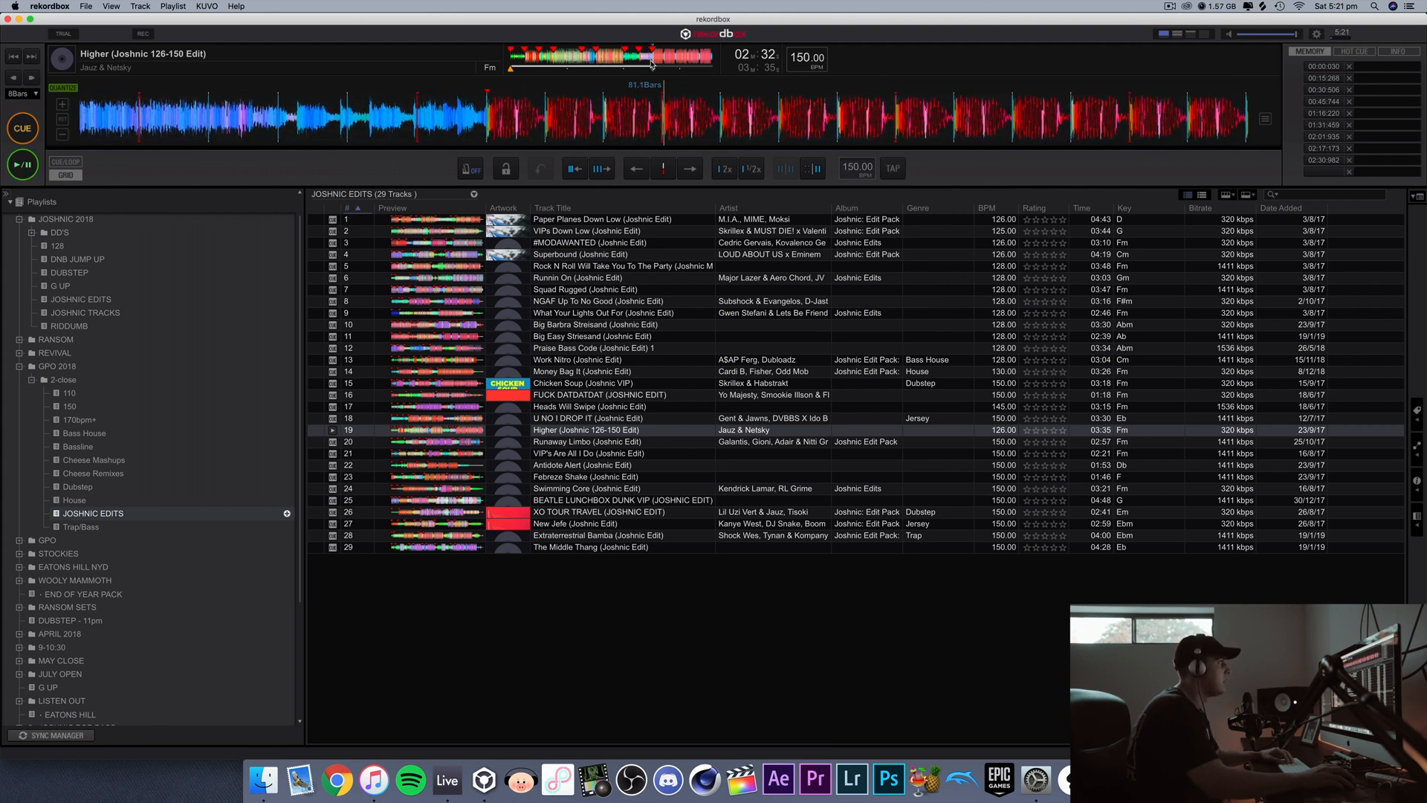
{"action": "key", "text": "space"}
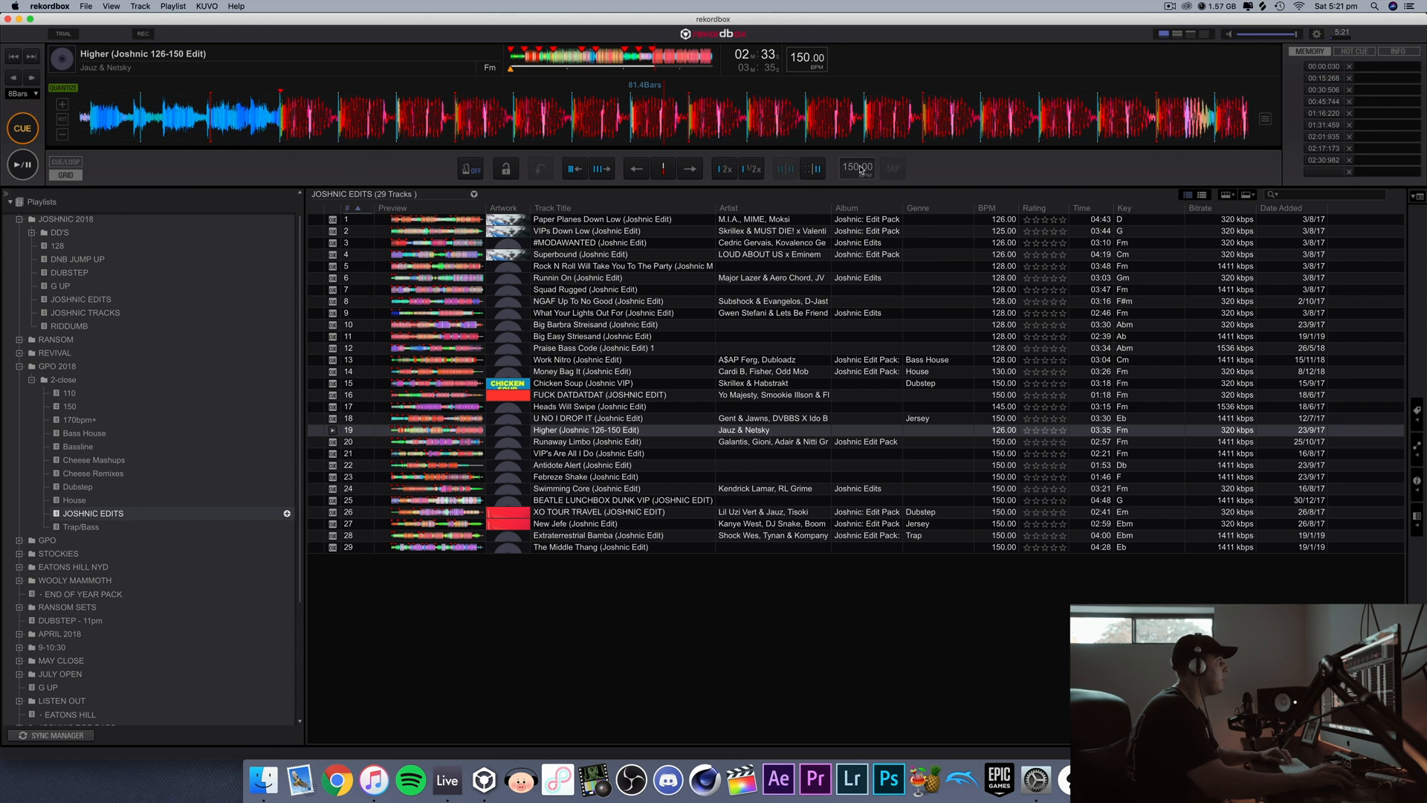
Step: Set the beat grid tempo to 126 BPM with the track positioned on the first drop at 1:31
{"action": "left_click", "coordinate": [605, 64]}
{"action": "left_click", "coordinate": [595, 64]}
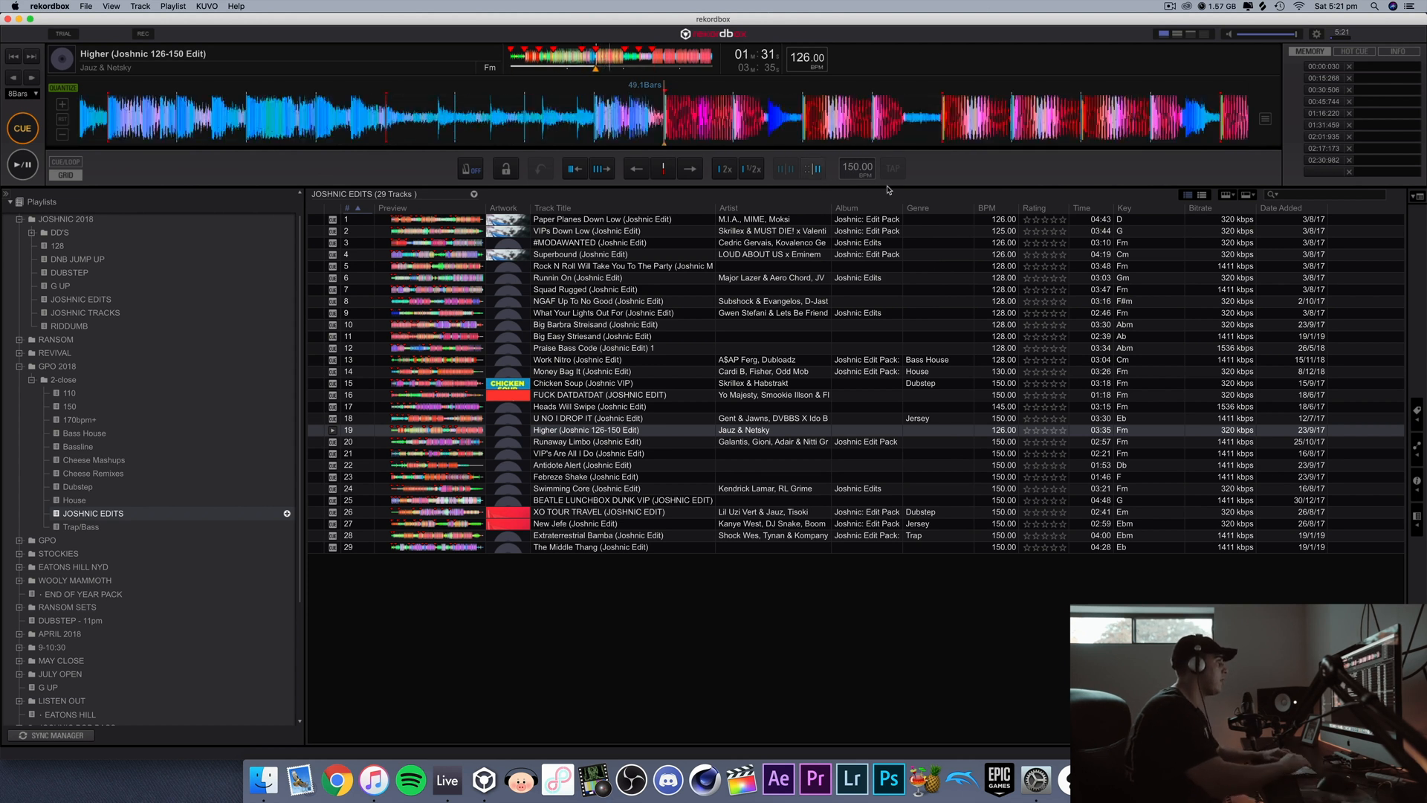
{"action": "left_click", "coordinate": [857, 168]}
{"action": "type", "text": "126"}
{"action": "key", "text": "Return"}
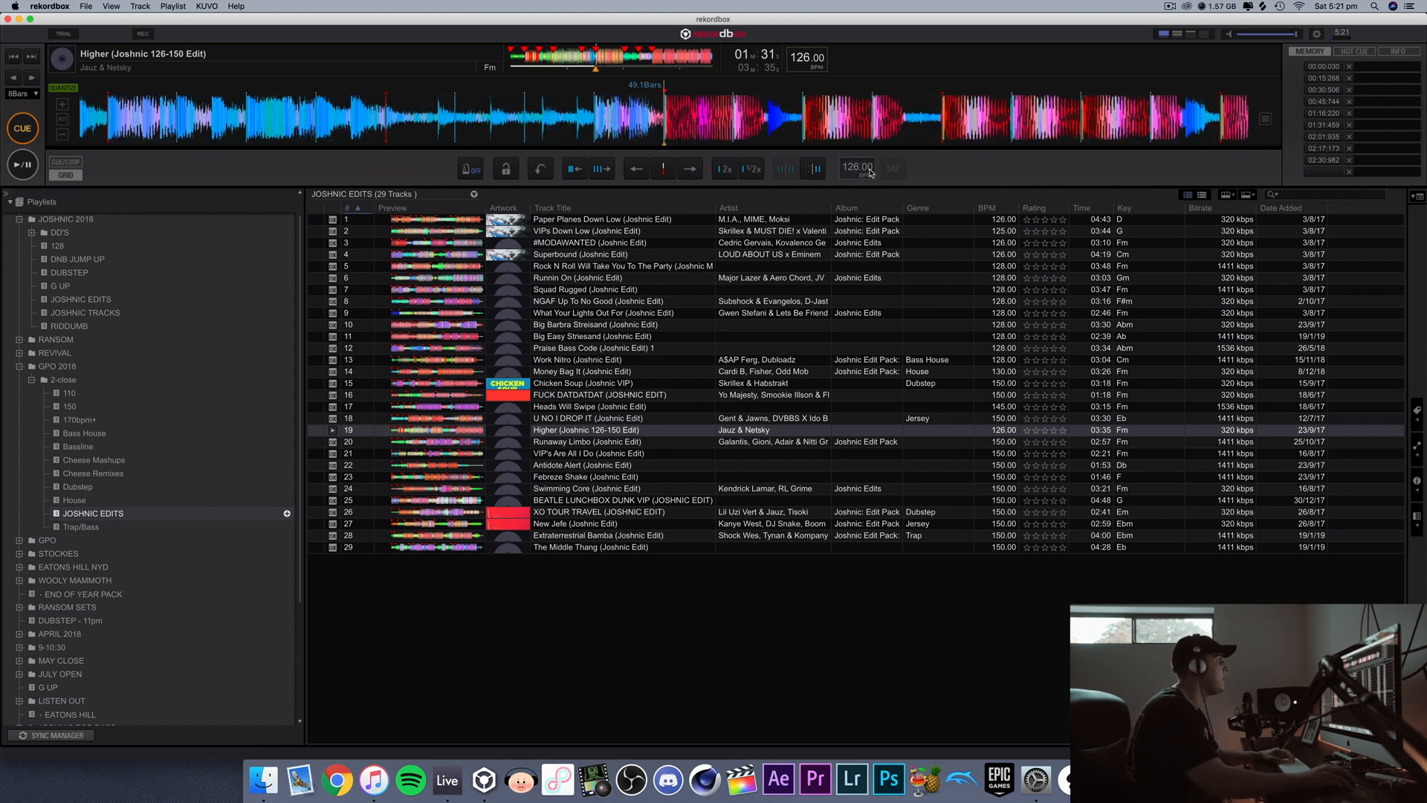
Step: Find the exact start of the second drop and place the cue point there at 2:30
{"action": "left_click", "coordinate": [653, 57]}
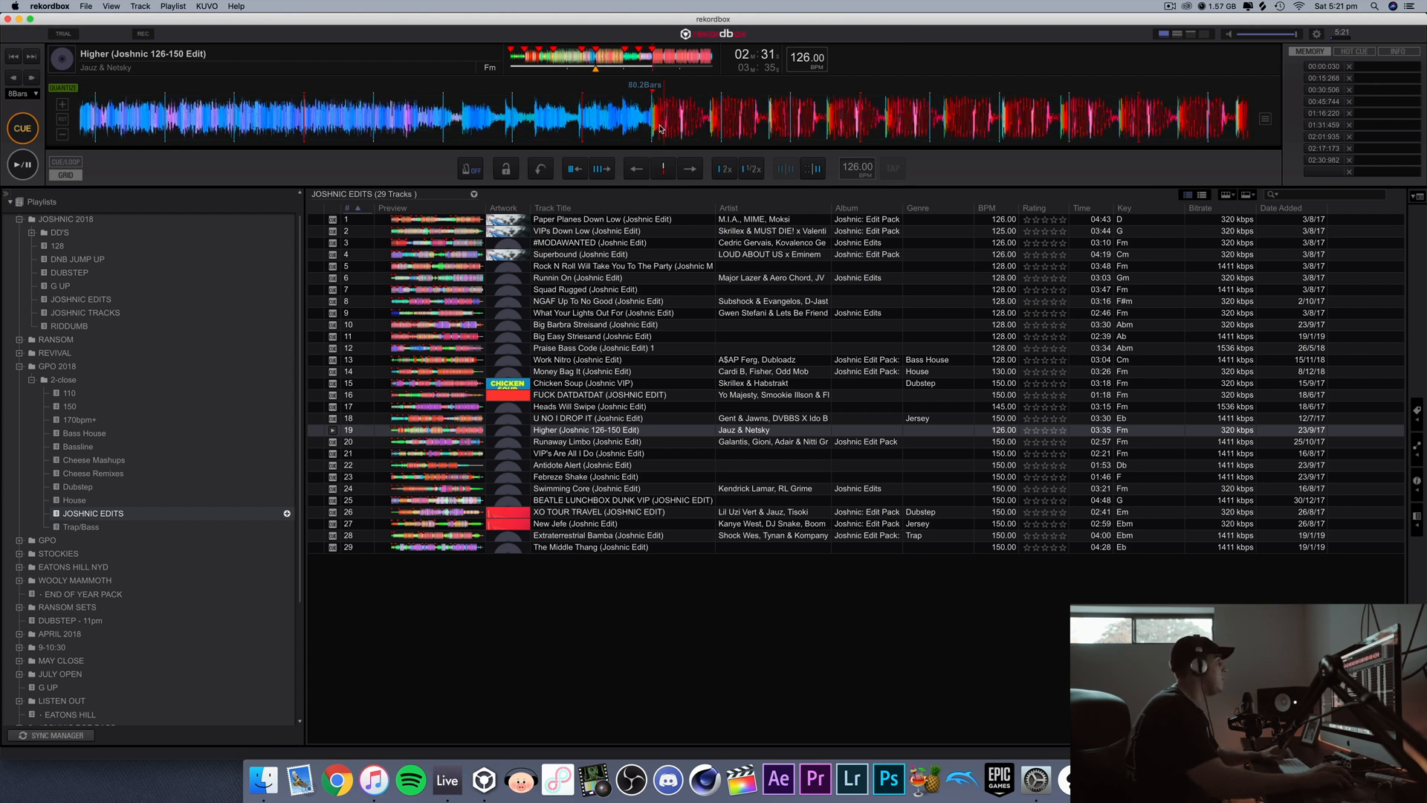
{"action": "left_click", "coordinate": [60, 106]}
{"action": "left_click", "coordinate": [60, 107]}
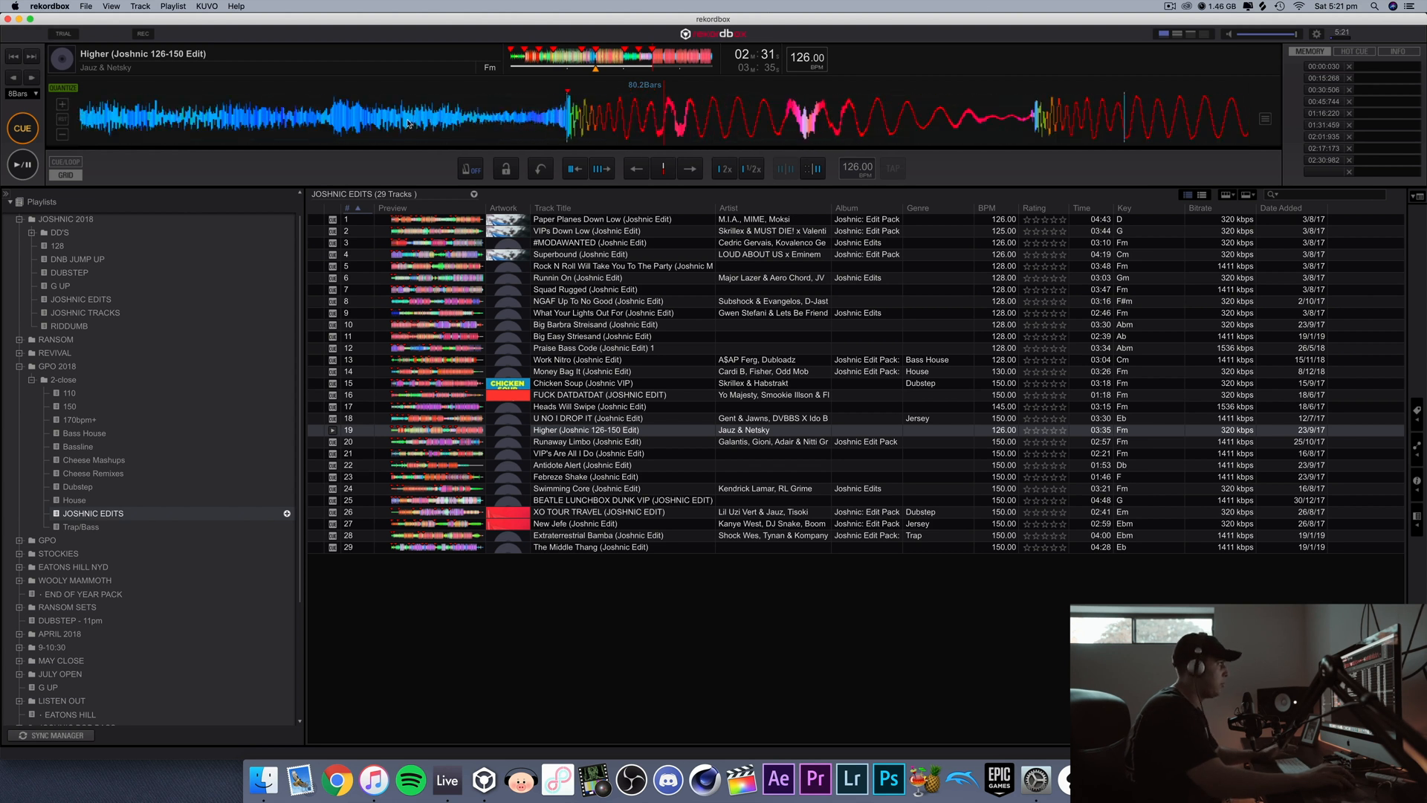
{"action": "left_click_drag", "start_coordinate": [626, 126], "coordinate": [723, 128]}
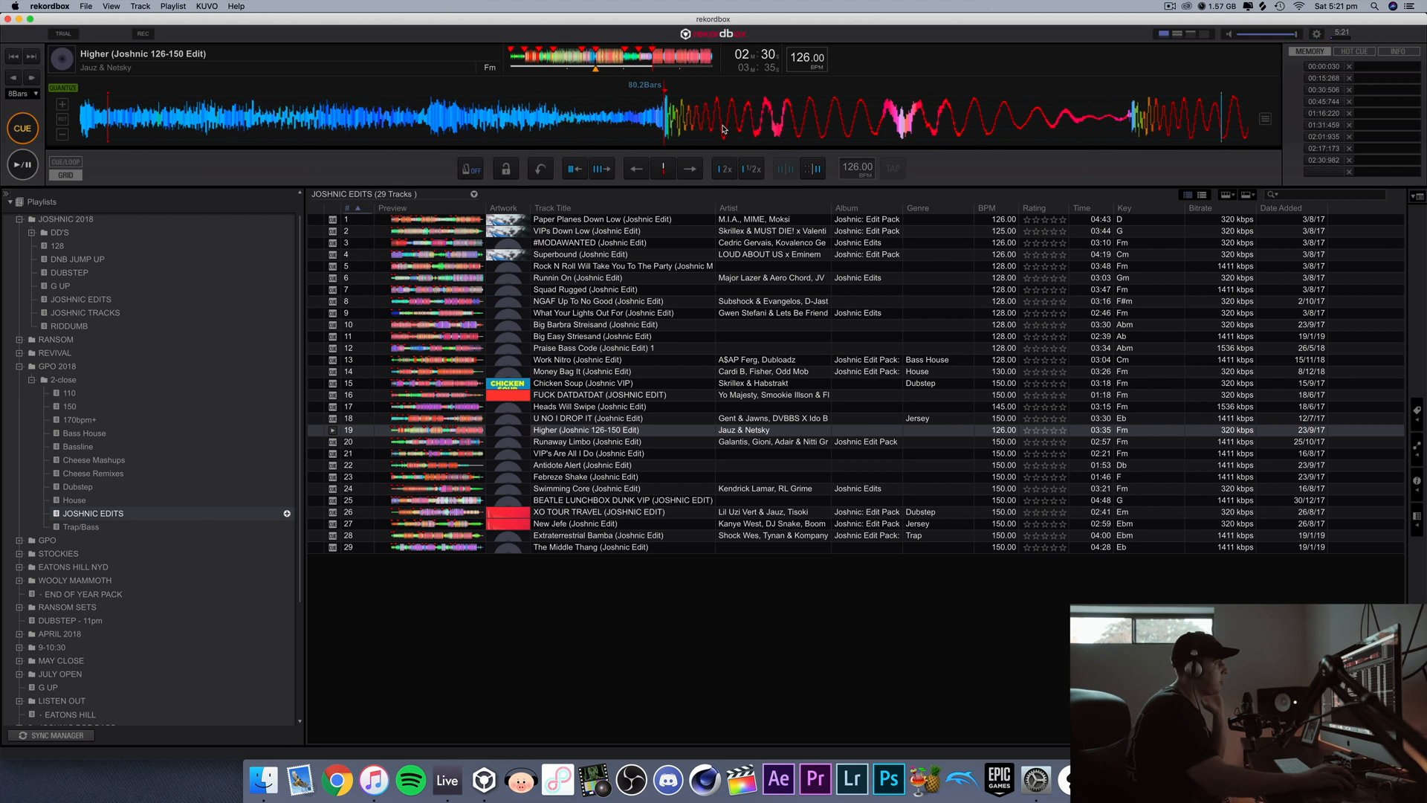
{"action": "left_click", "coordinate": [645, 61]}
{"action": "key", "text": "space"}
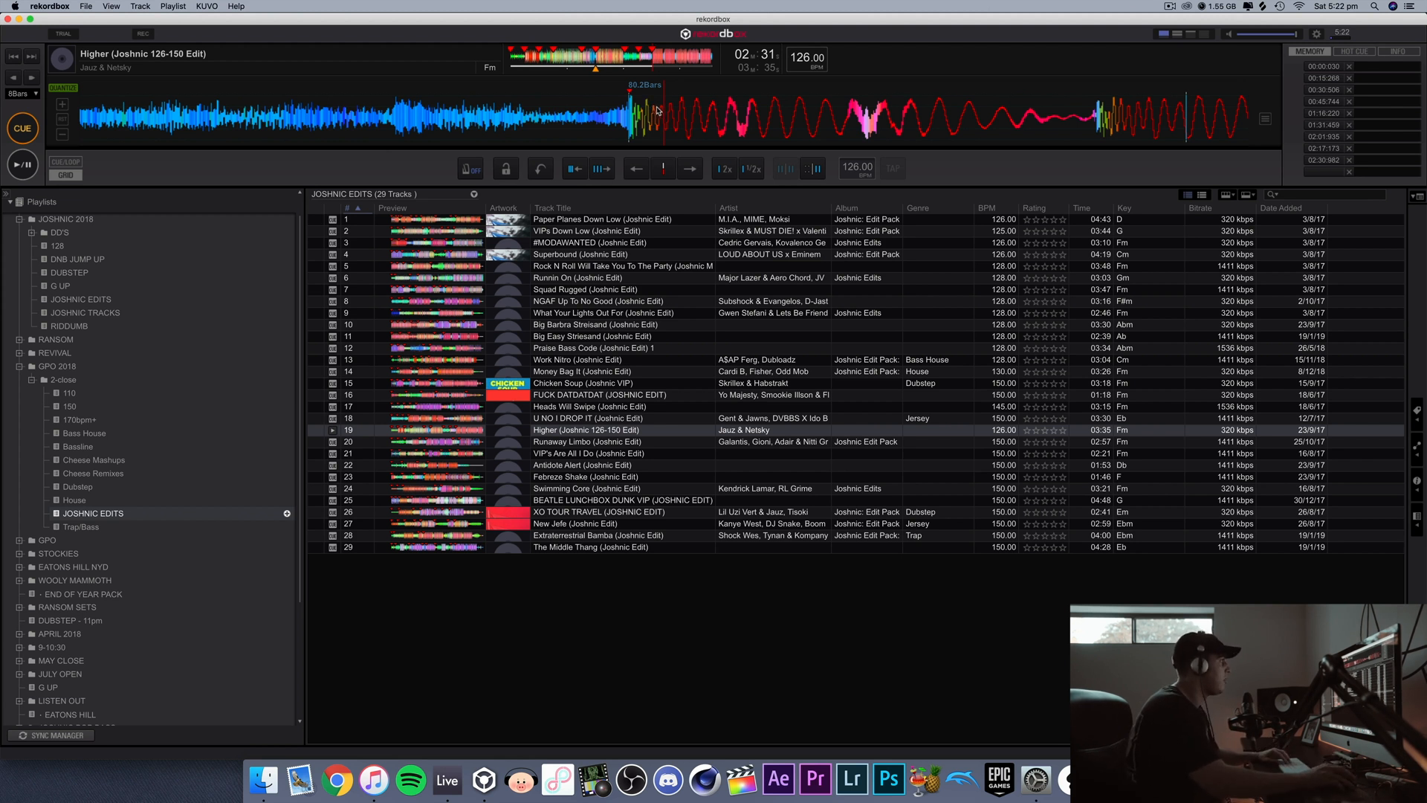
{"action": "left_click_drag", "start_coordinate": [664, 111], "coordinate": [693, 116]}
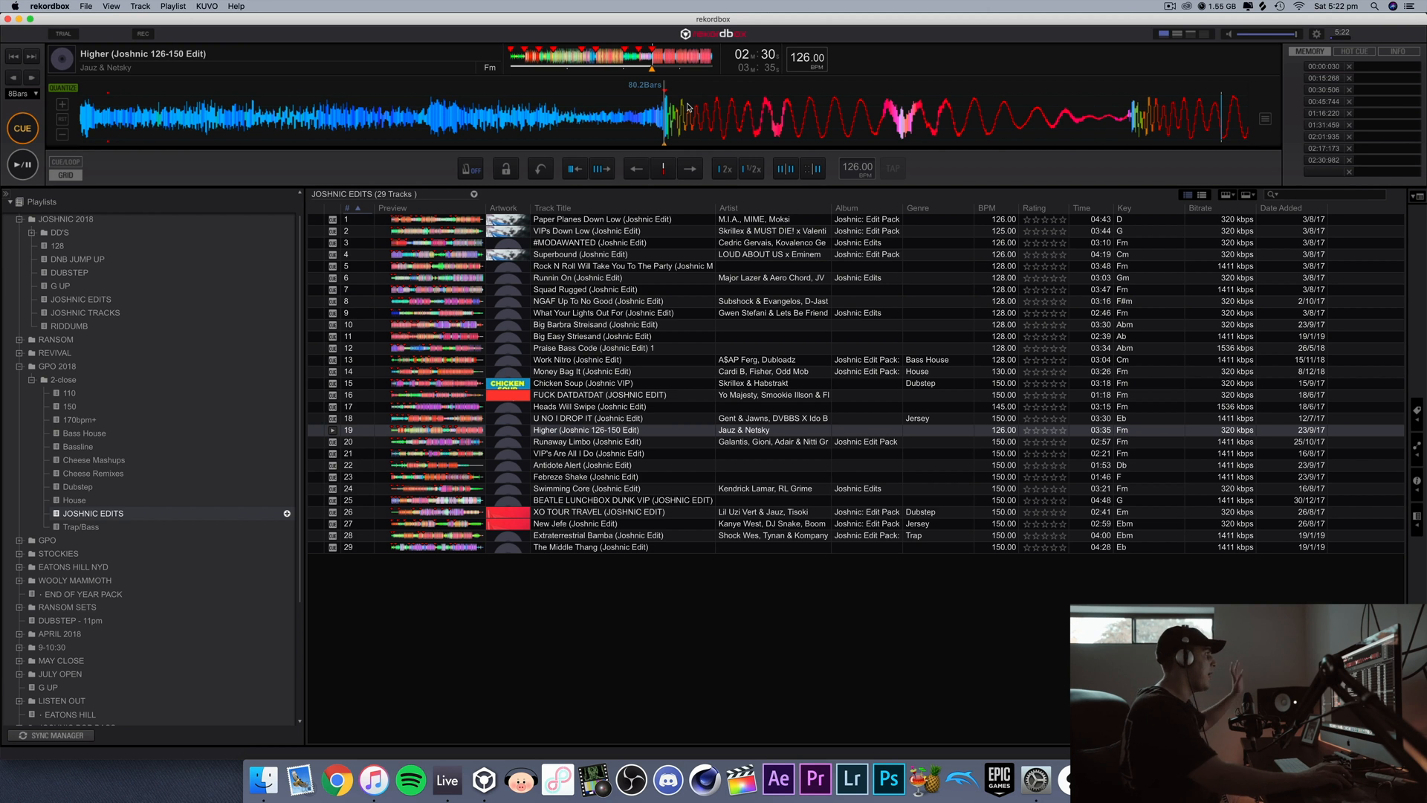
{"action": "left_click", "coordinate": [65, 124]}
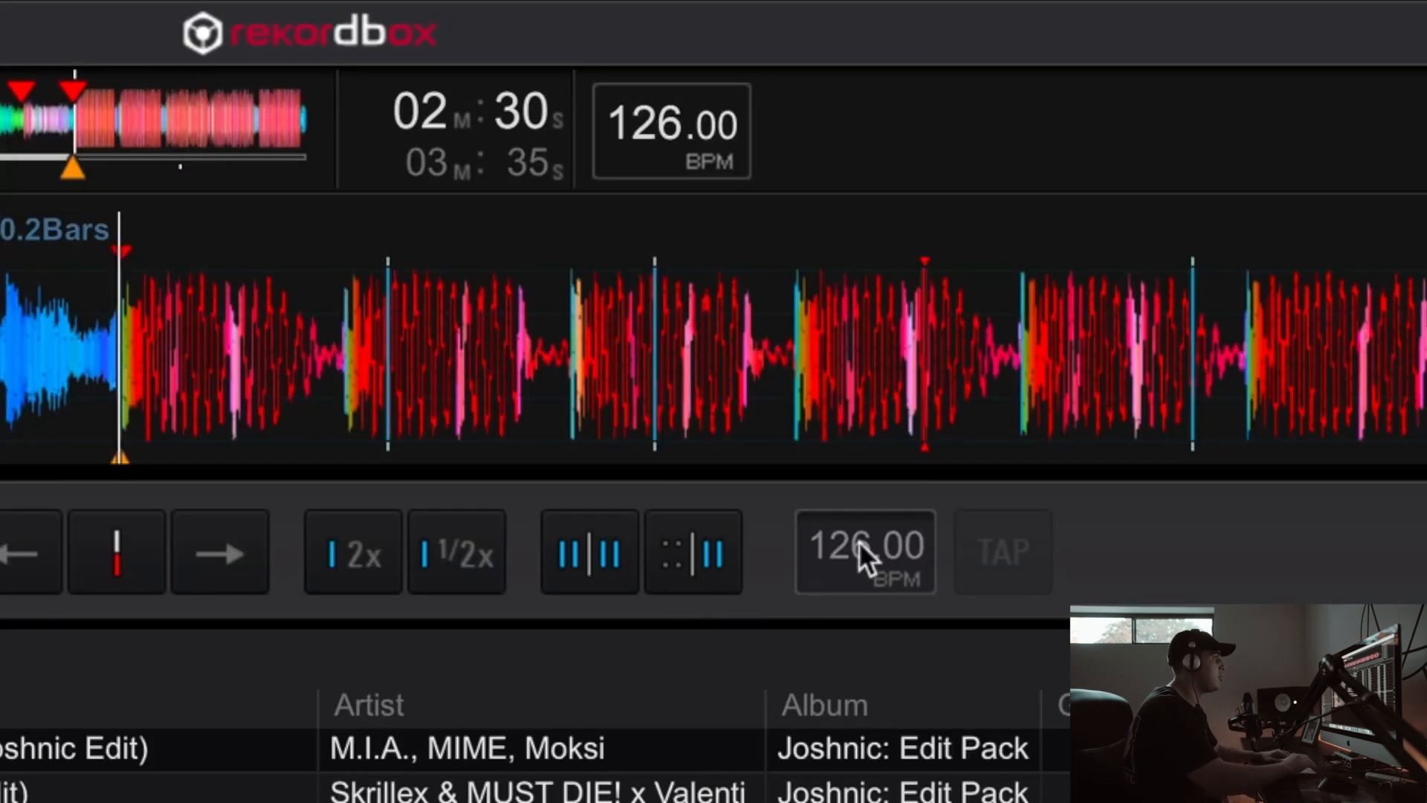
Step: Try beat grid tempos of 140, 145 and 149 BPM from the second drop onward
{"action": "left_click", "coordinate": [855, 170]}
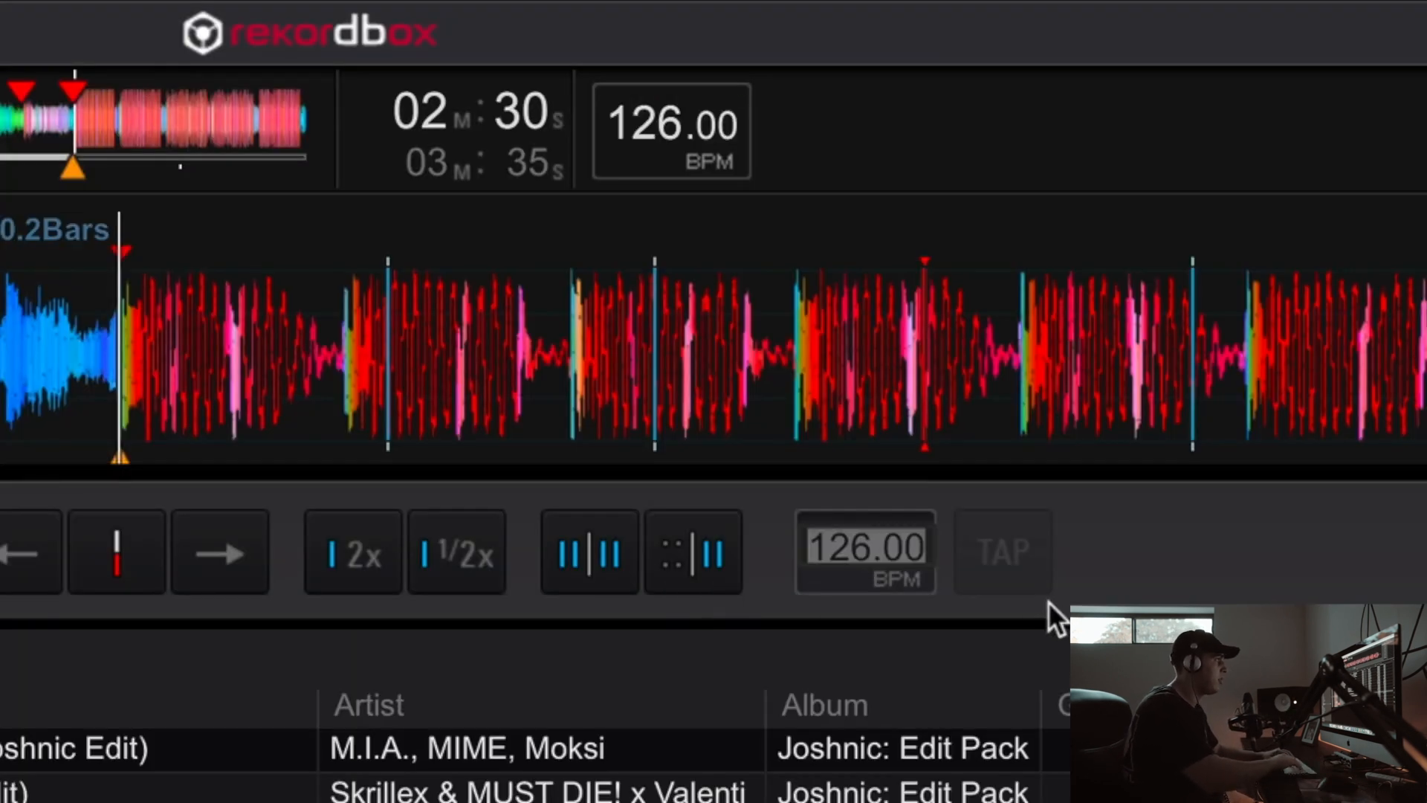
{"action": "type", "text": "140"}
{"action": "key", "text": "Return"}
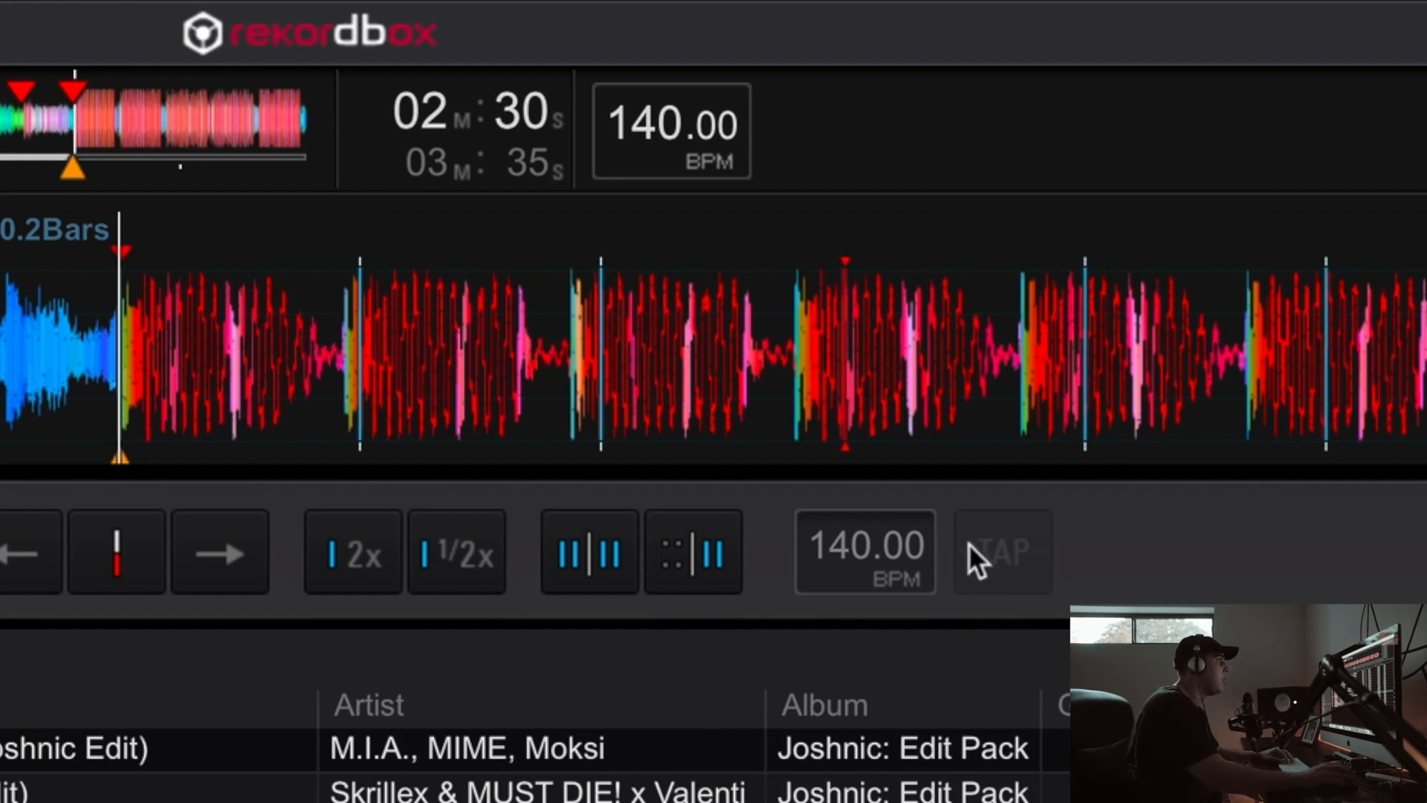
{"action": "double_click", "coordinate": [871, 547]}
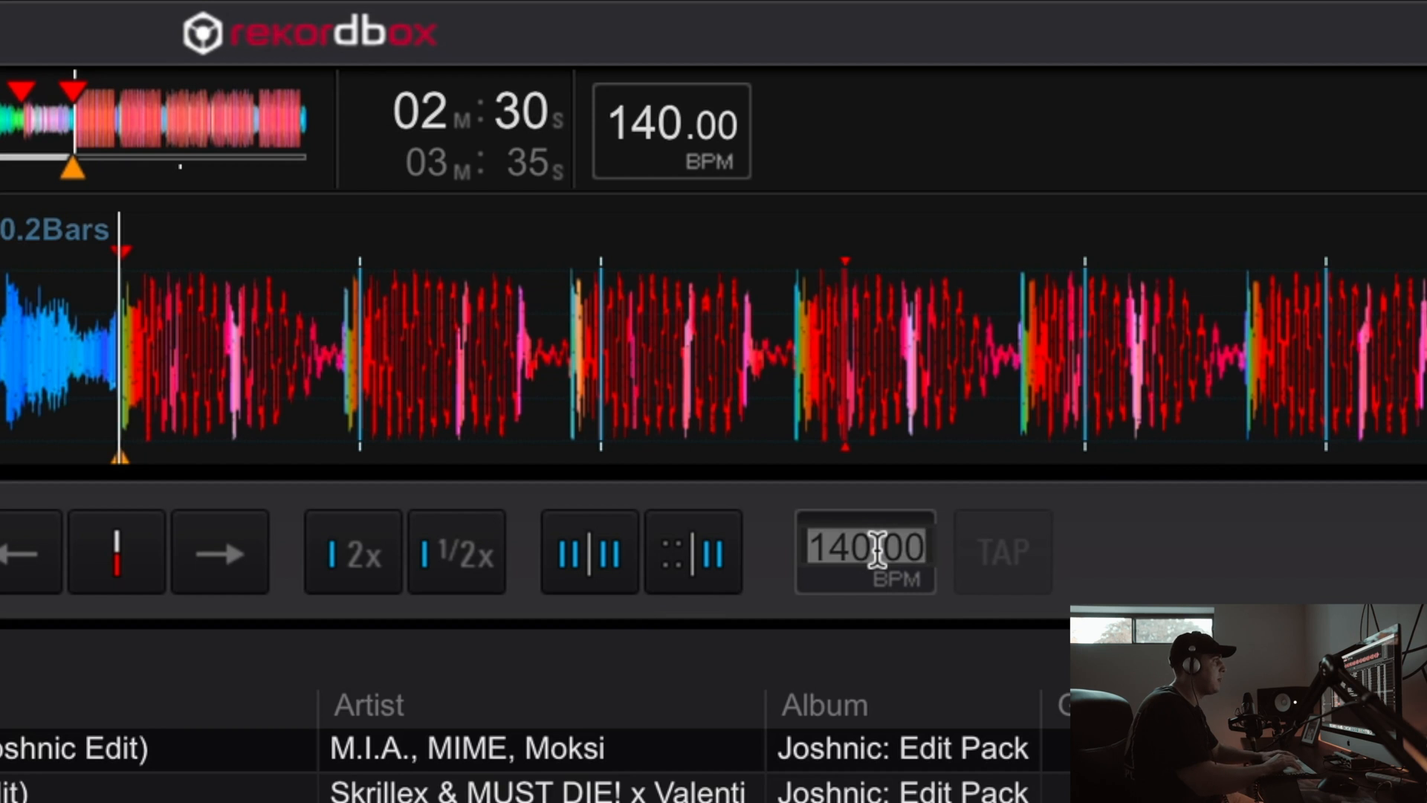
{"action": "type", "text": "145"}
{"action": "key", "text": "Return"}
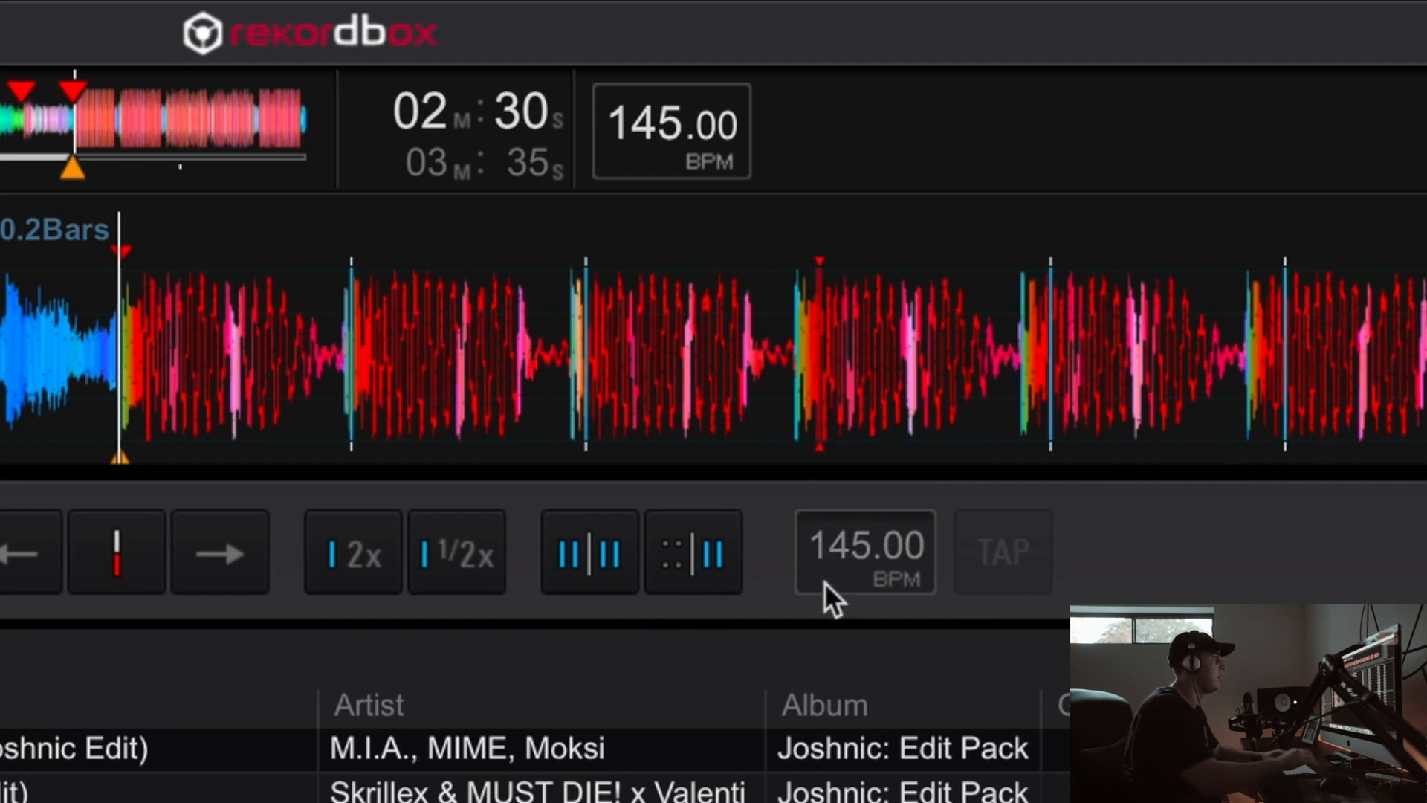
{"action": "double_click", "coordinate": [862, 562]}
{"action": "type", "text": "145"}
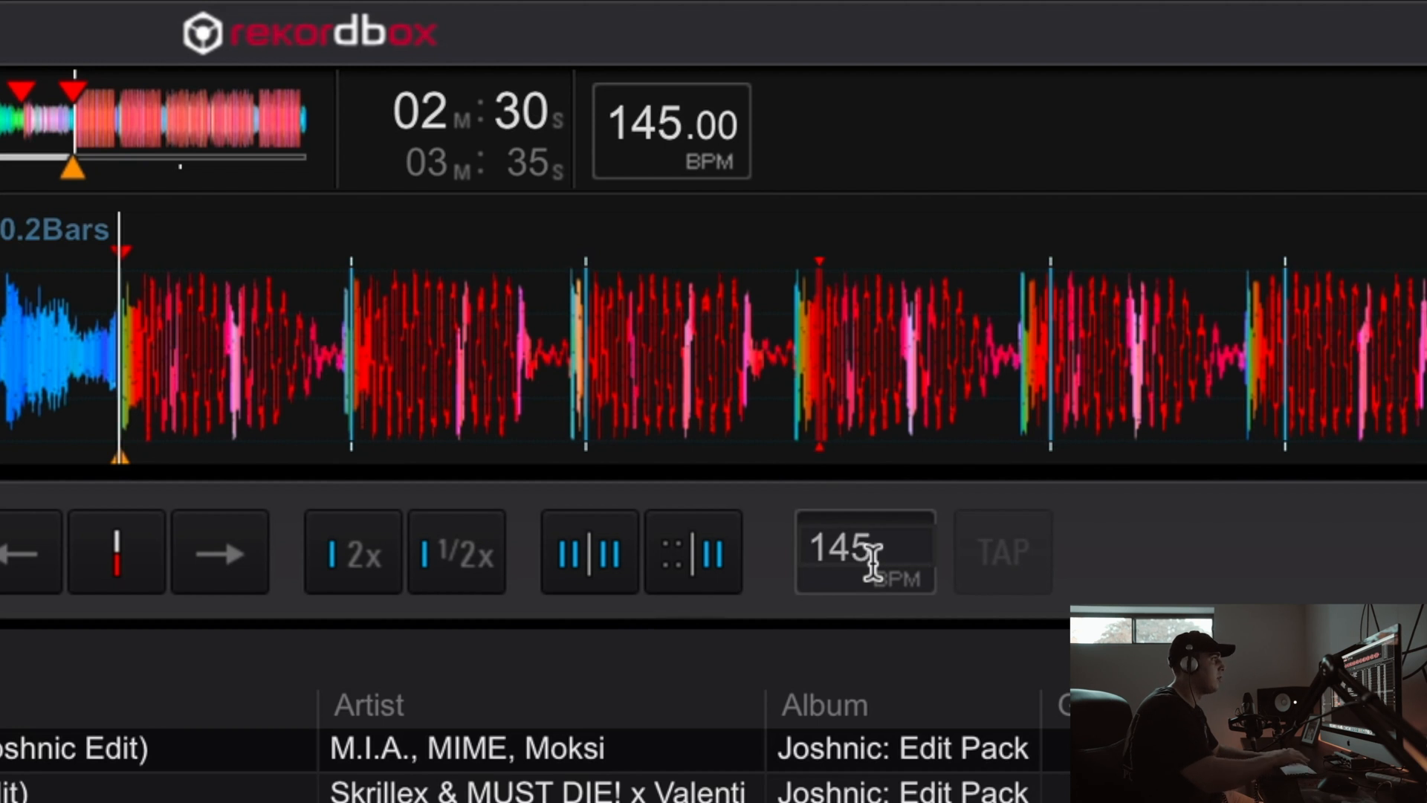
{"action": "key", "text": "BackSpace"}
{"action": "type", "text": "9"}
{"action": "key", "text": "Return"}
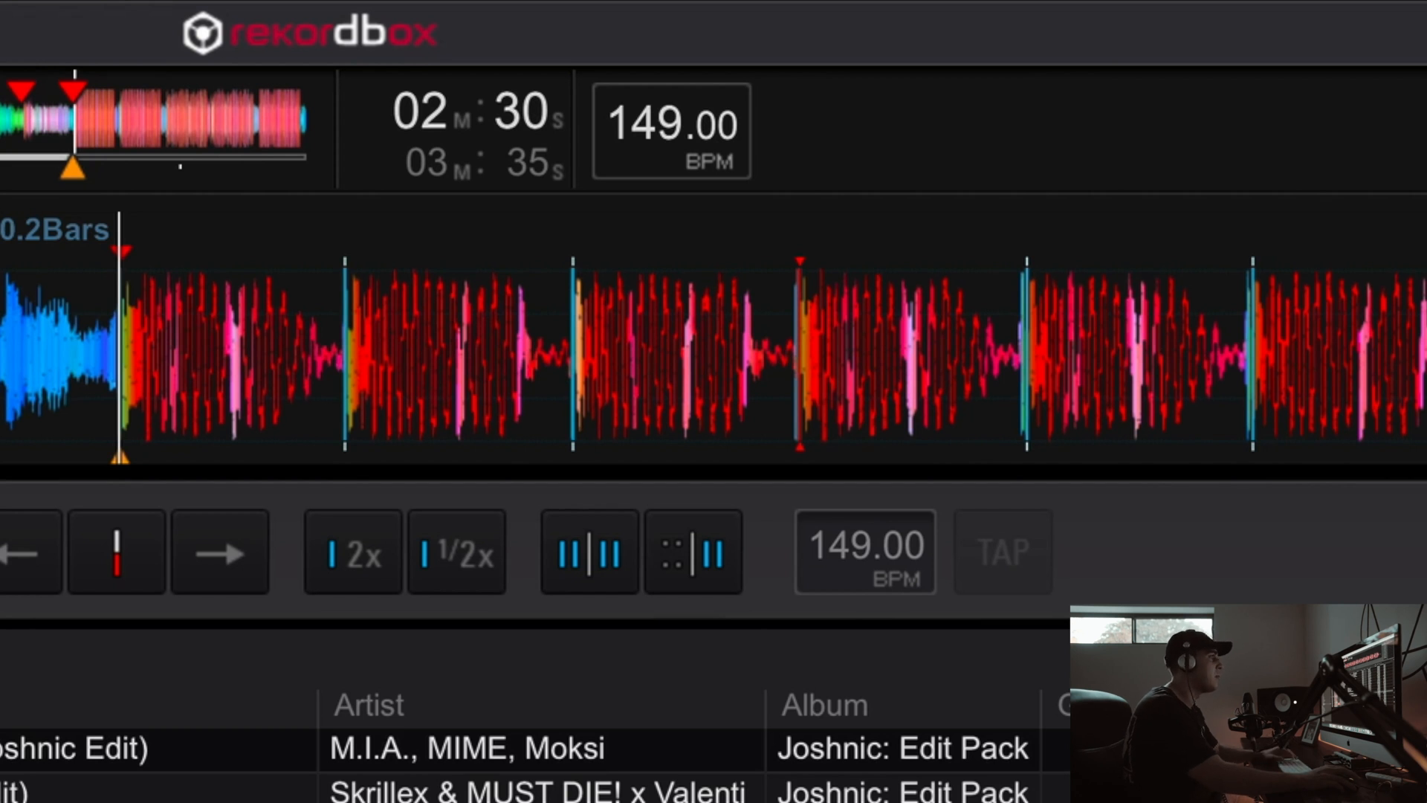
Step: Set the beat grid tempo to 150 BPM from the second drop onward
{"action": "left_click", "coordinate": [828, 524]}
{"action": "type", "text": "150"}
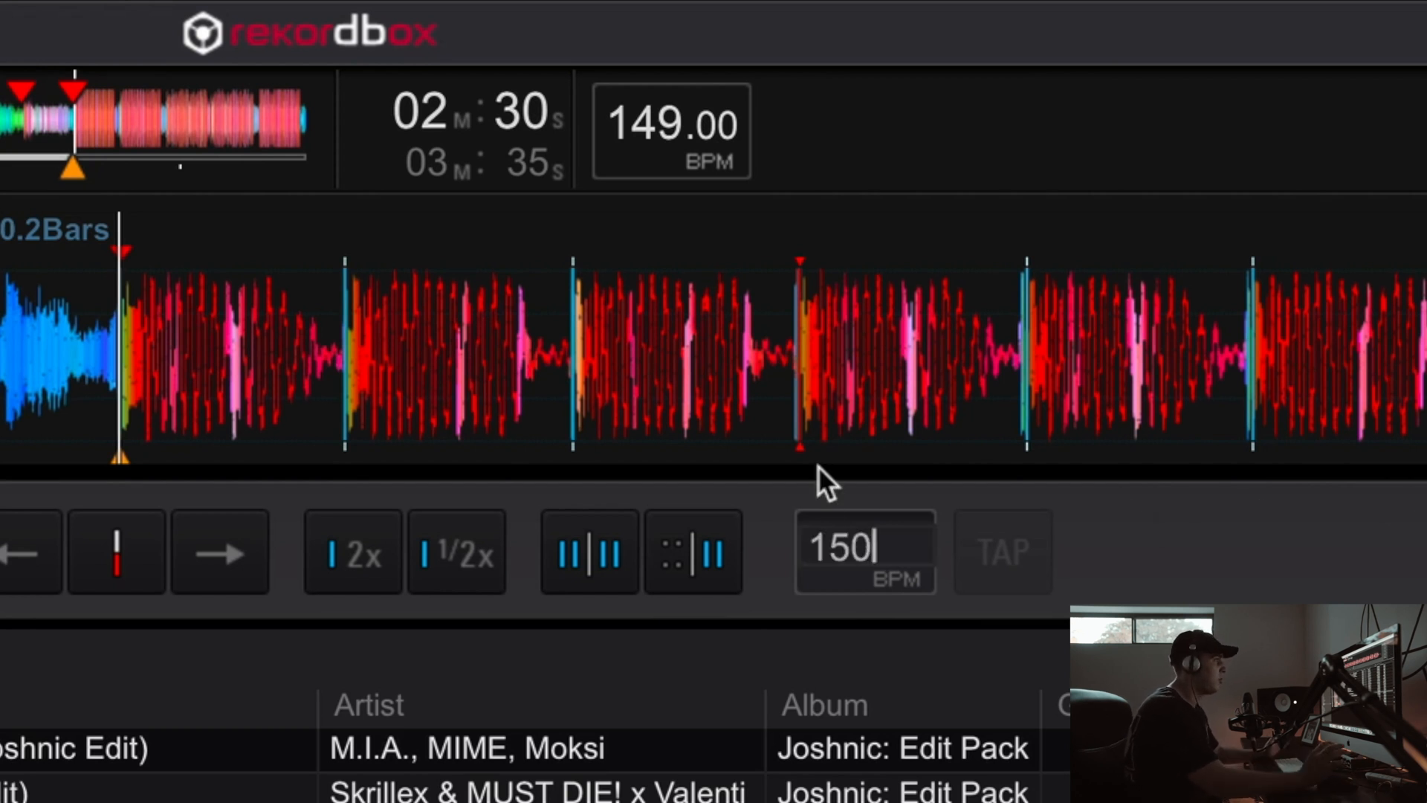
{"action": "key", "text": "Return"}
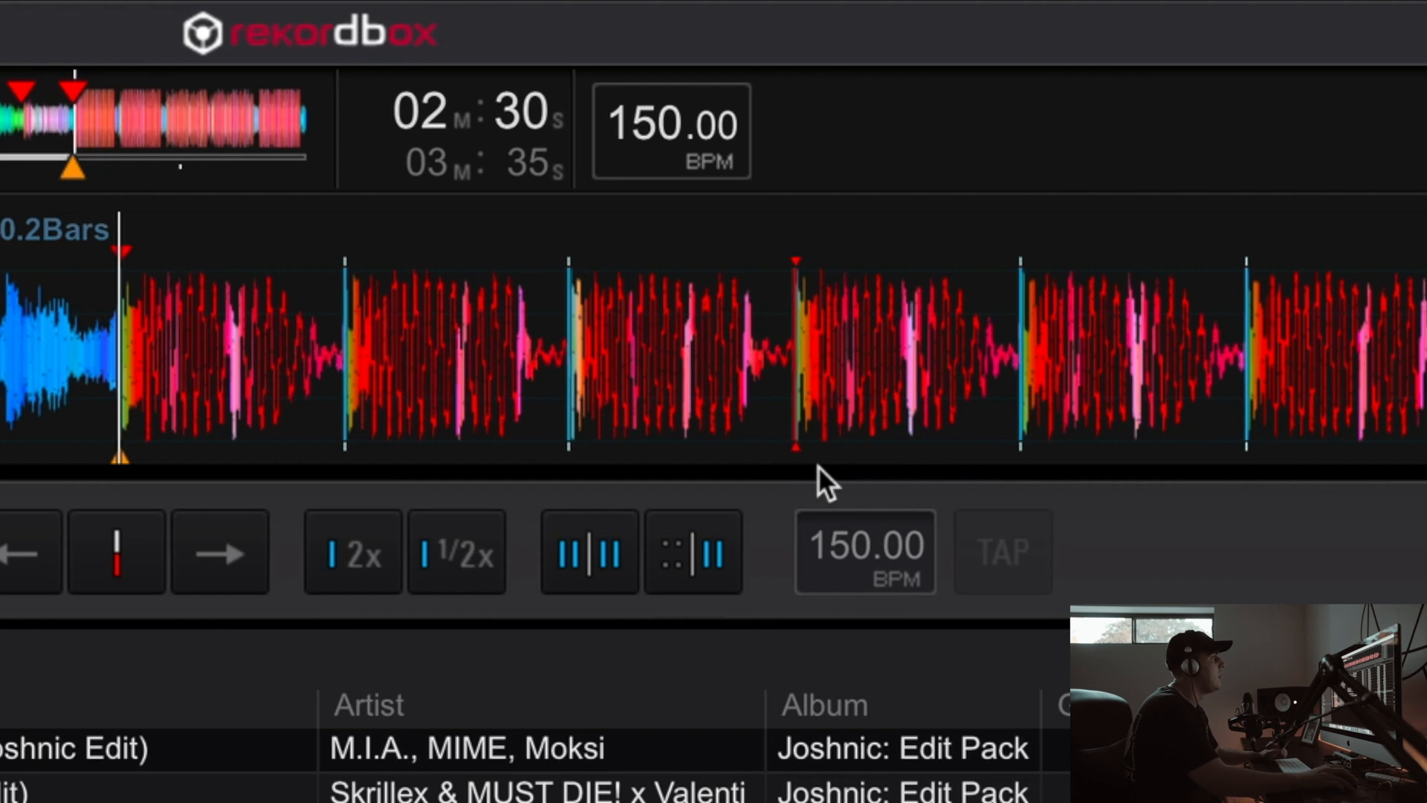
Step: Play the track from the second drop to check the beat grid against the audio
{"action": "key", "text": "space"}
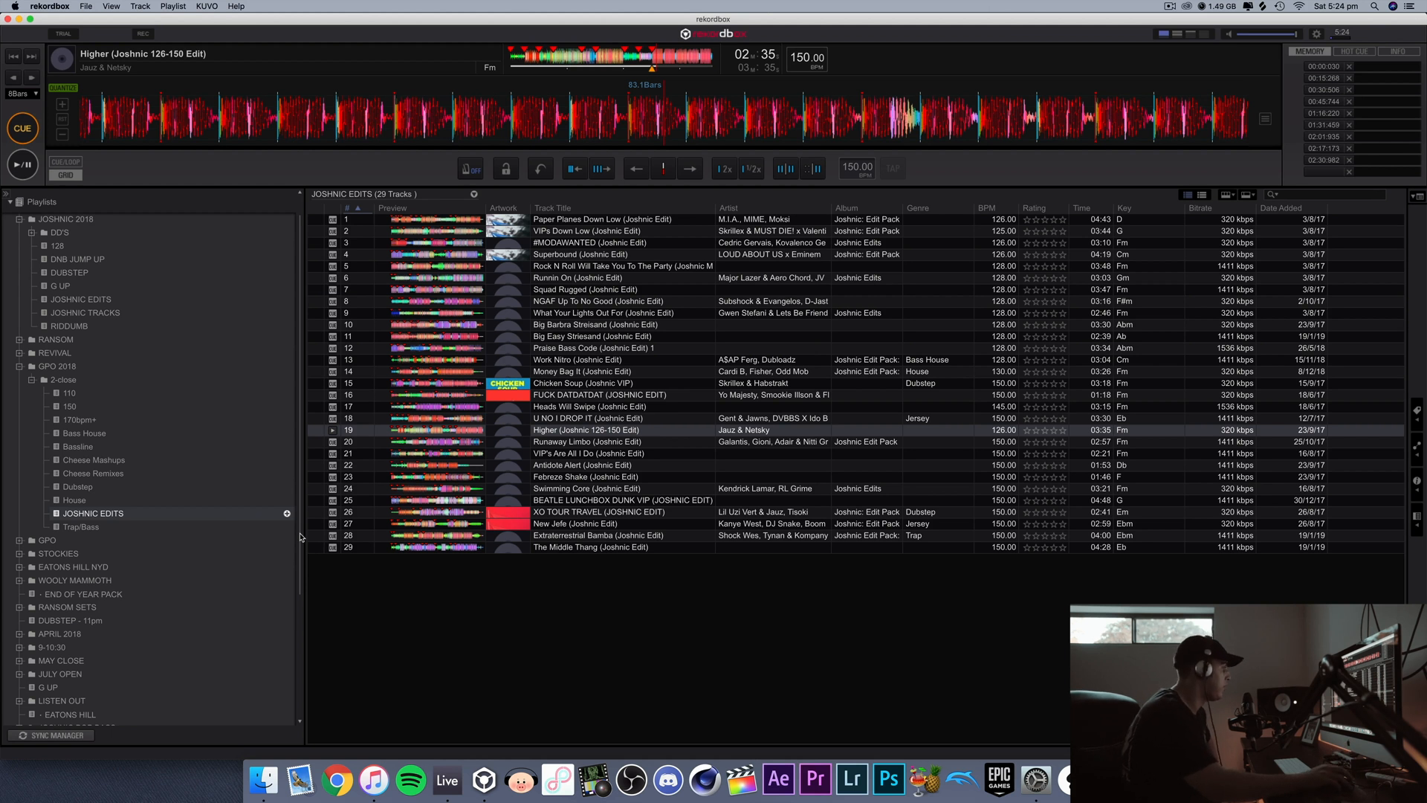
Step: Show the tracks of HISTORY 2019-04-06 (2) from the April 2019 folder of the play histories
{"action": "scroll", "coordinate": [154, 647], "scroll_direction": "down", "scroll_amount": 4}
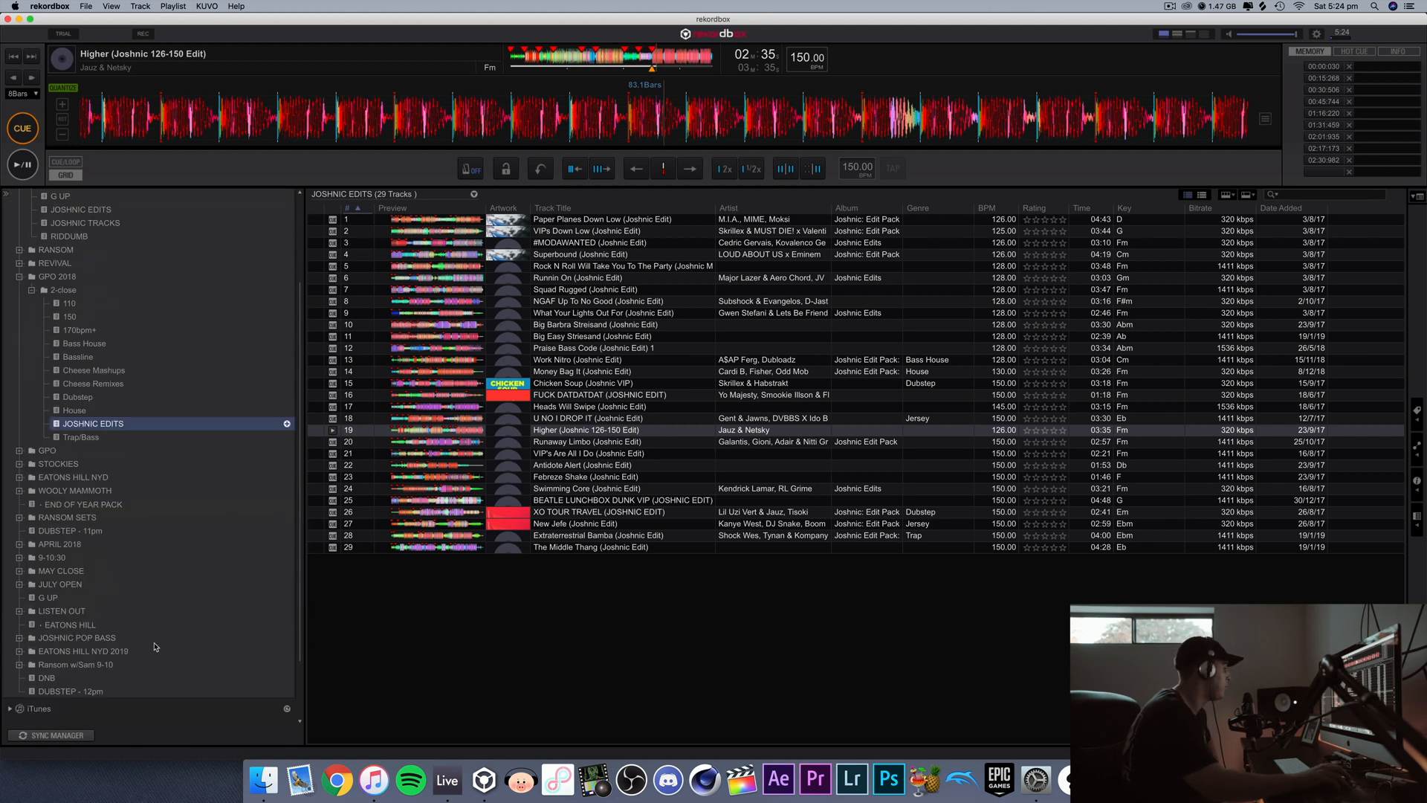
{"action": "scroll", "coordinate": [185, 624], "scroll_direction": "down", "scroll_amount": 4}
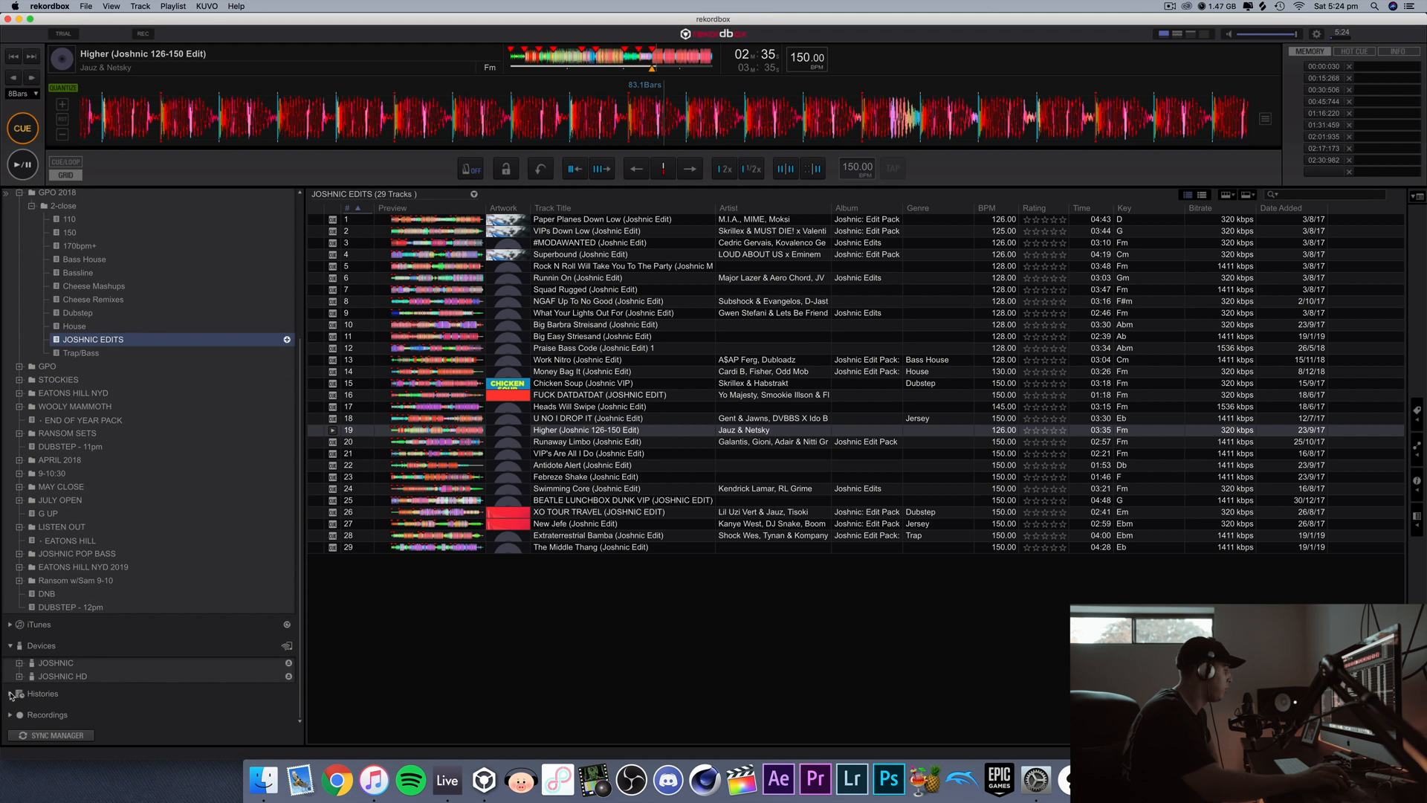
{"action": "left_click", "coordinate": [10, 695]}
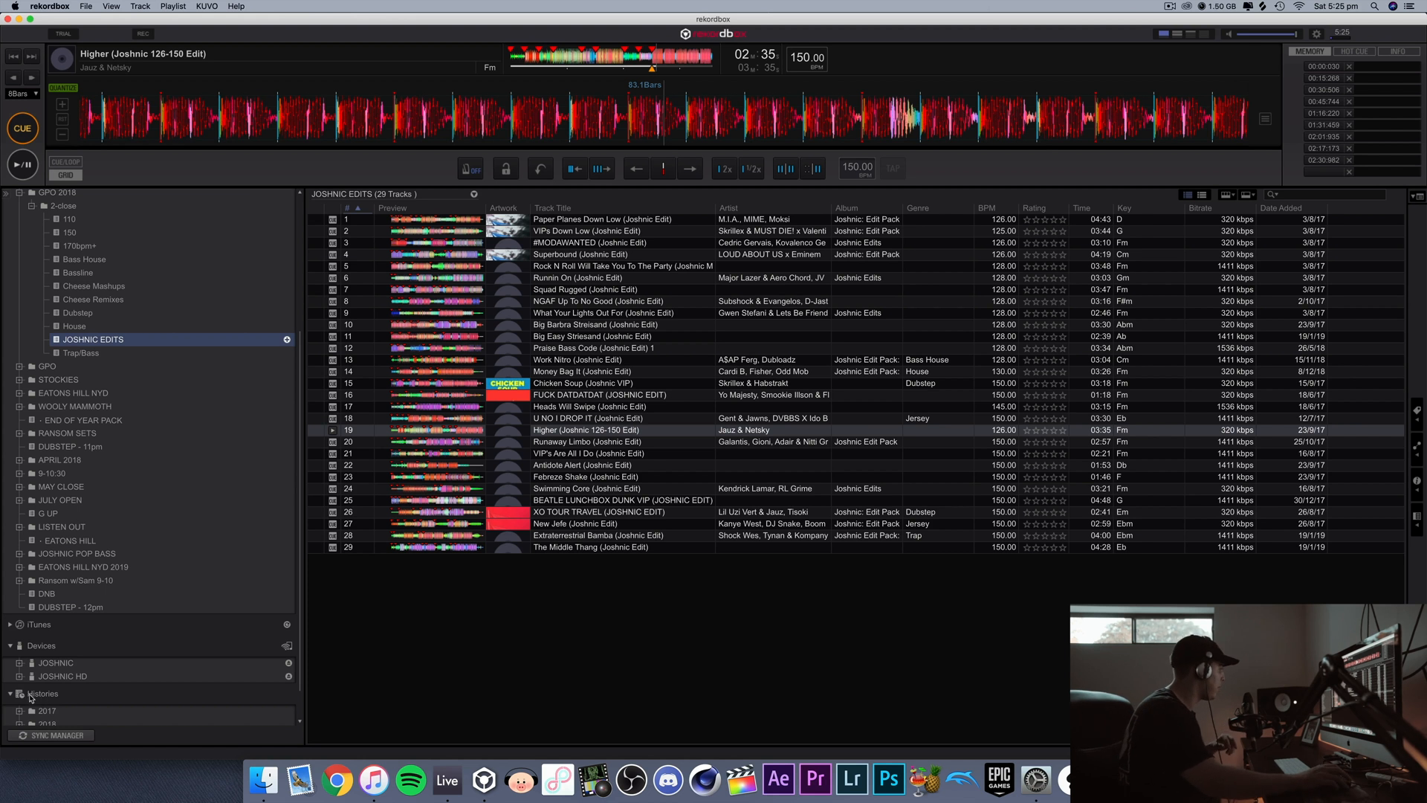
{"action": "scroll", "coordinate": [29, 697], "scroll_direction": "down", "scroll_amount": 2}
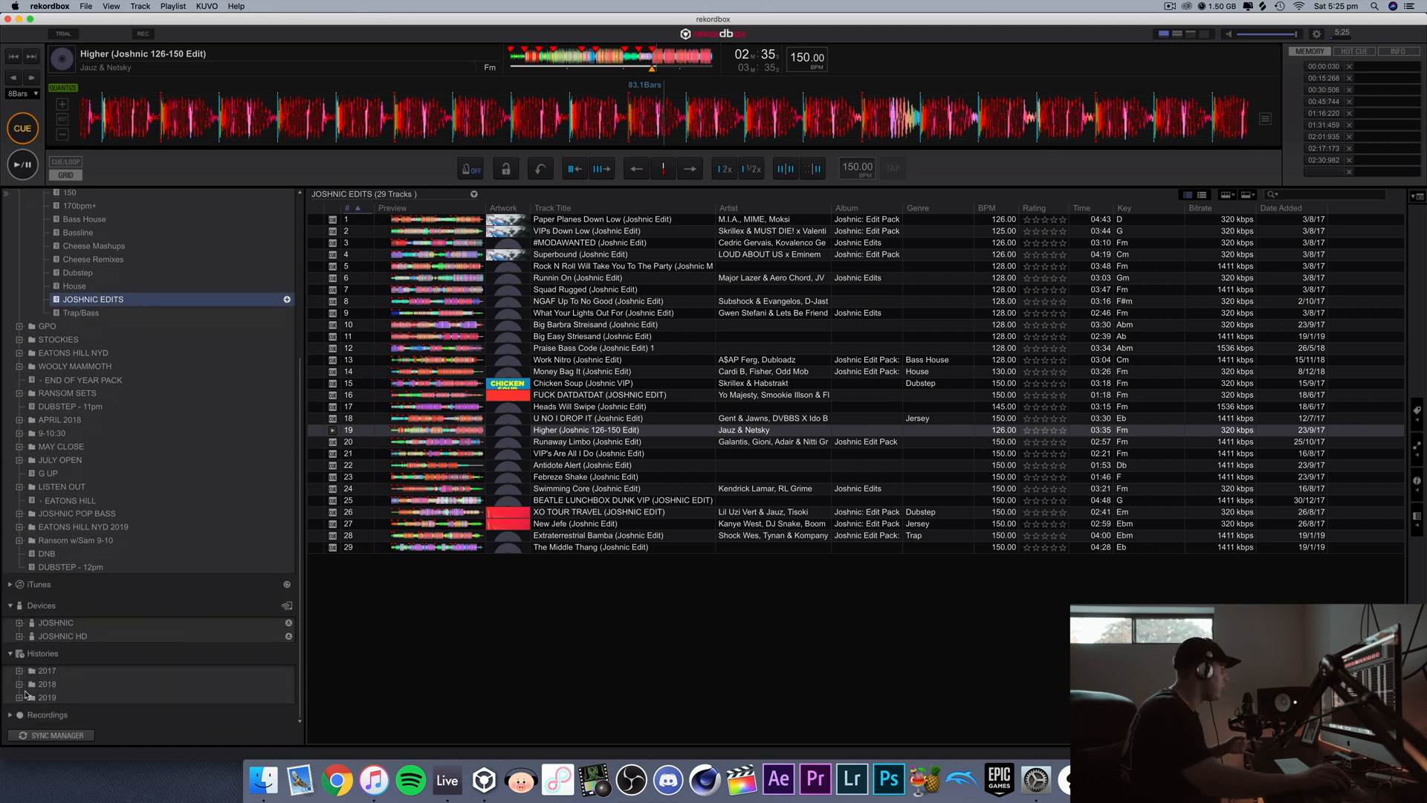
{"action": "left_click", "coordinate": [20, 698]}
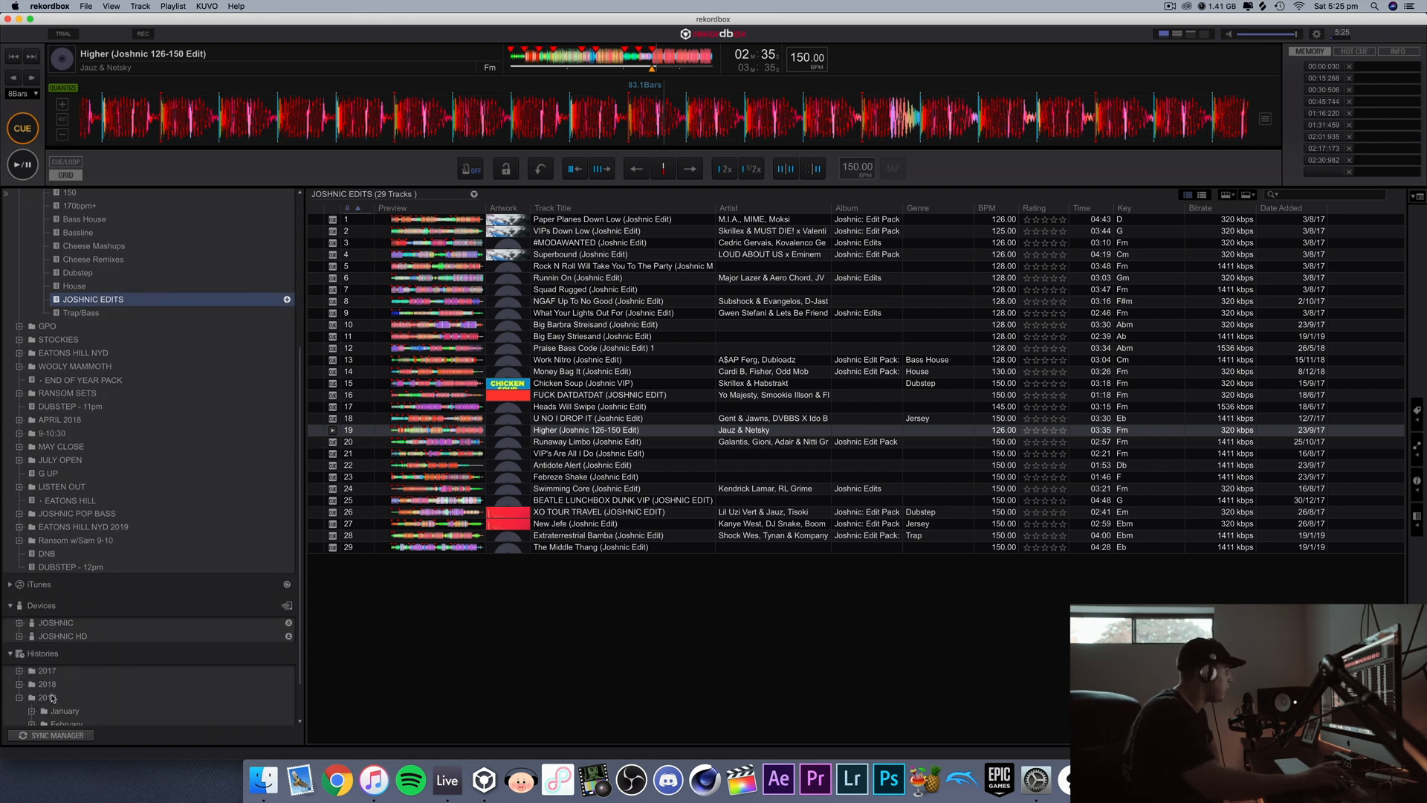
{"action": "scroll", "coordinate": [52, 697], "scroll_direction": "down", "scroll_amount": 3}
{"action": "left_click", "coordinate": [31, 698]}
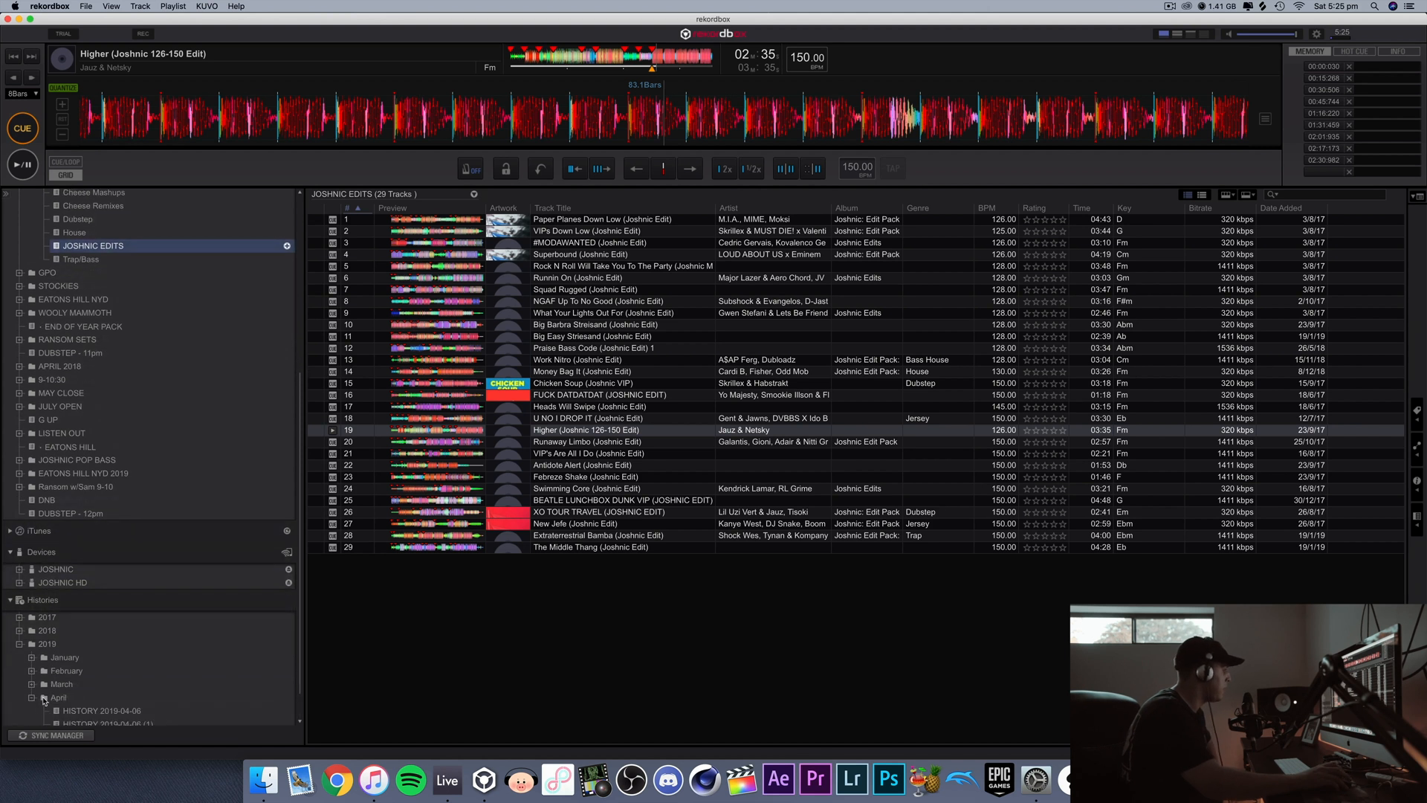
{"action": "scroll", "coordinate": [67, 703], "scroll_direction": "down", "scroll_amount": 2}
{"action": "left_click", "coordinate": [118, 698]}
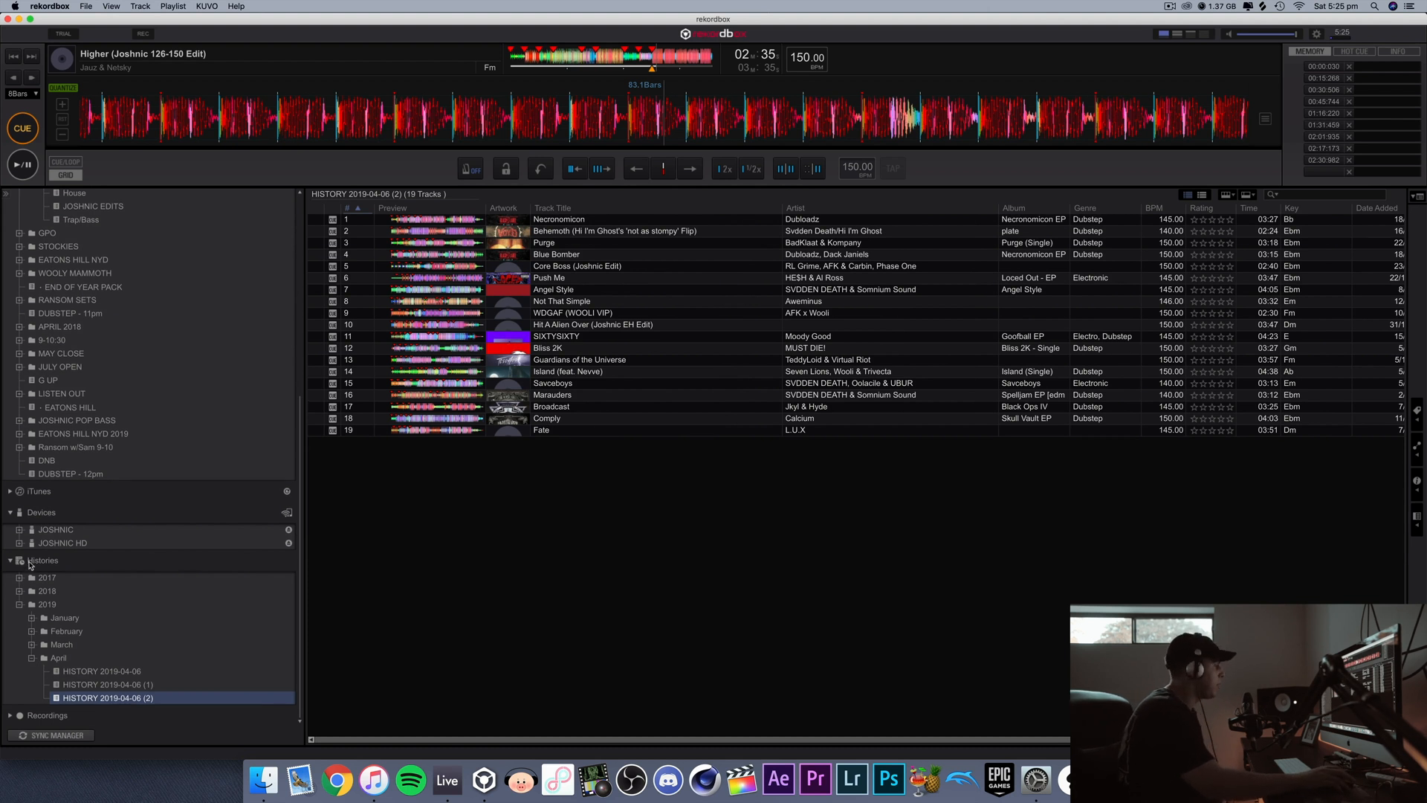
Step: Export the JOSHNIC 2018 playlist folder to the JOSHNIC device, replacing the existing folder of that name
{"action": "scroll", "coordinate": [27, 576], "scroll_direction": "up", "scroll_amount": 10}
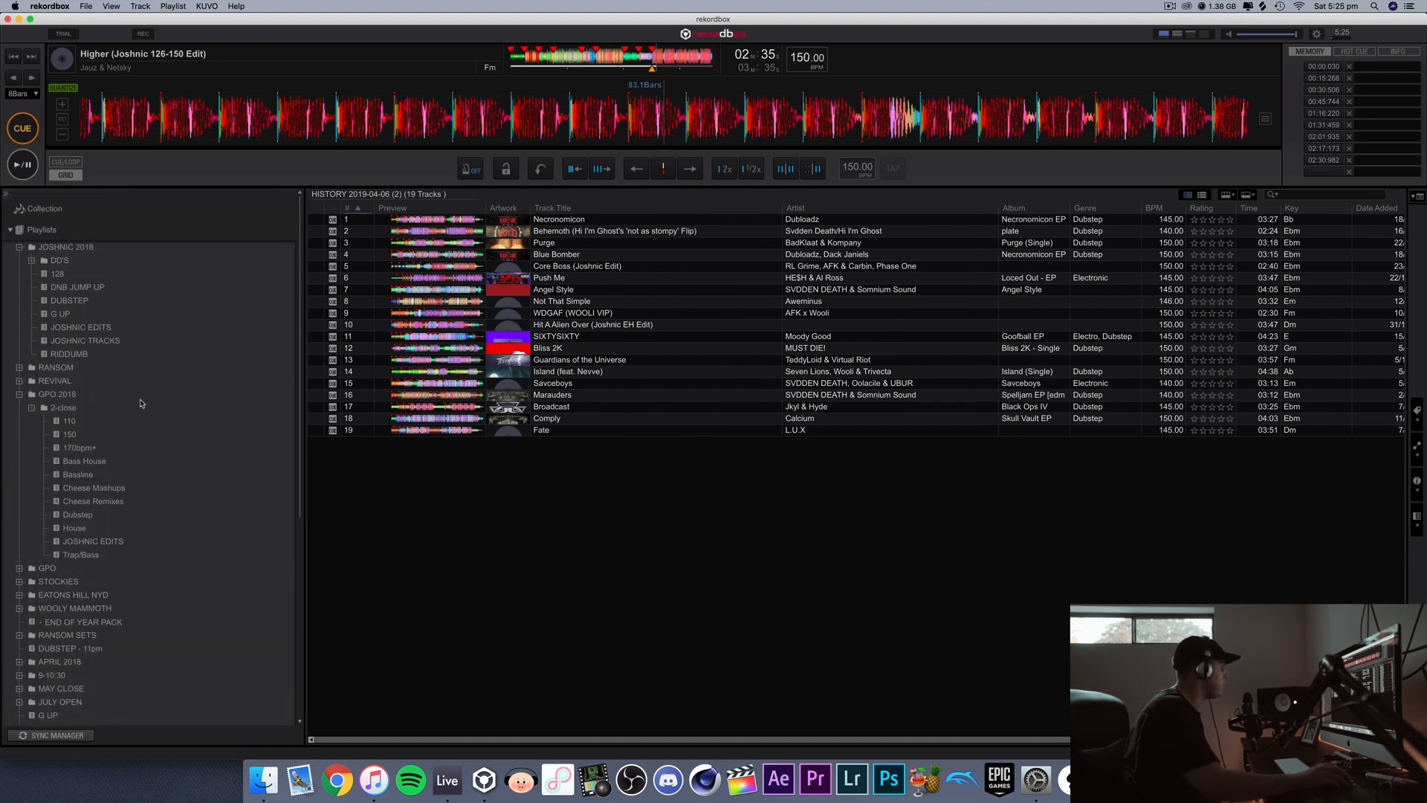
{"action": "left_click", "coordinate": [70, 248]}
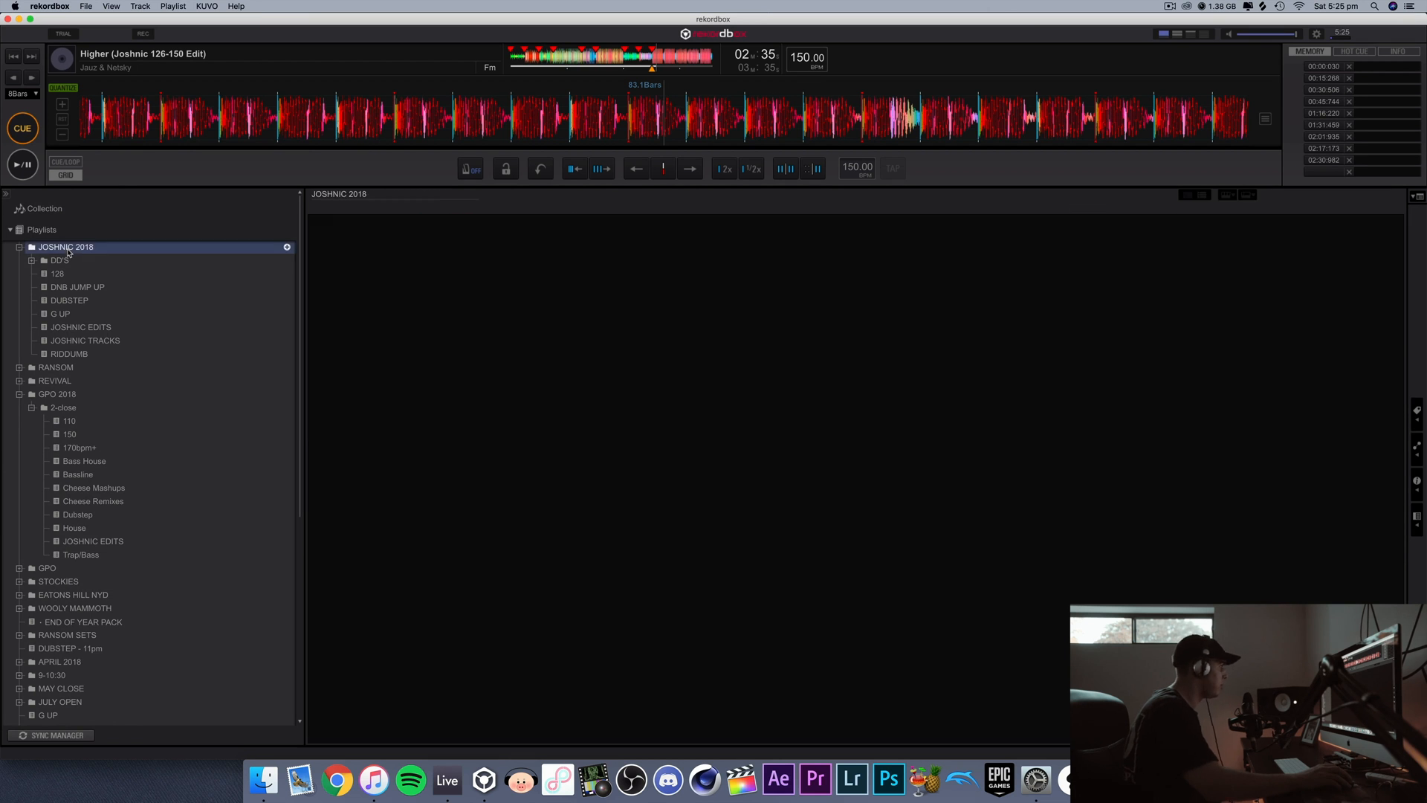
{"action": "right_click", "coordinate": [70, 248]}
{"action": "mouse_move", "coordinate": [119, 256]}
{"action": "left_click", "coordinate": [245, 272]}
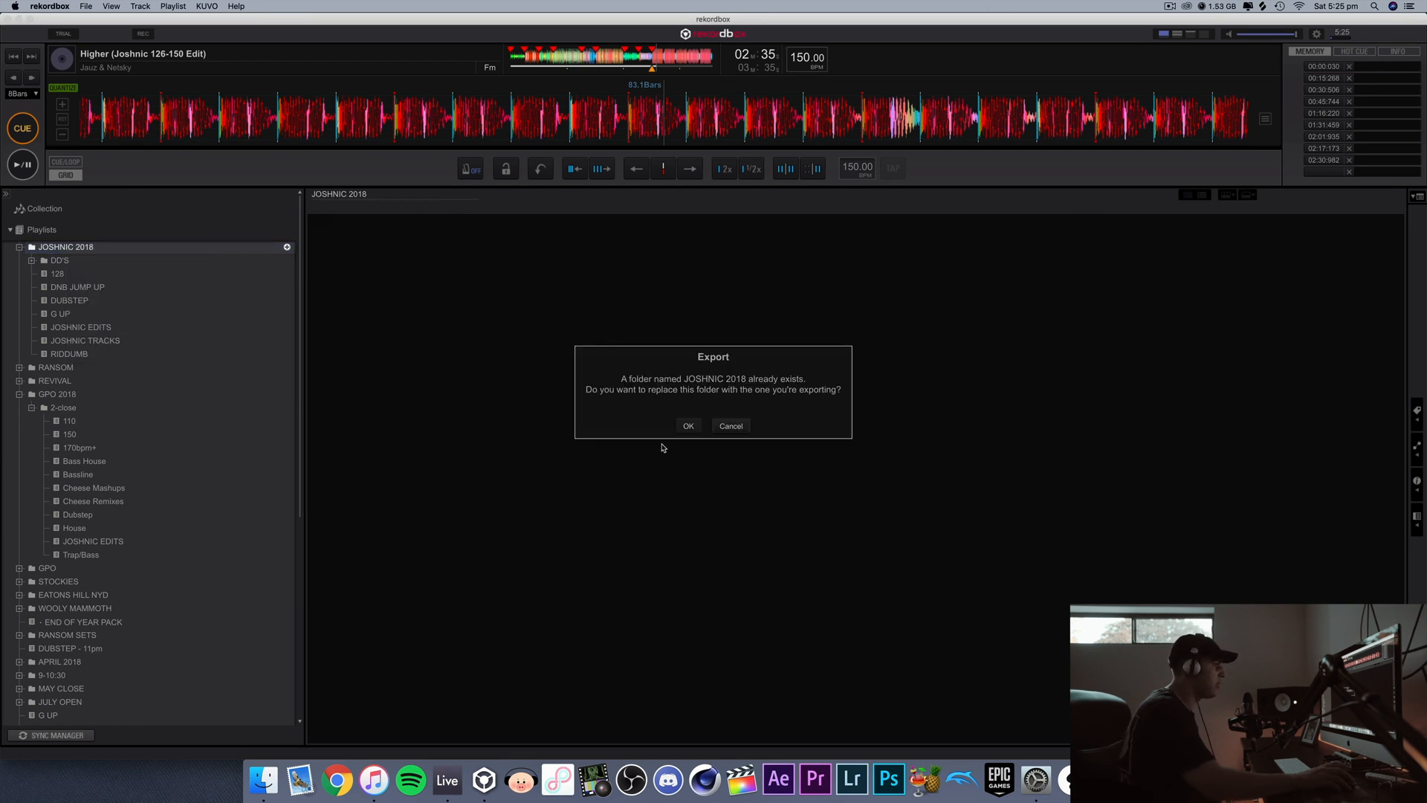
{"action": "left_click", "coordinate": [688, 426]}
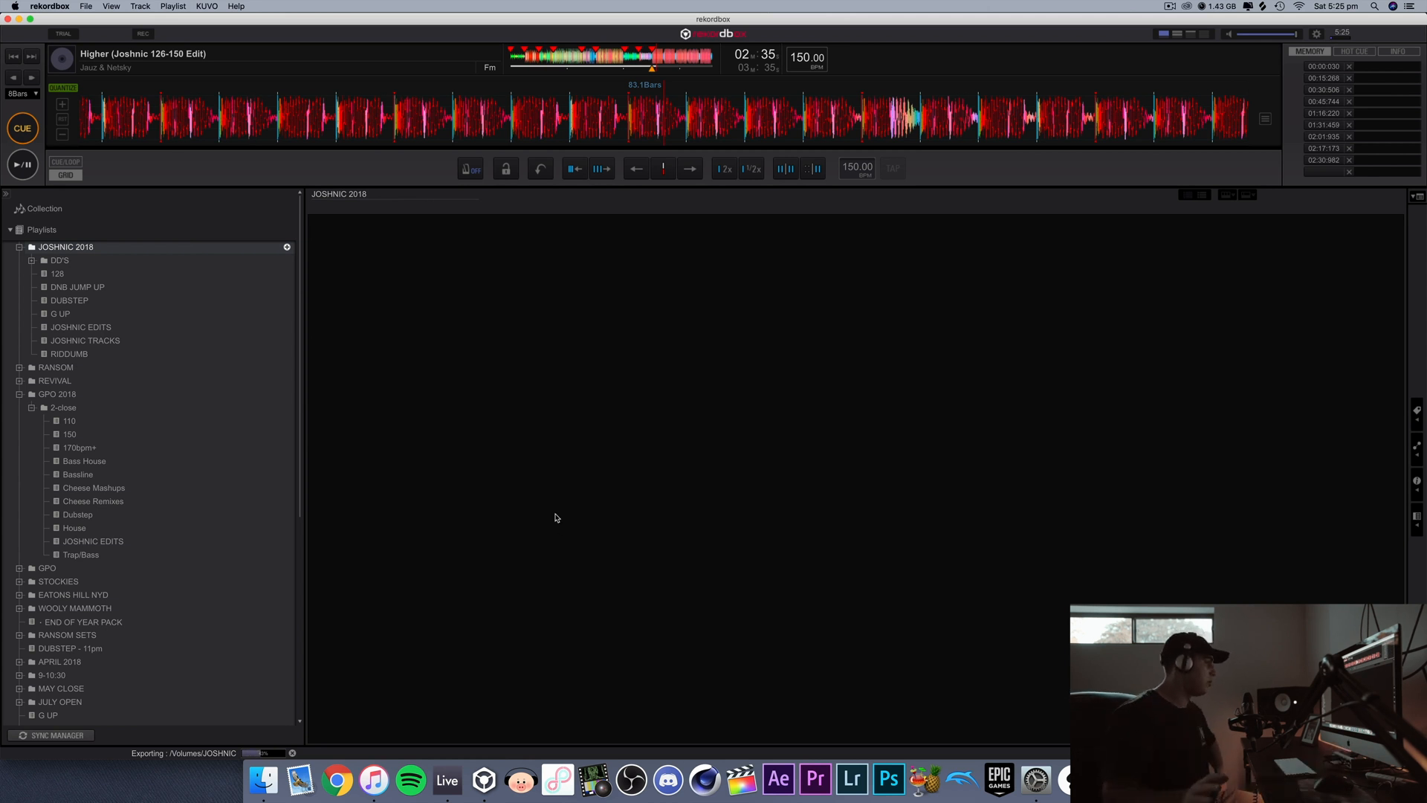
Step: Collapse the GPO 2018 playlist folder and eject the JOSHNIC device
{"action": "left_click", "coordinate": [28, 400]}
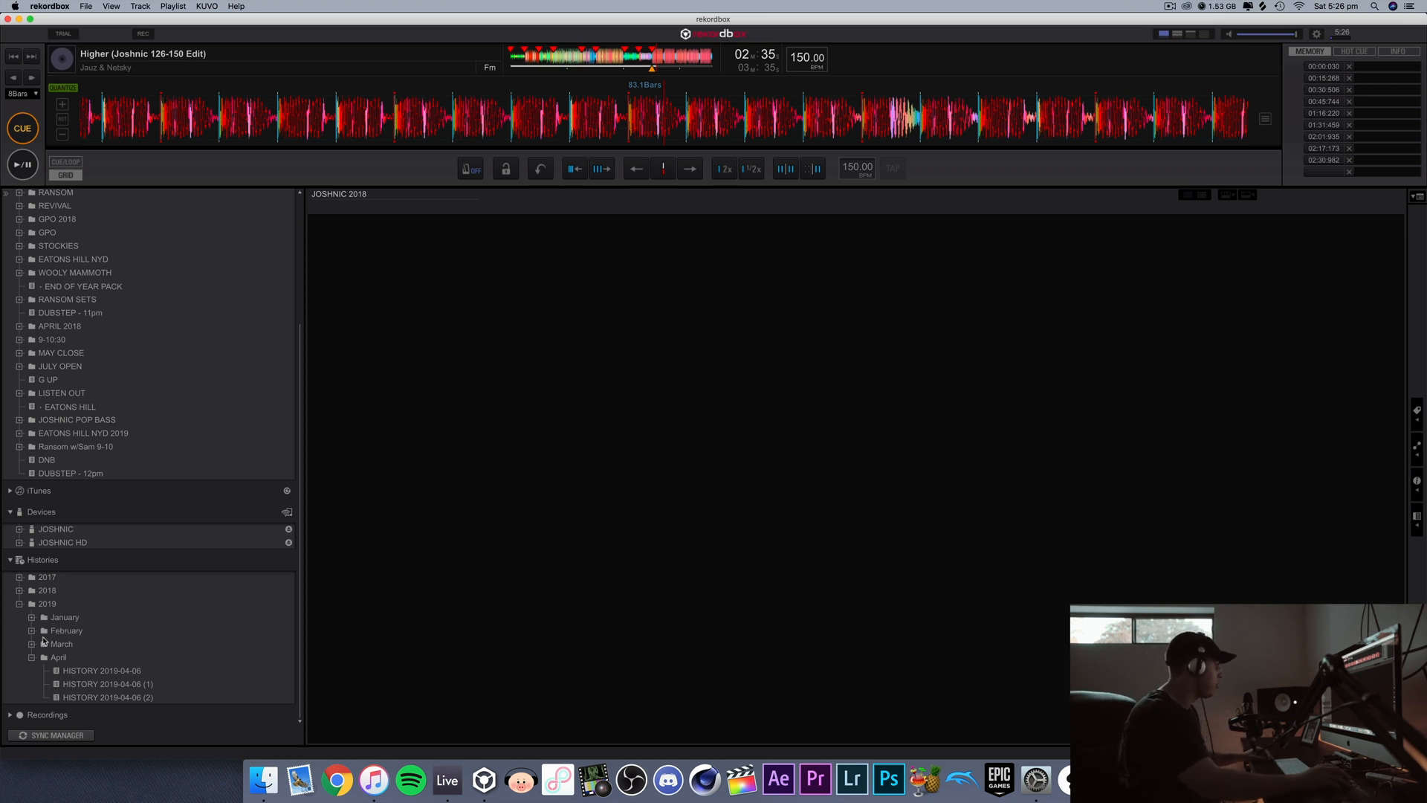
{"action": "left_click", "coordinate": [45, 531]}
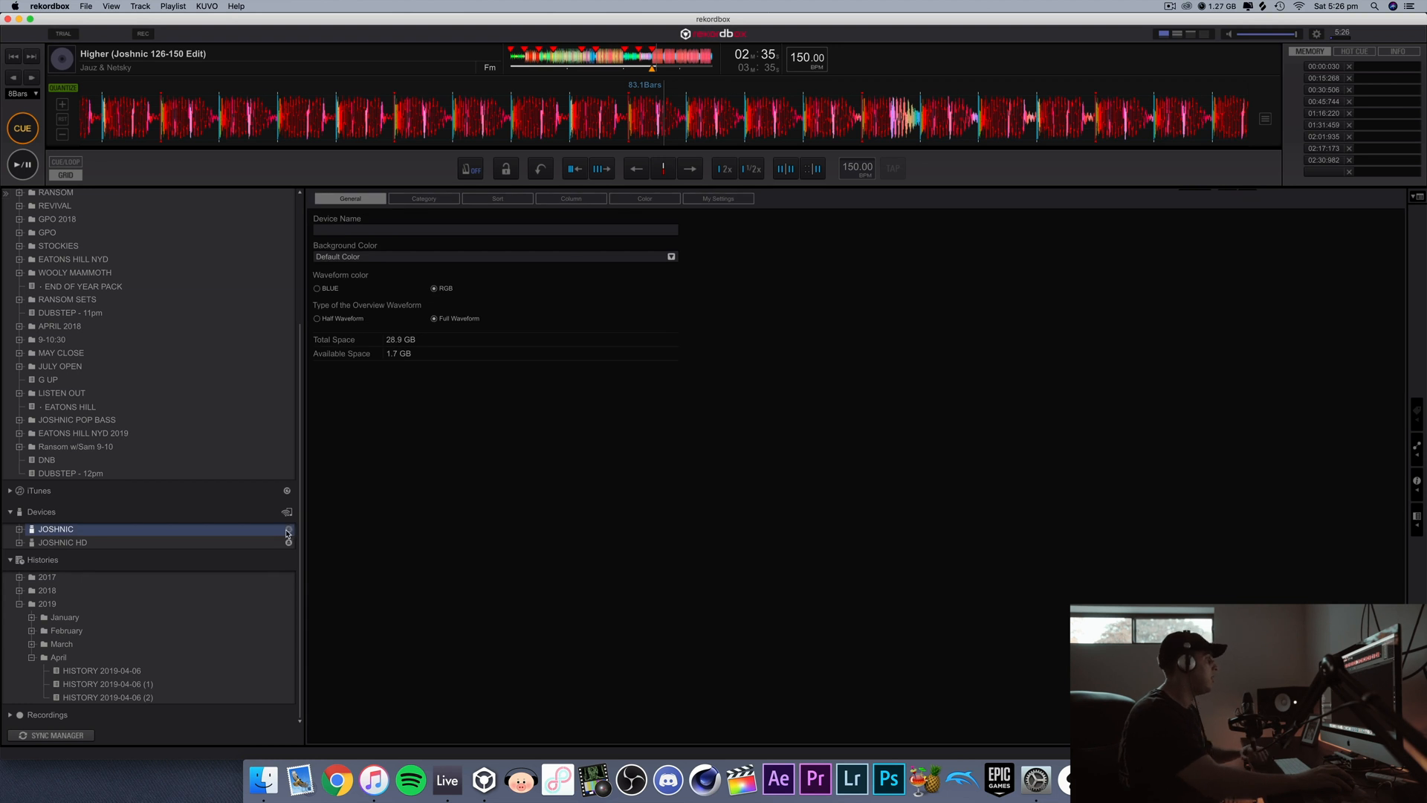
{"action": "left_click", "coordinate": [287, 531]}
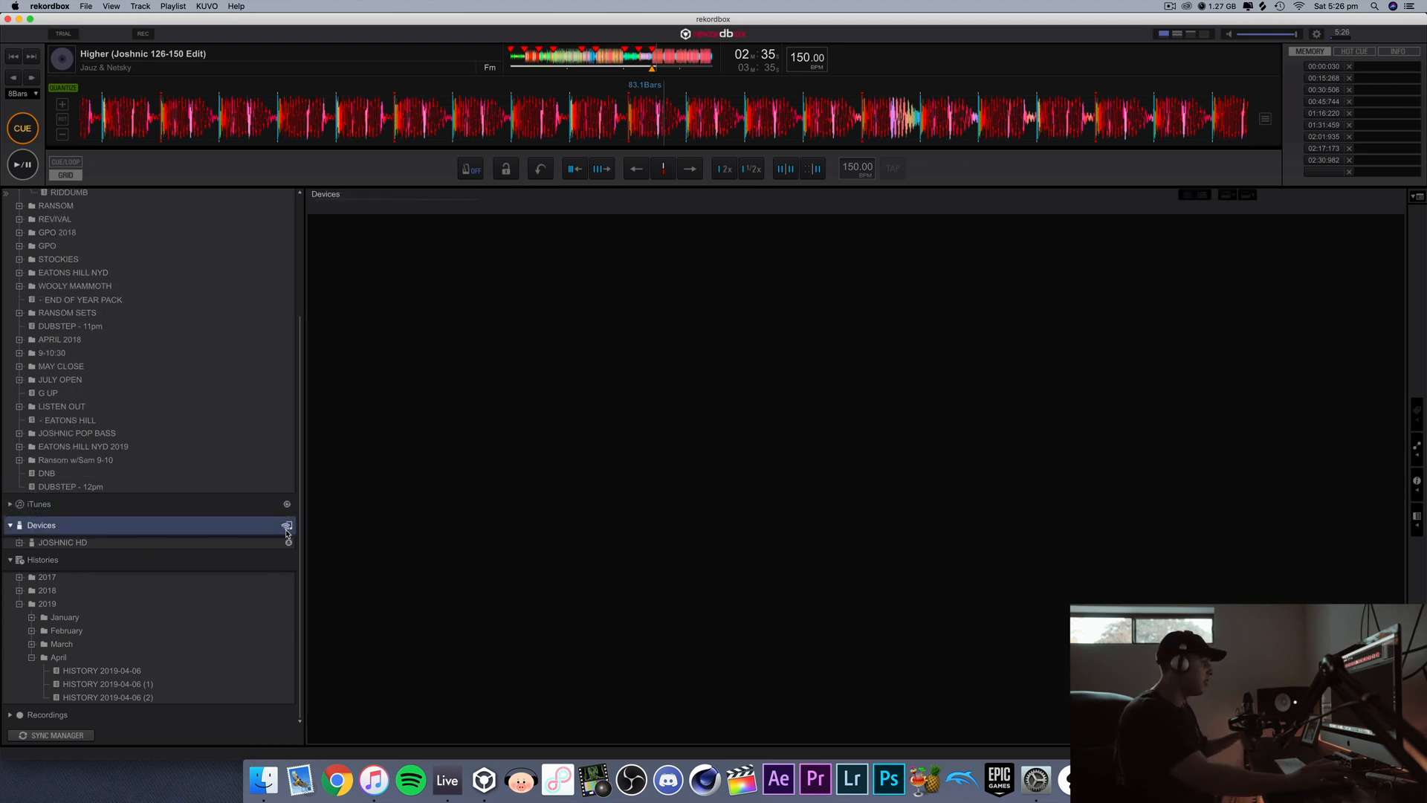